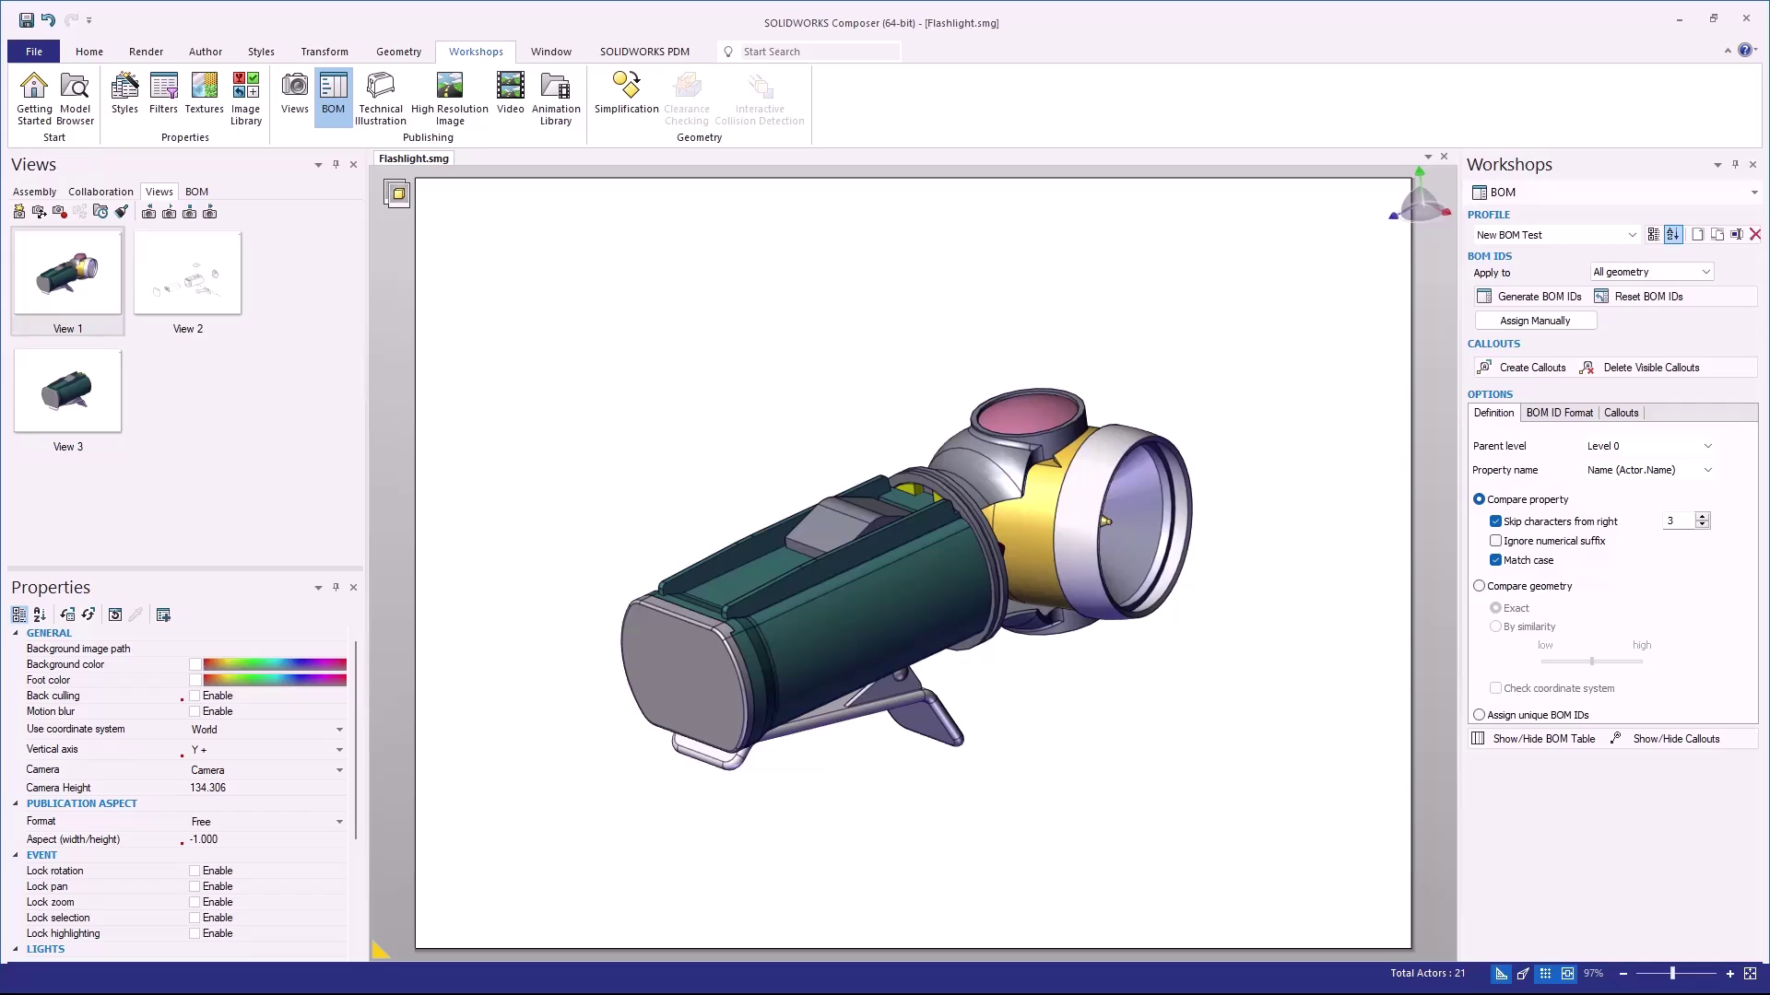
Check the Holder in the BOM list, then open View 2 without saving View 1's changes
left_click(820, 646)
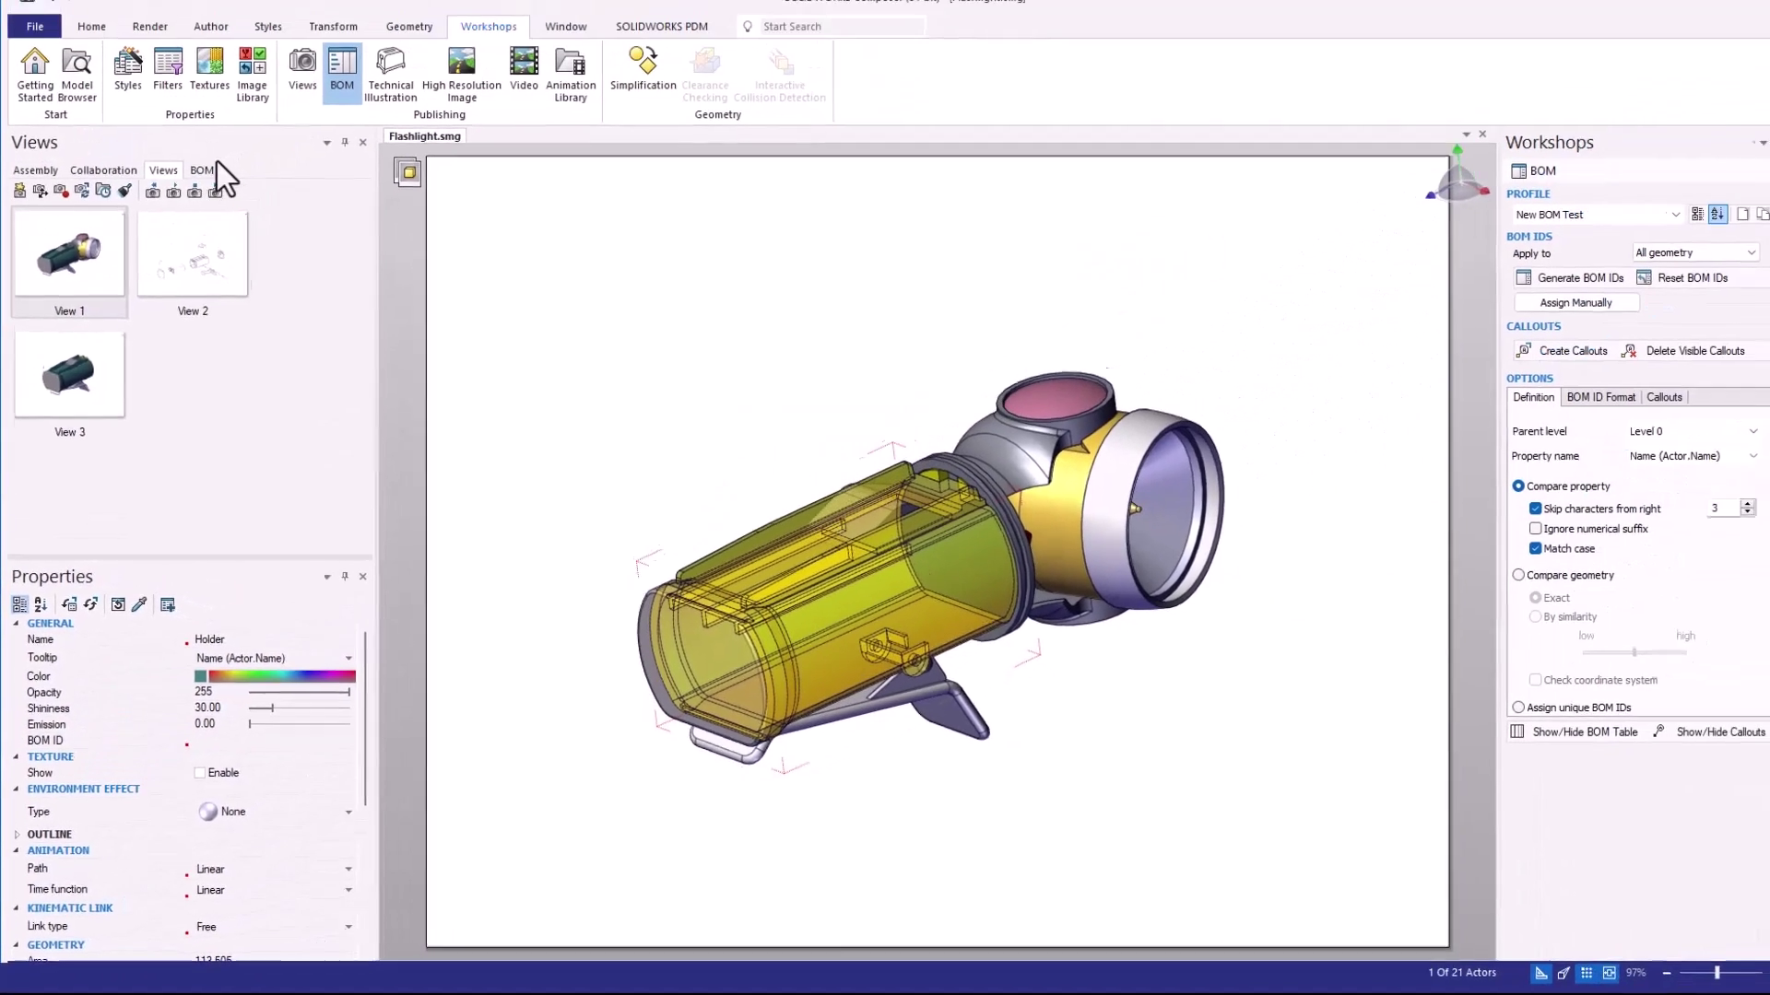
left_click(198, 191)
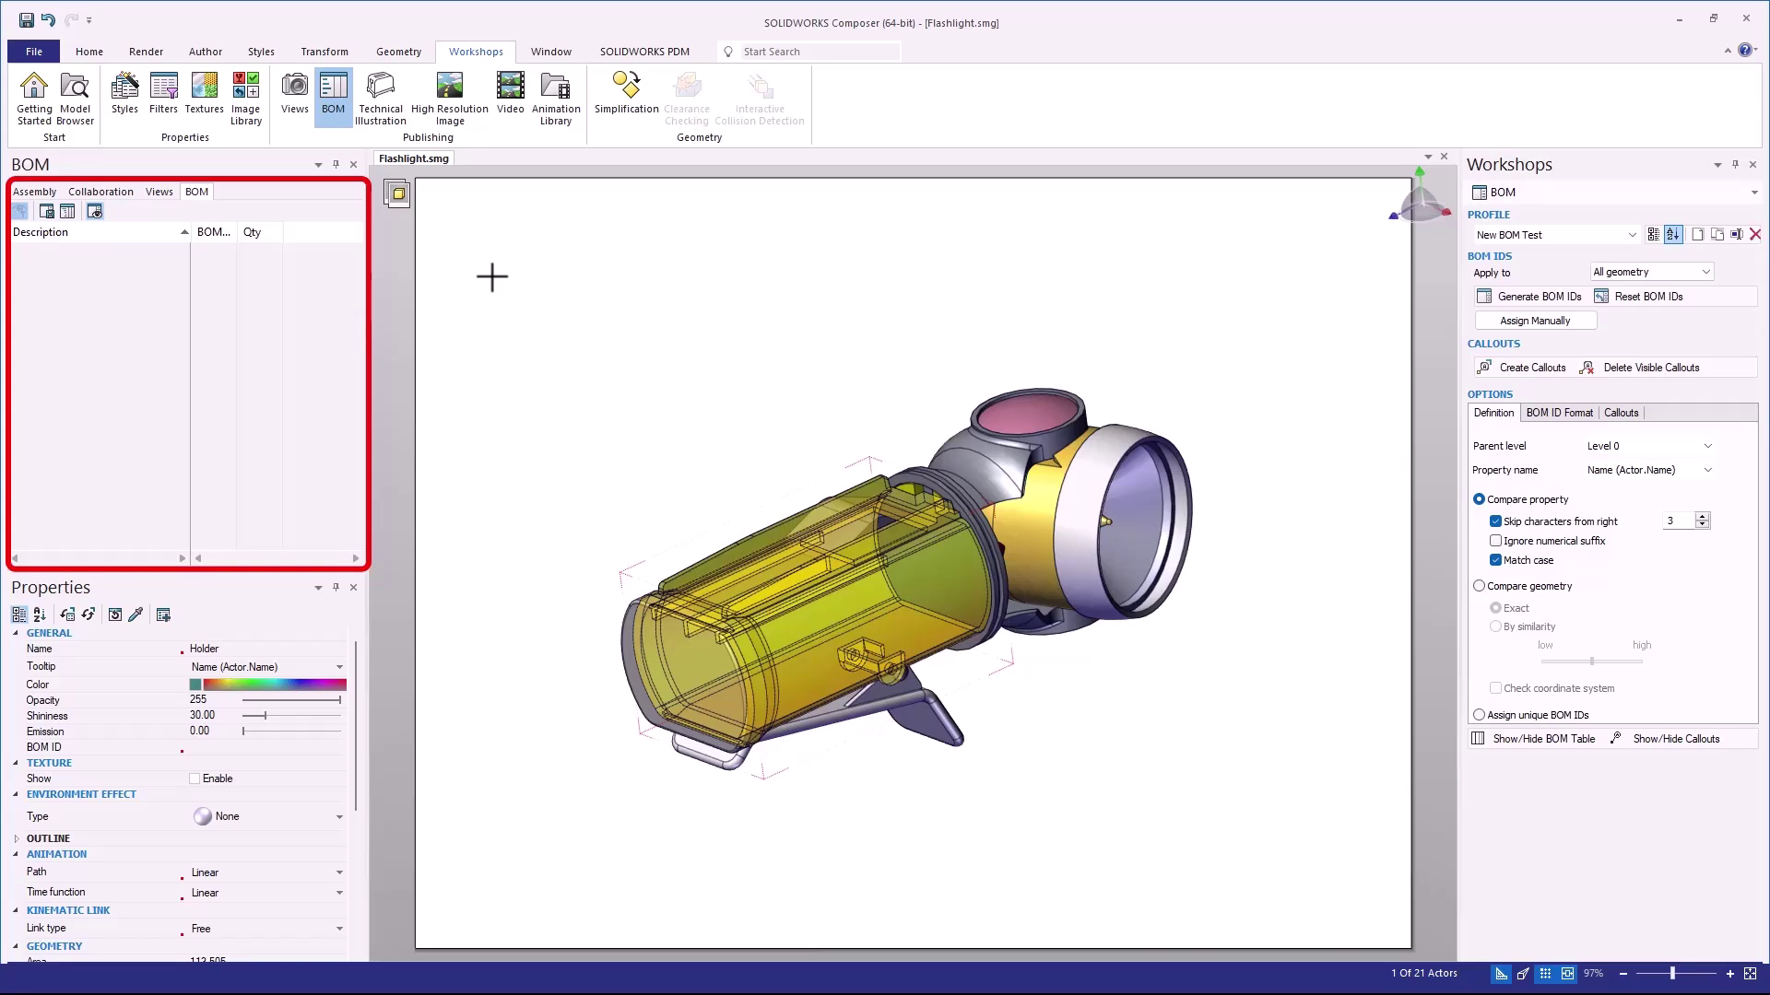
left_click(547, 279)
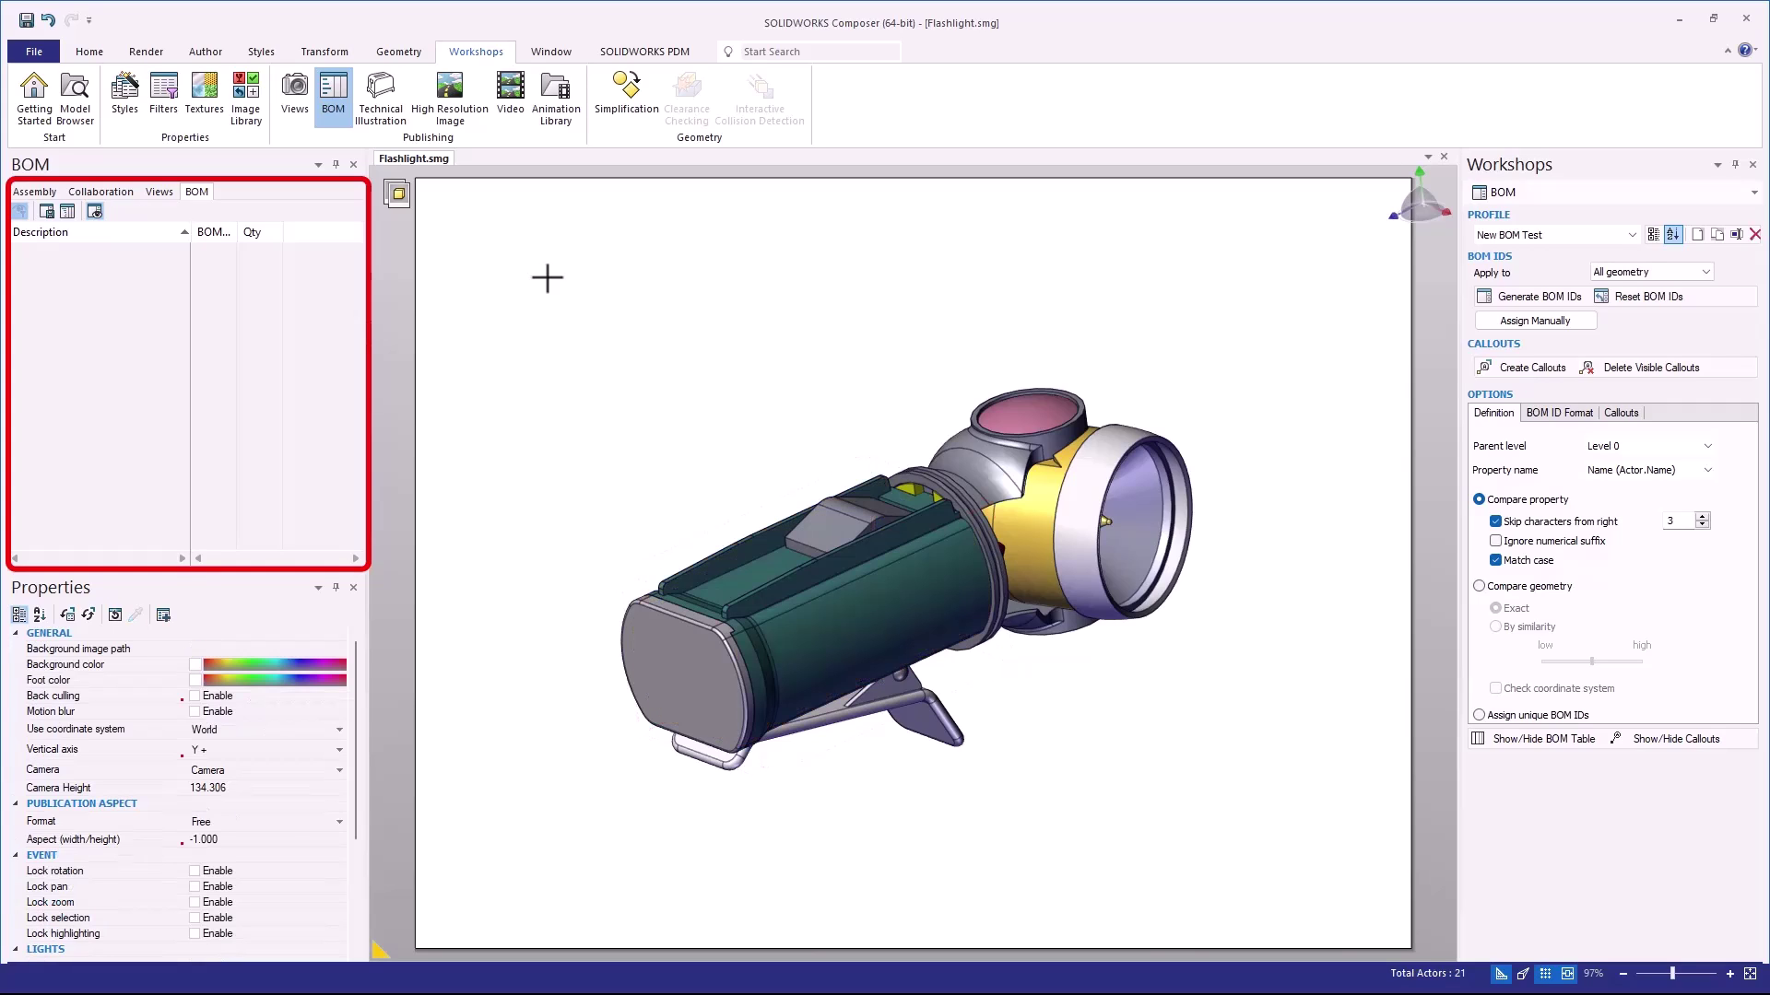
left_click(166, 193)
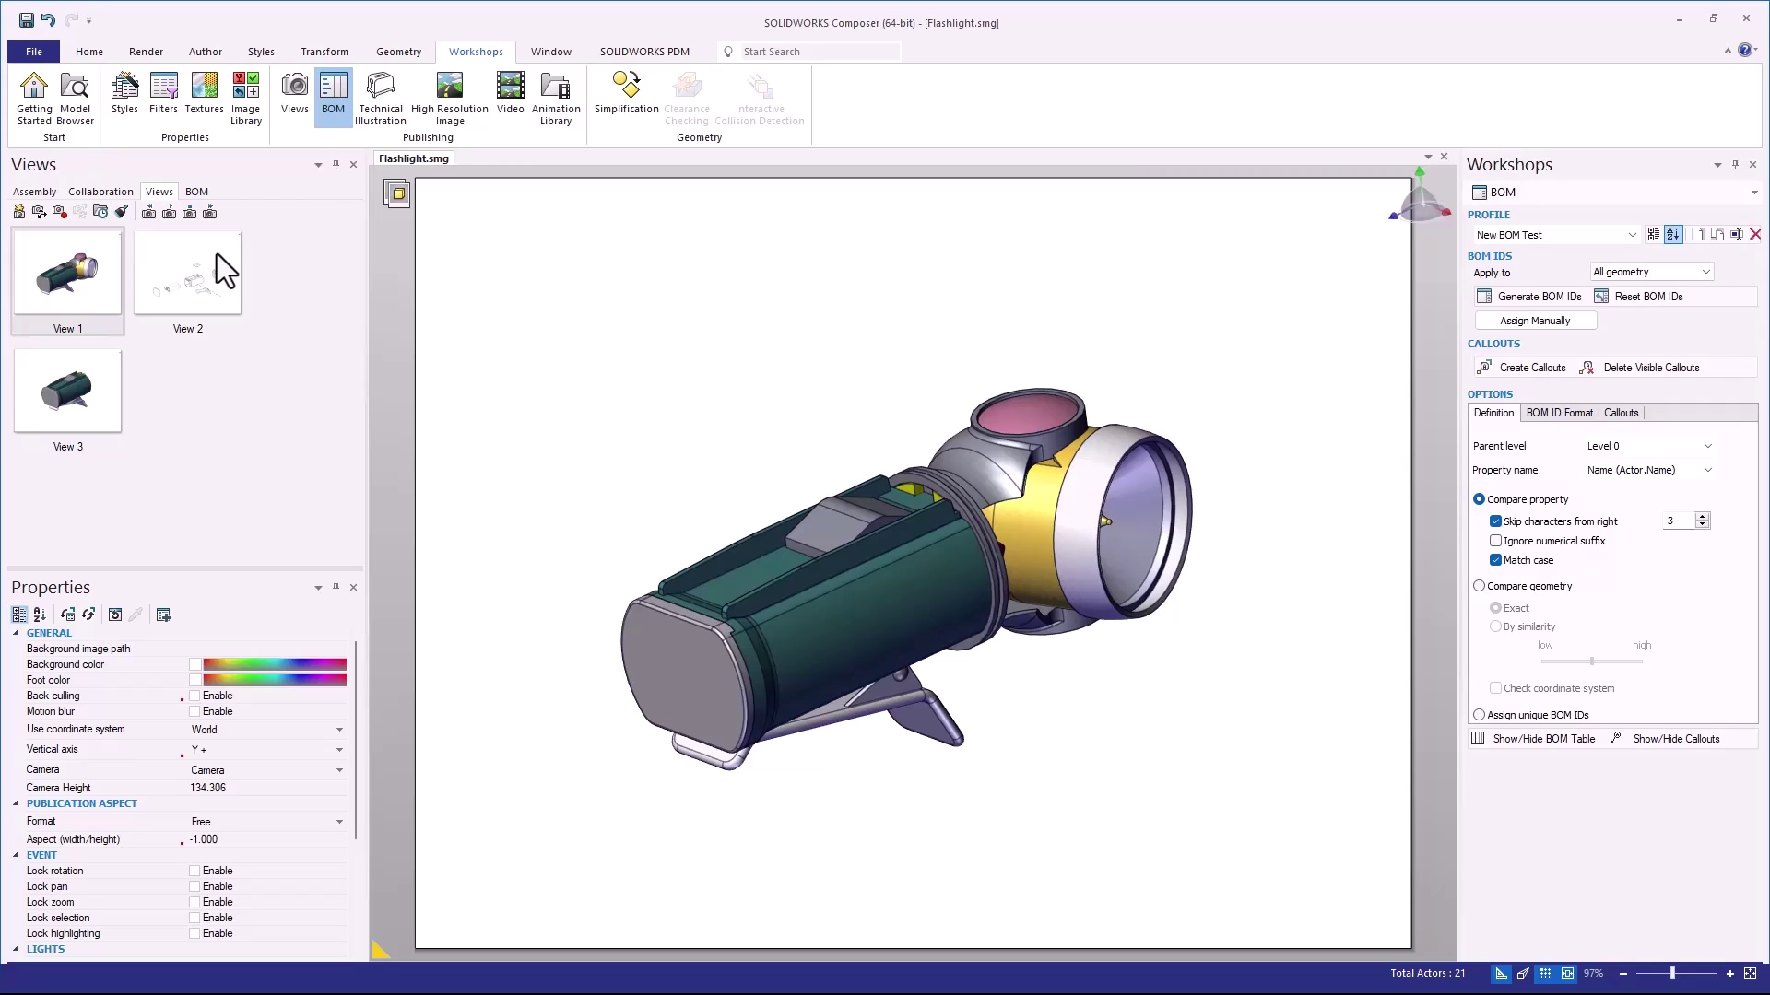
left_click(217, 253)
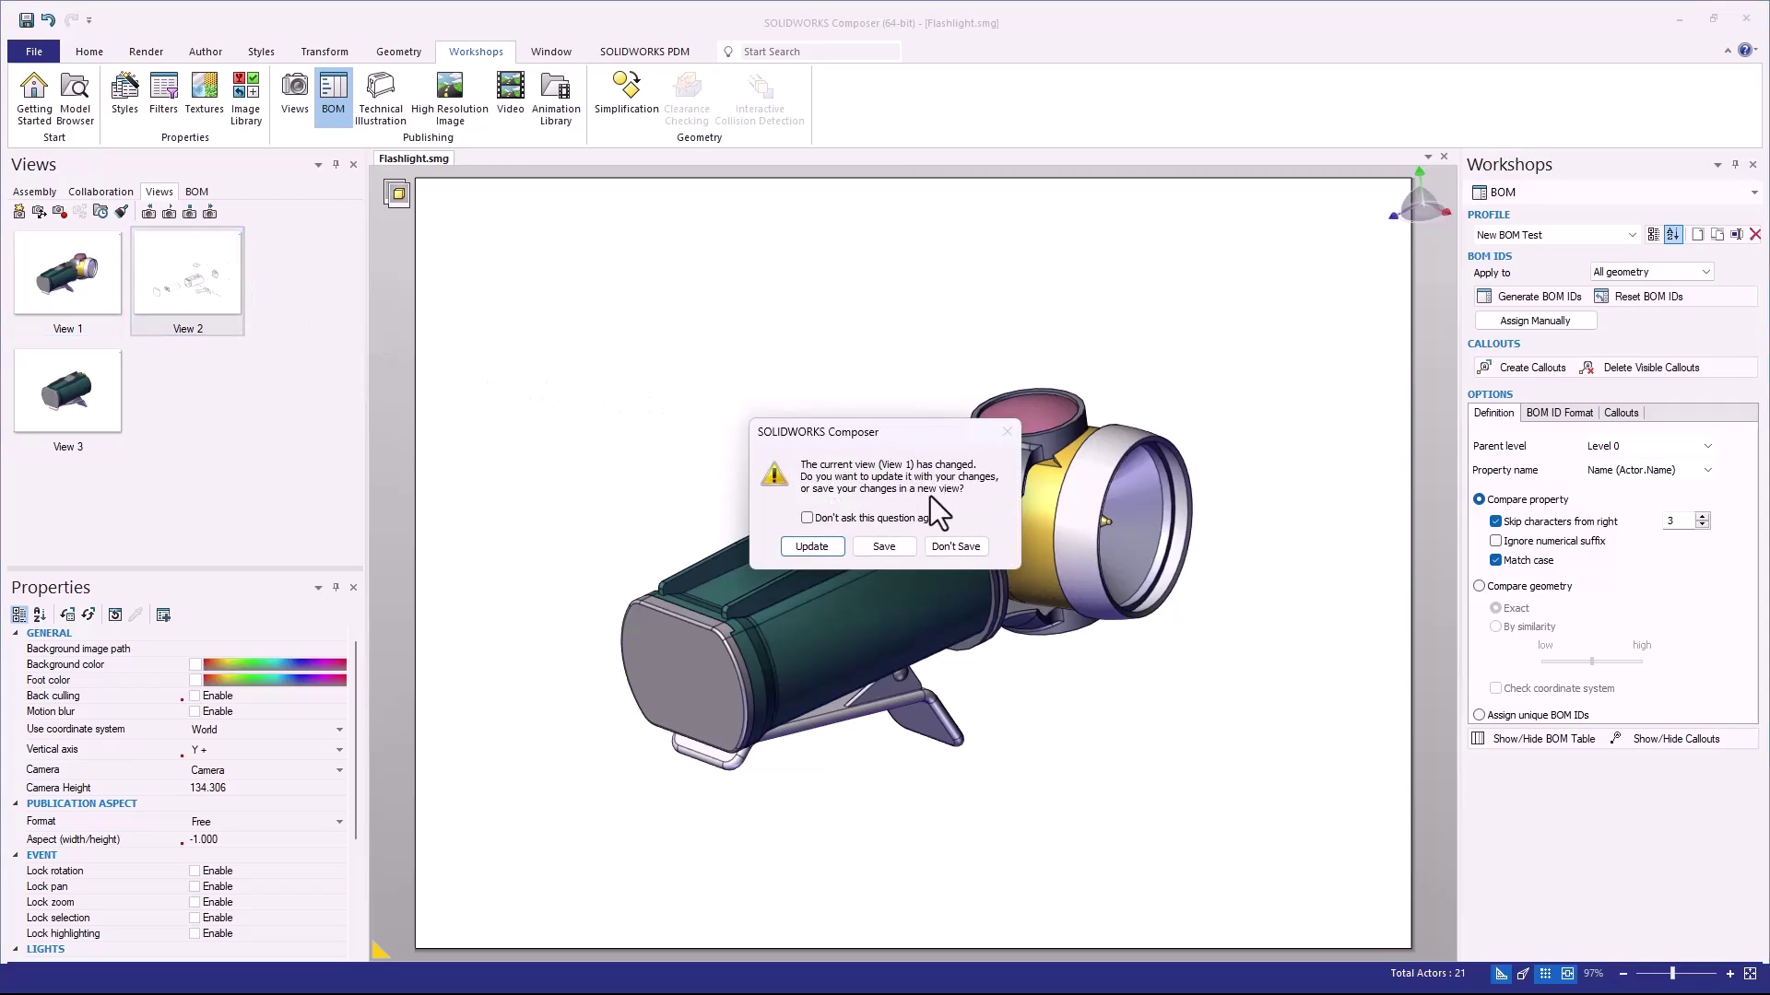
left_click(942, 547)
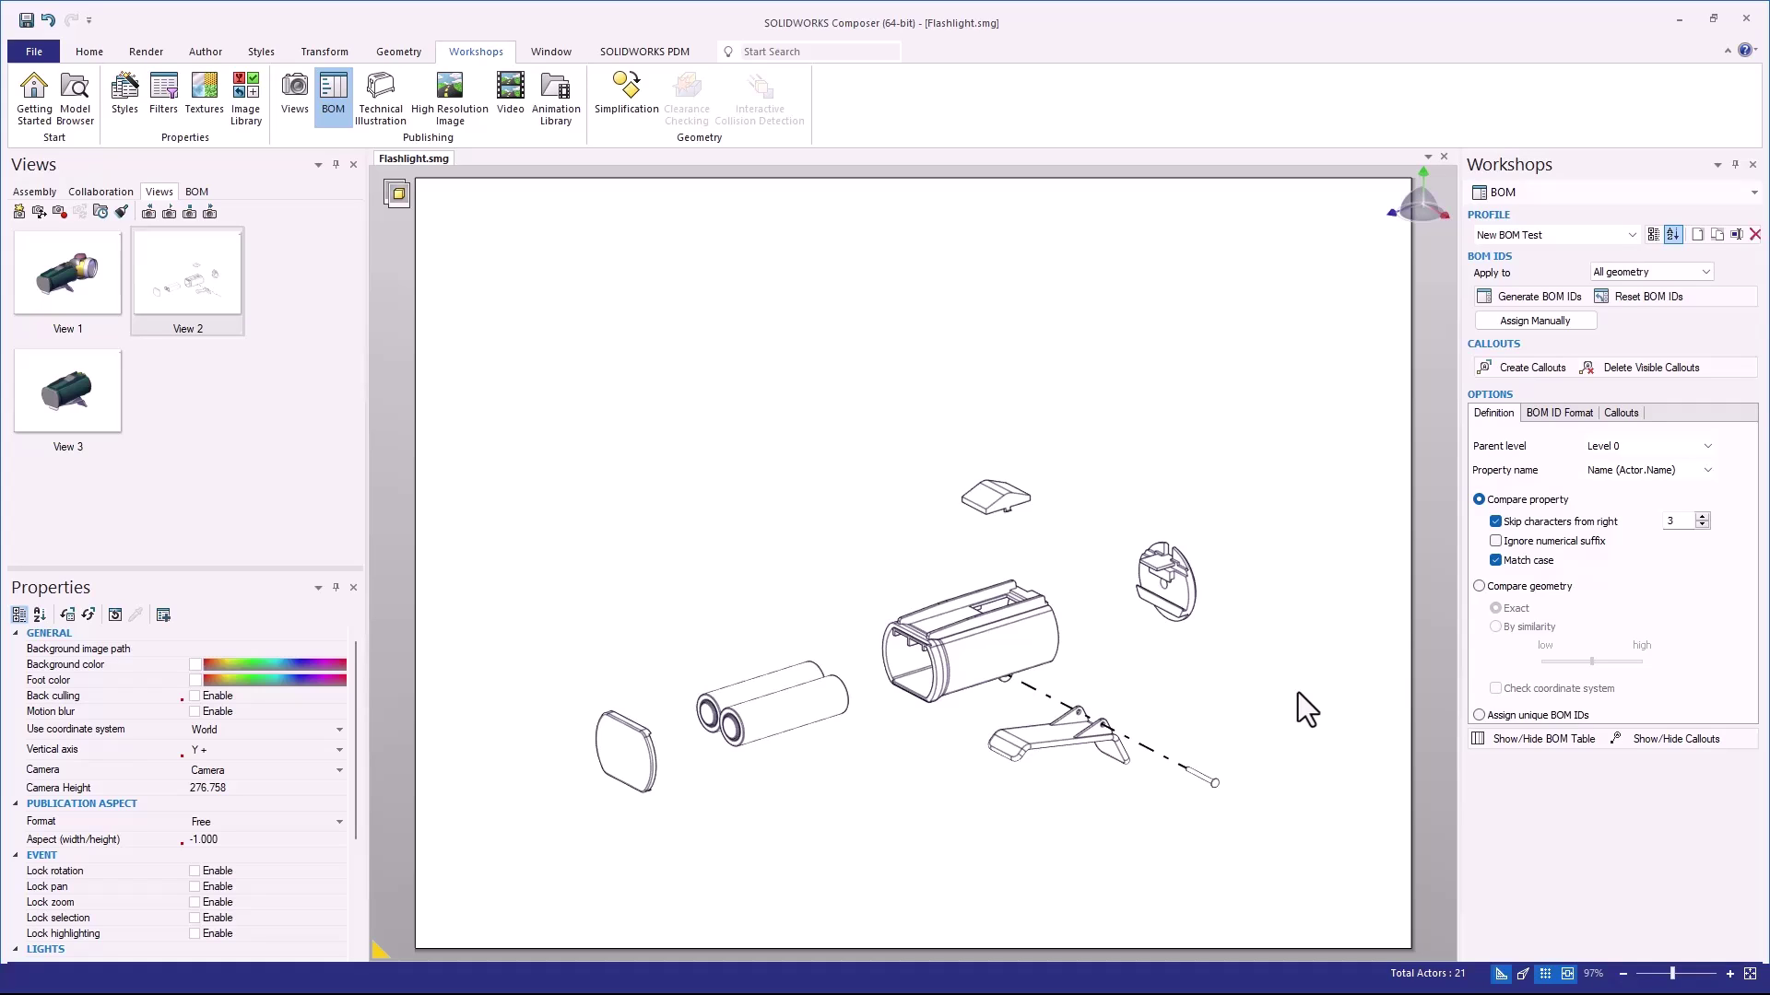
Box-select all exploded parts and generate BOM IDs 1–7 for the selection only
left_click_drag(514, 394, 1310, 863)
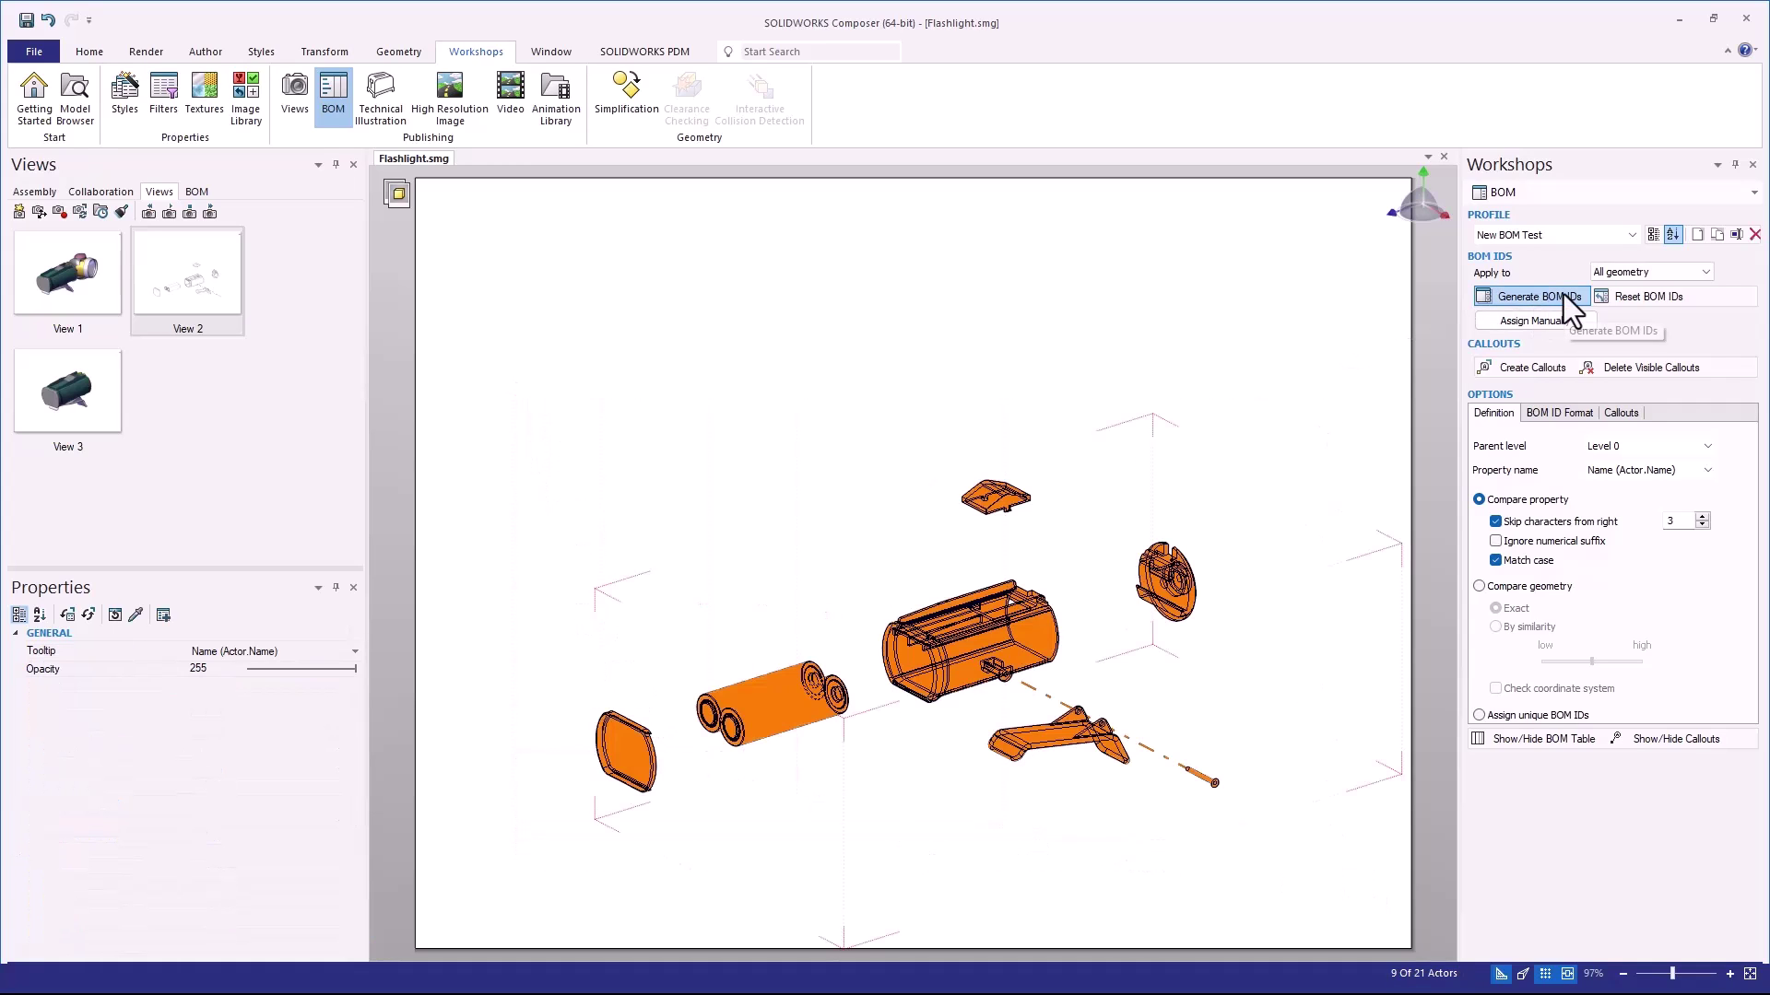
left_click(1648, 271)
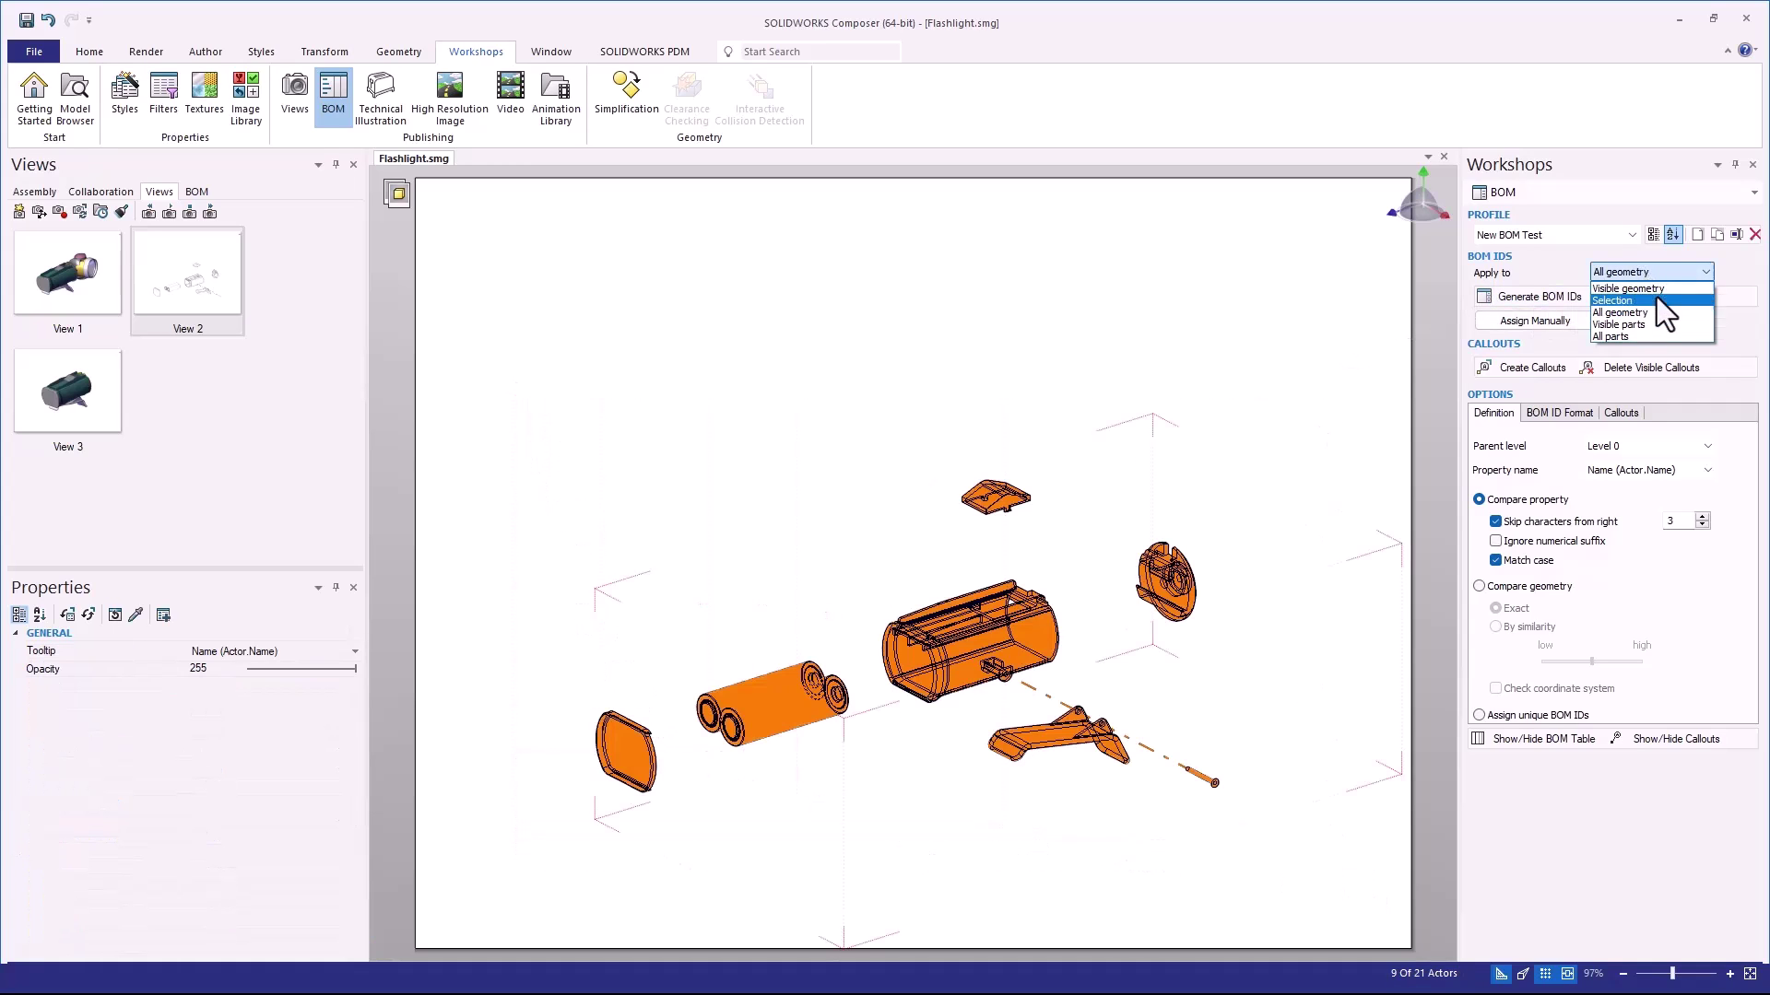
left_click(1656, 300)
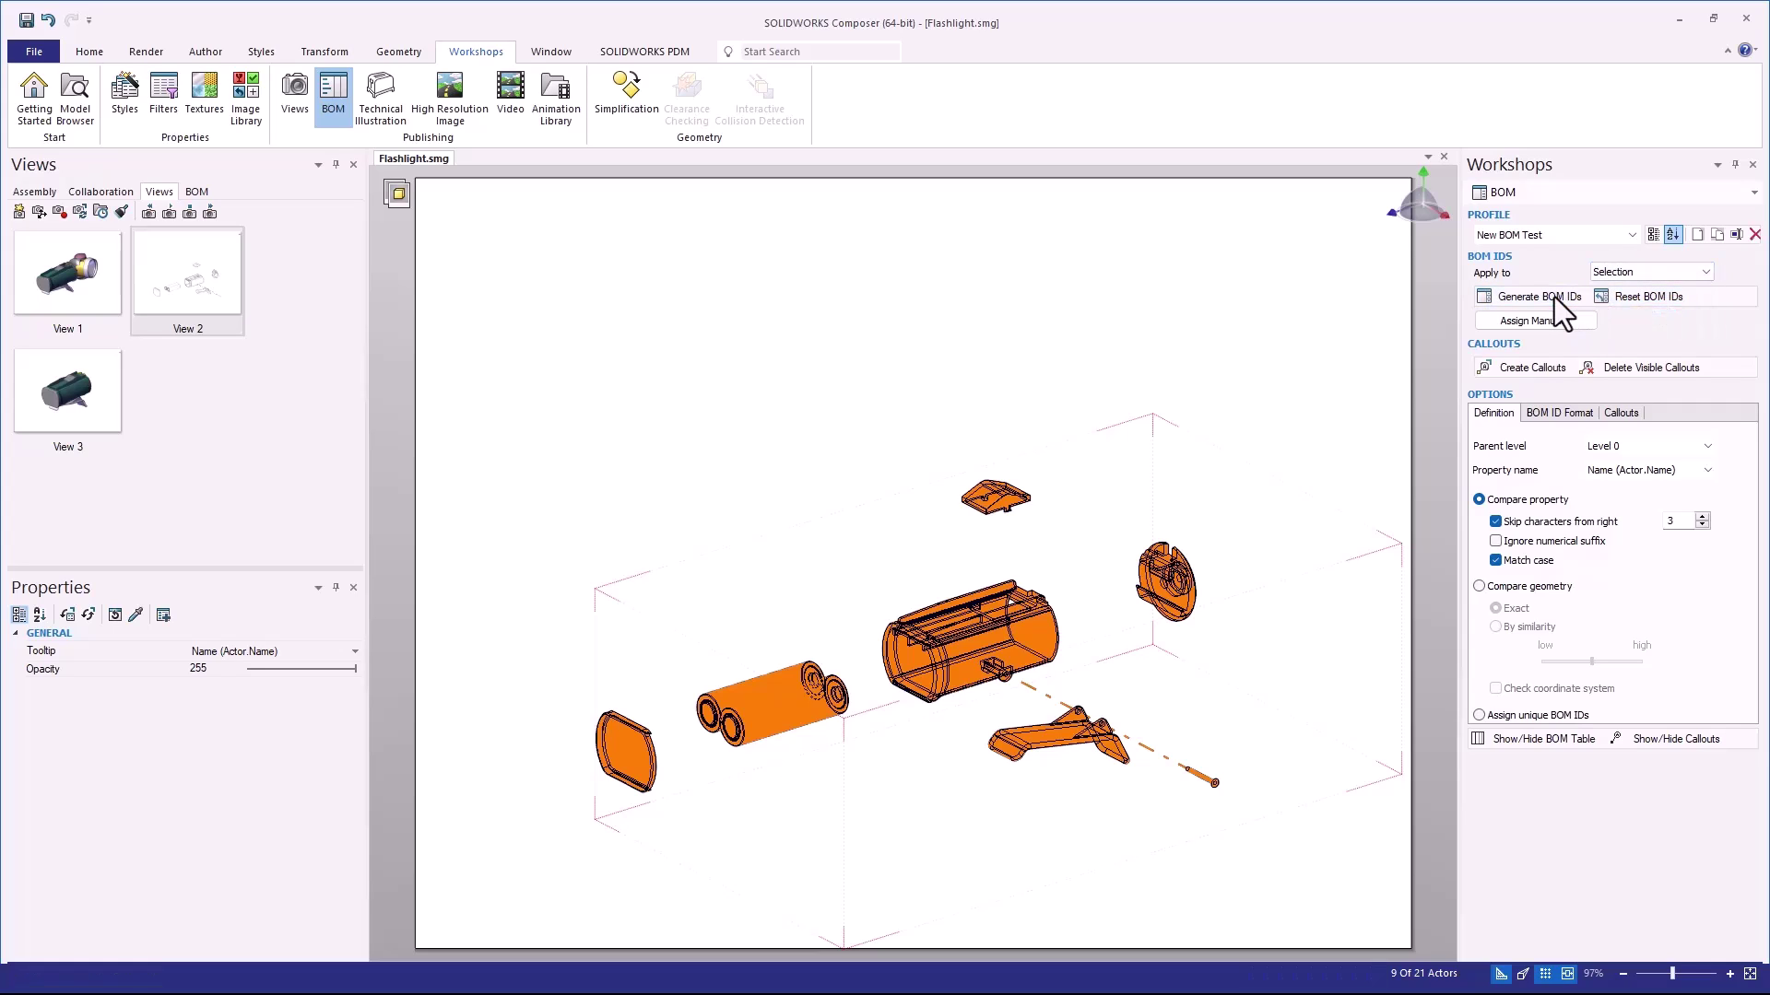
left_click(1554, 297)
left_click(196, 191)
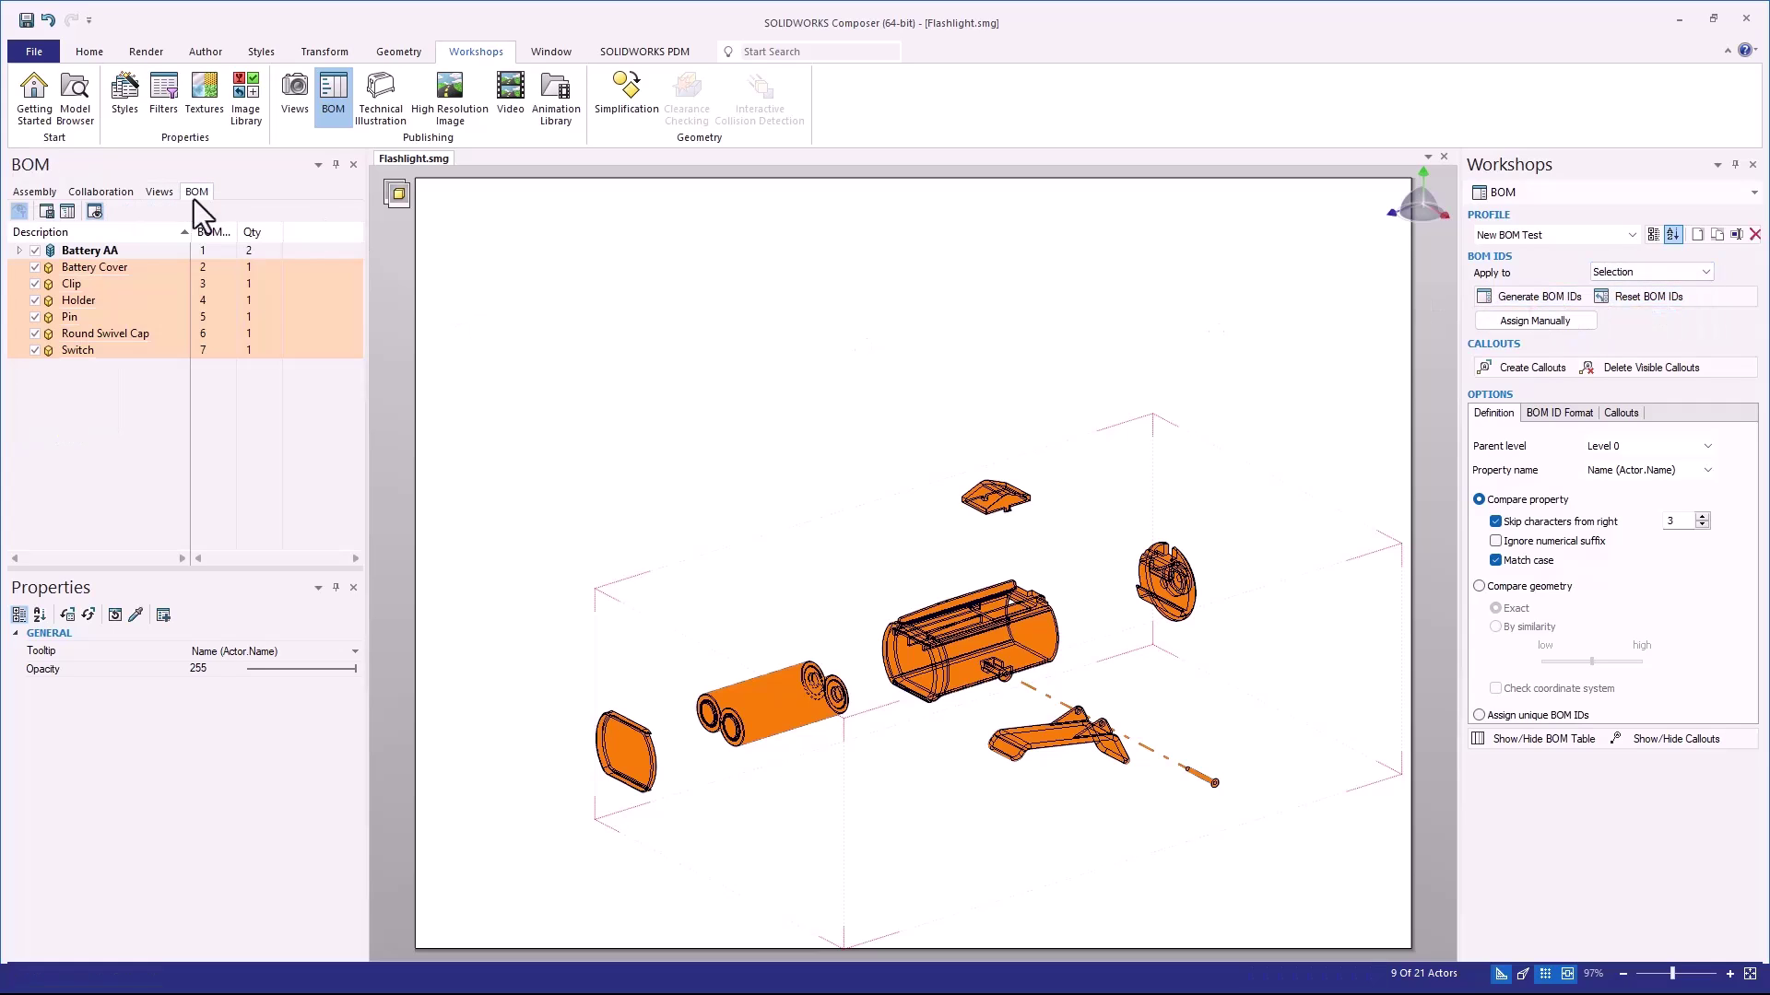
Add perimetric-aligned callouts and a BOM table, then update View 2
left_click(1533, 368)
left_click(324, 739)
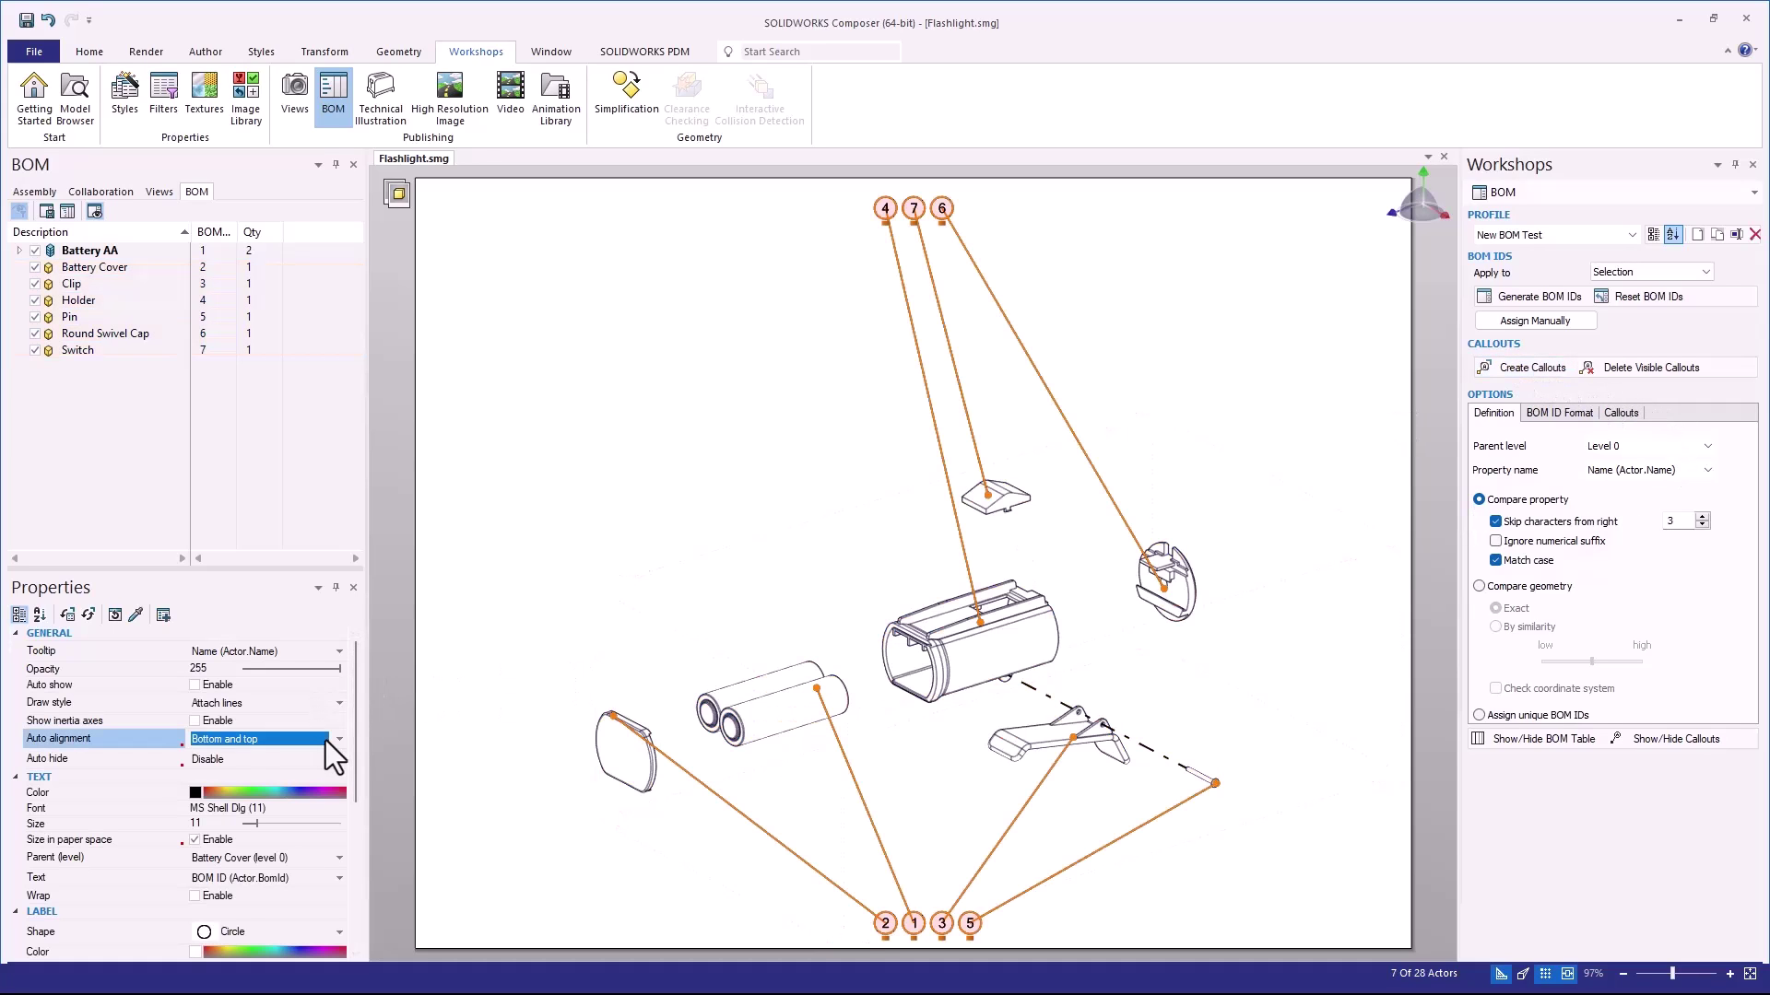
left_click(277, 754)
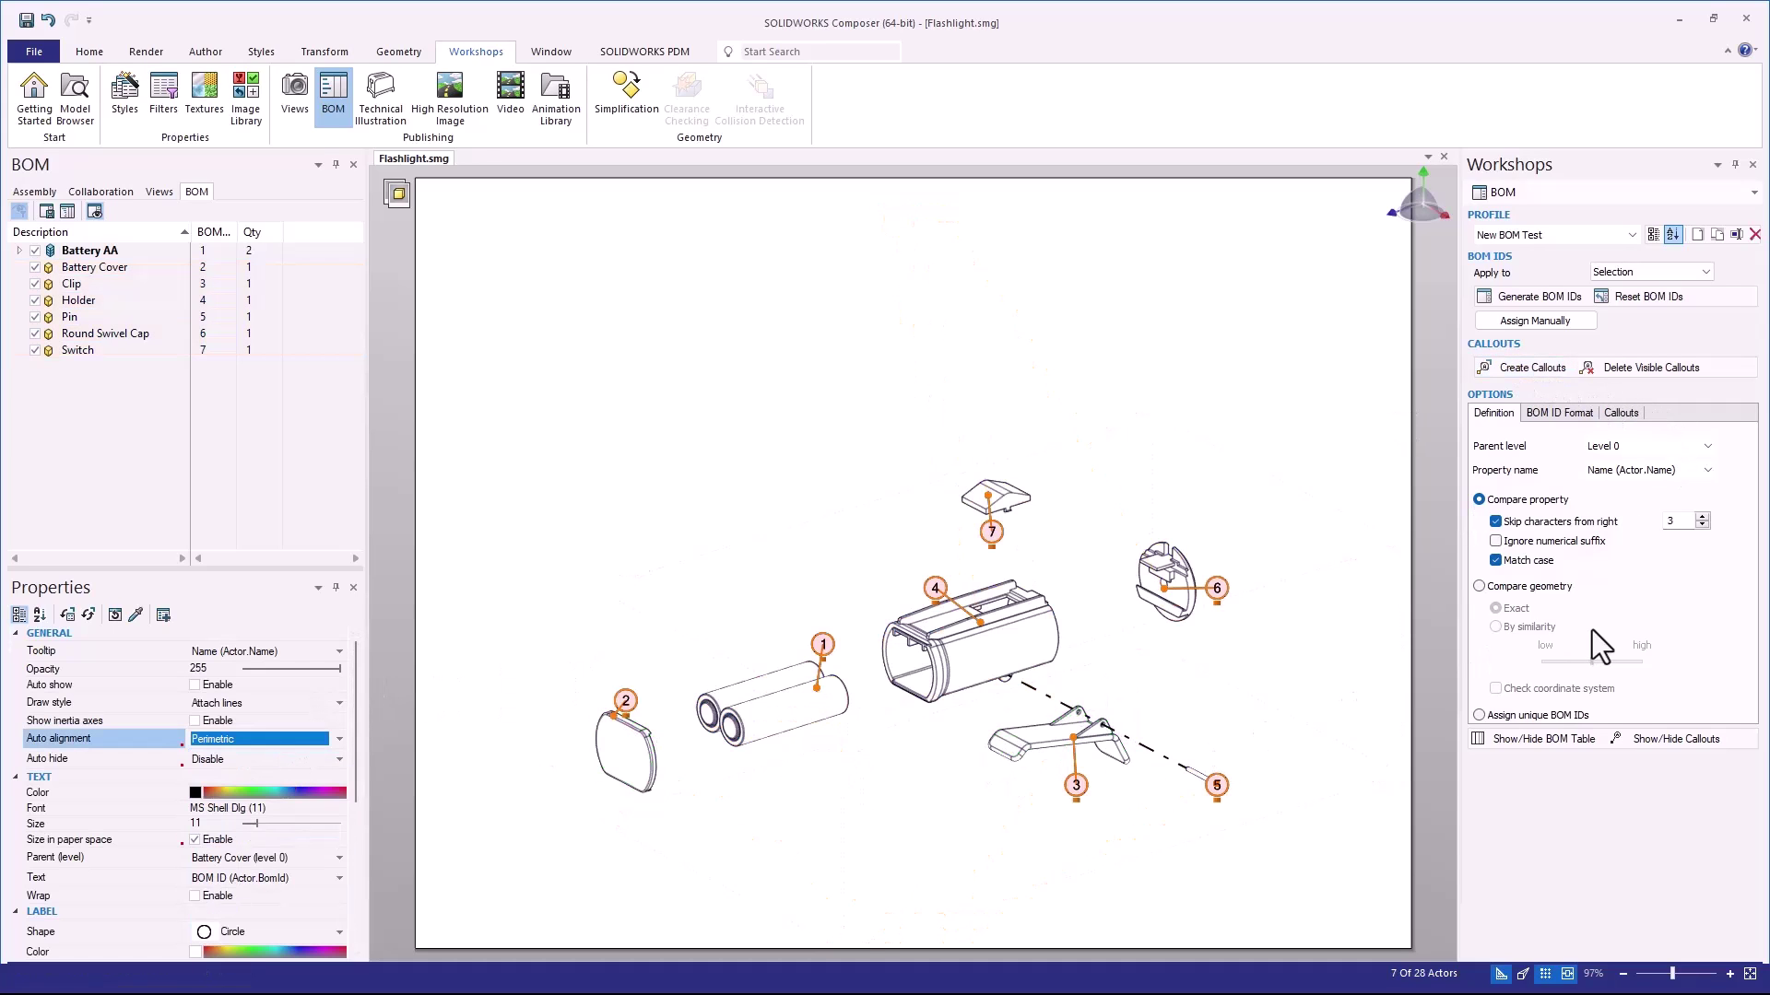
left_click(1561, 741)
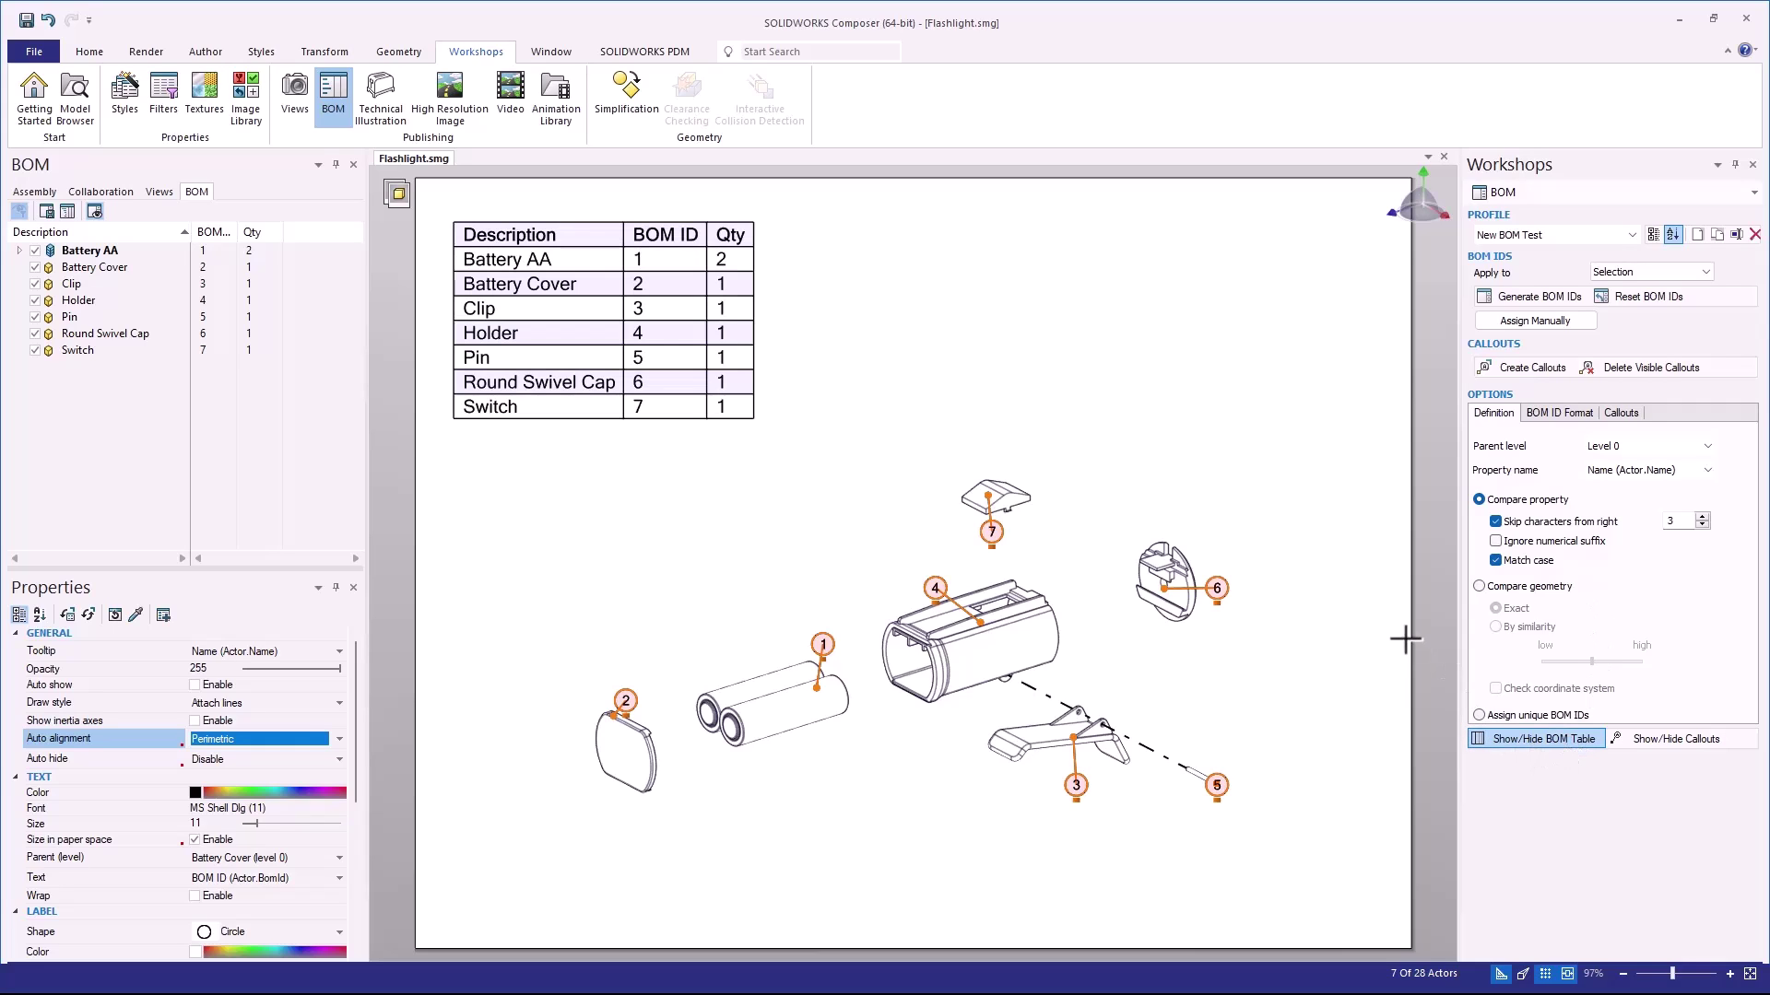
left_click(1293, 633)
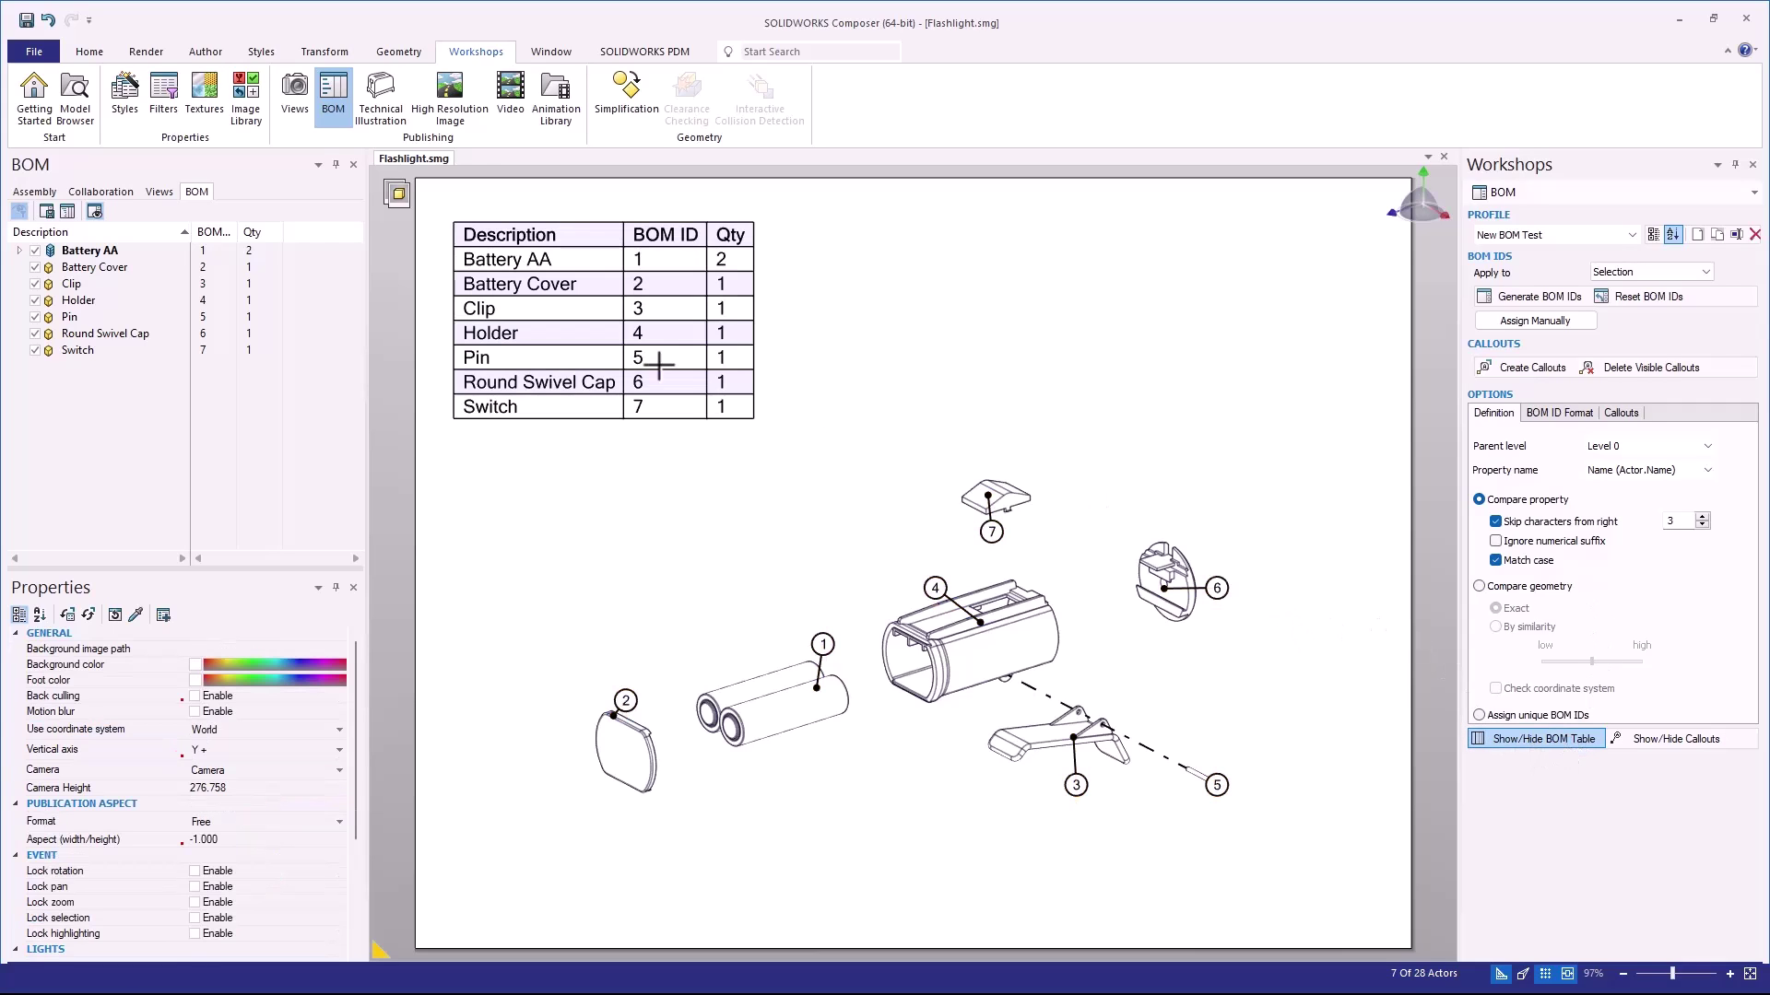
left_click(155, 193)
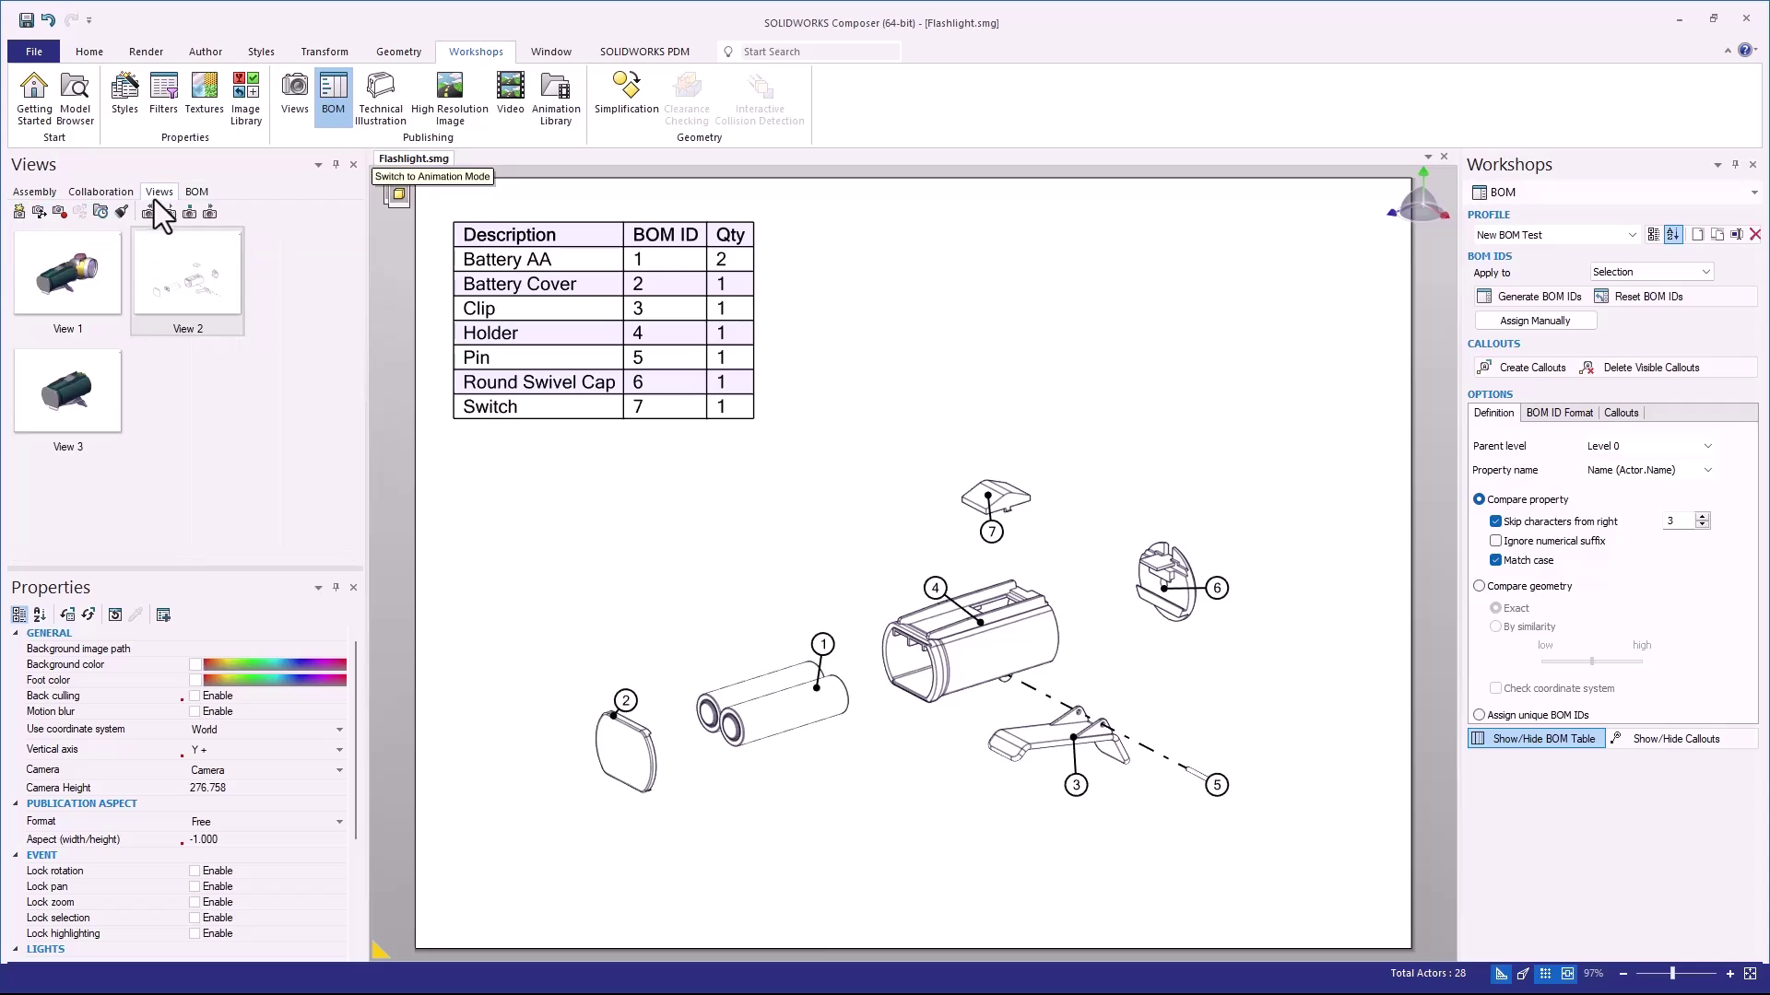
left_click(164, 236)
Move from the updated View 2 to View 3 and select the Holder, then the Clip
left_click(59, 212)
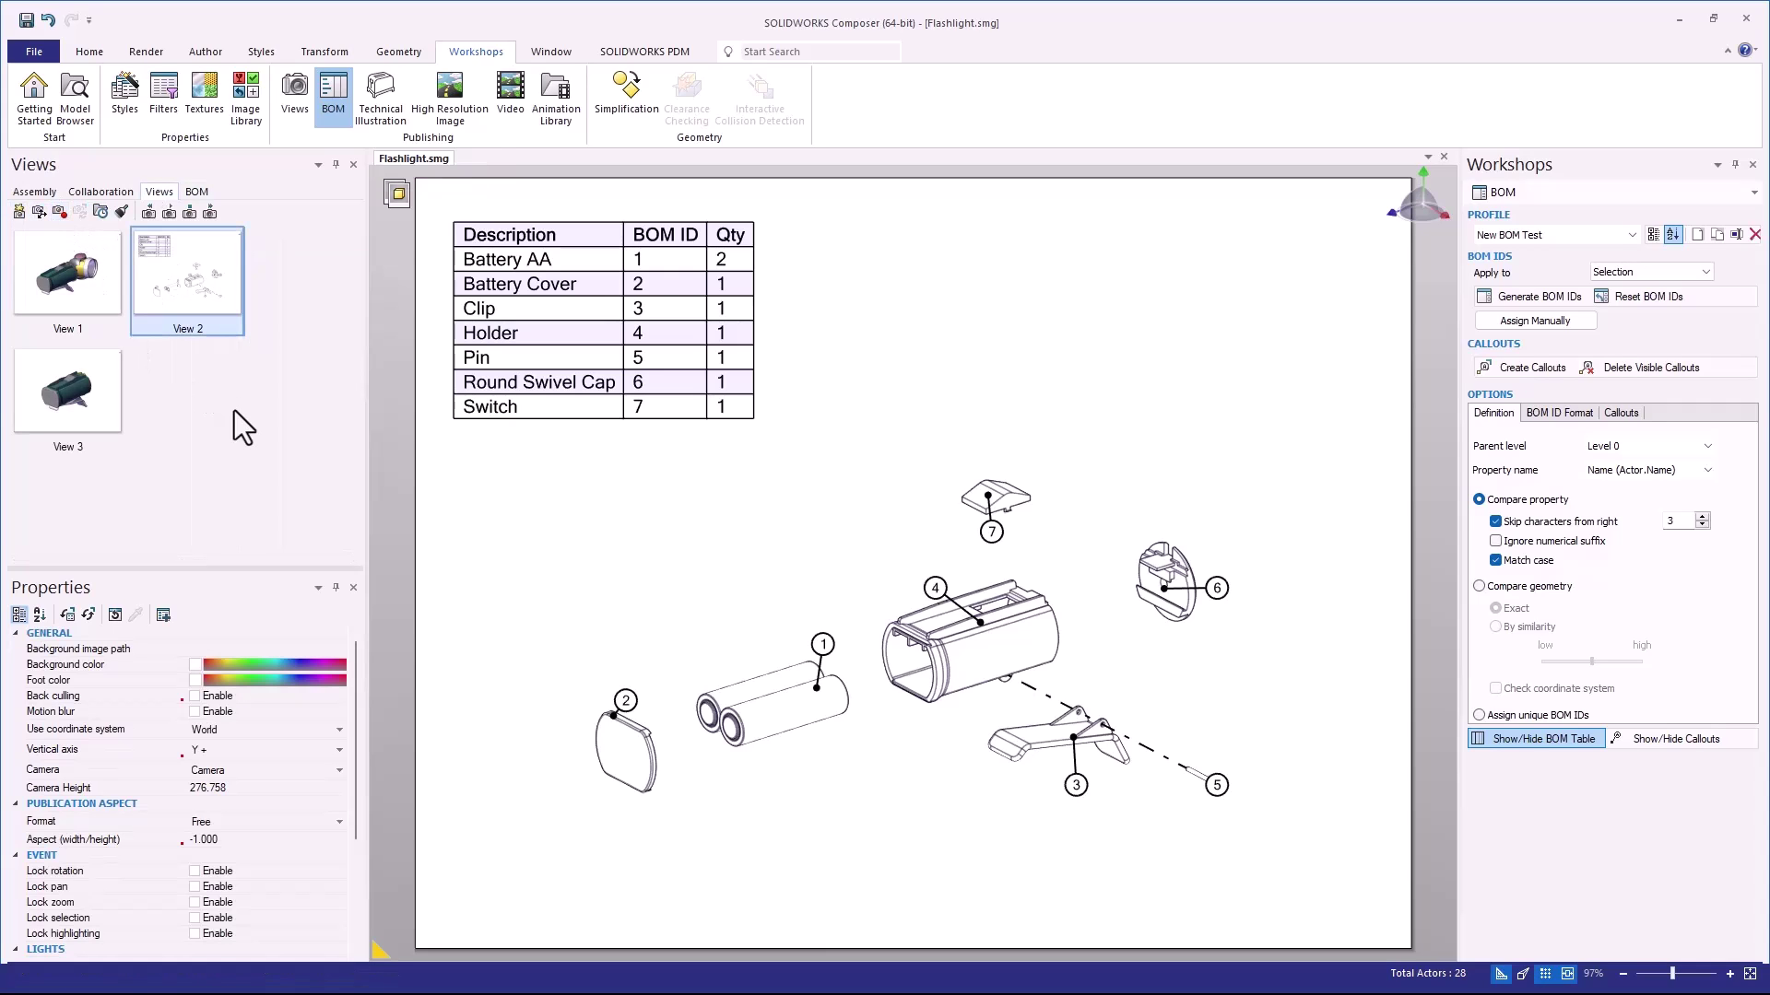
left_click(92, 400)
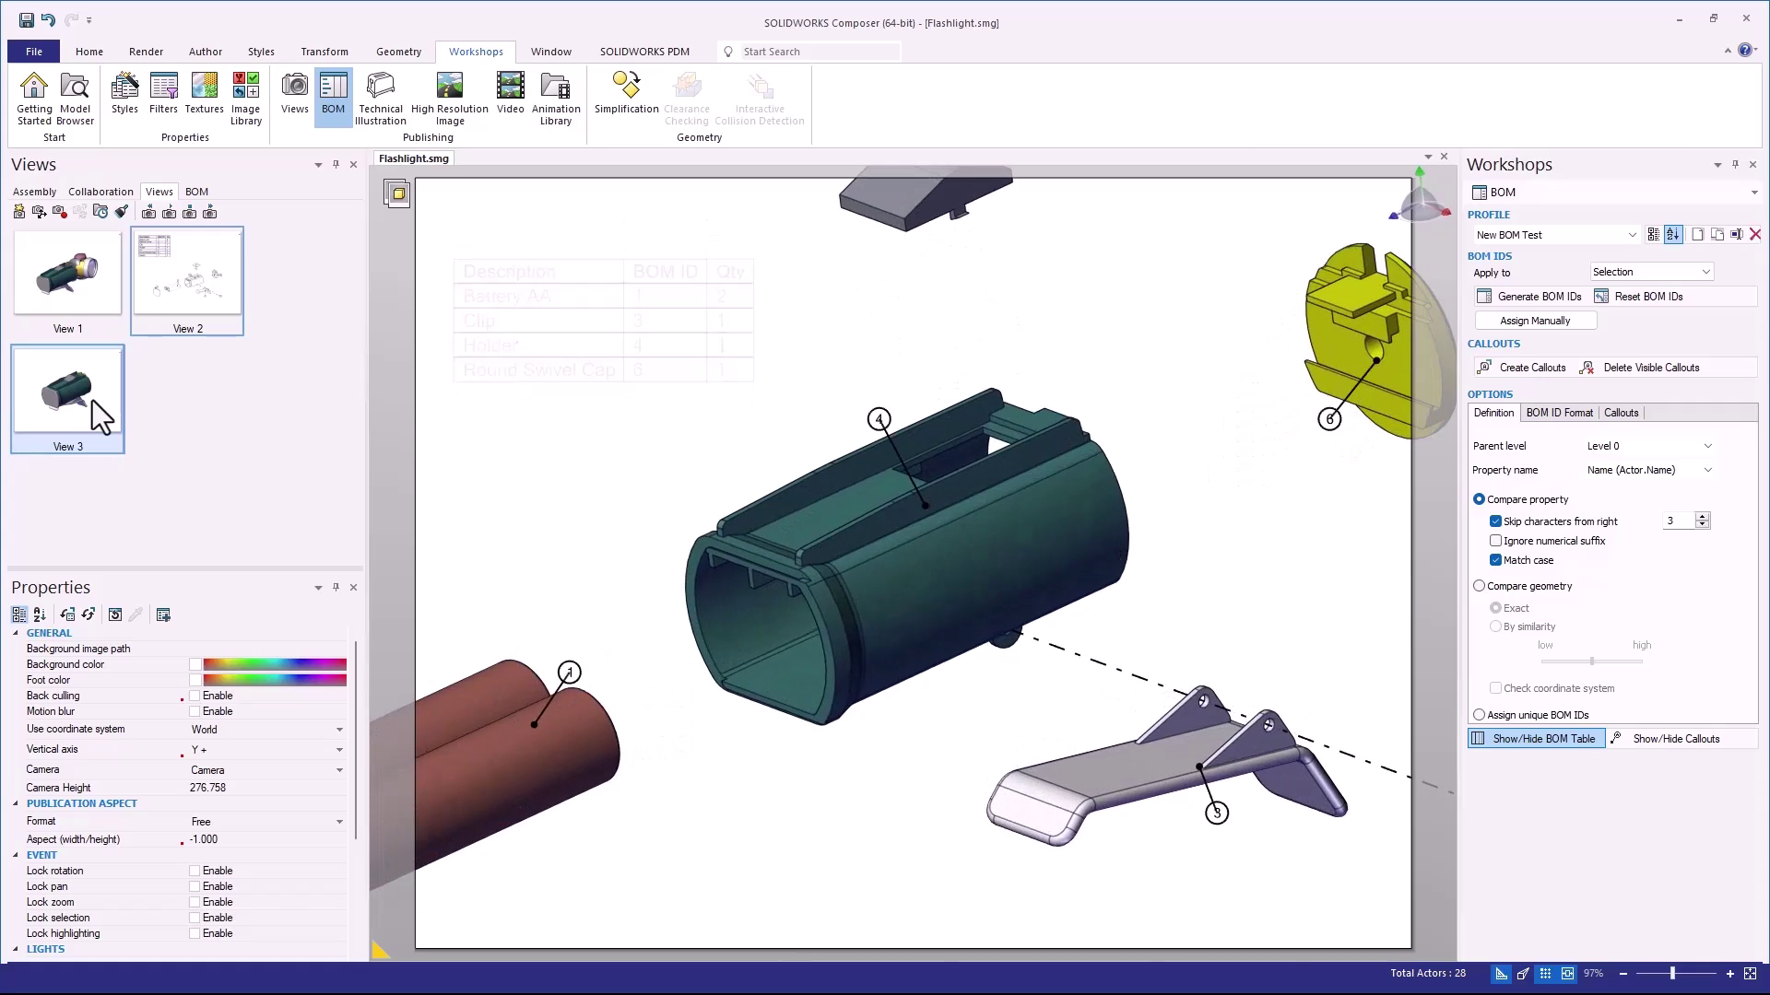
left_click(921, 566)
left_click(1031, 665)
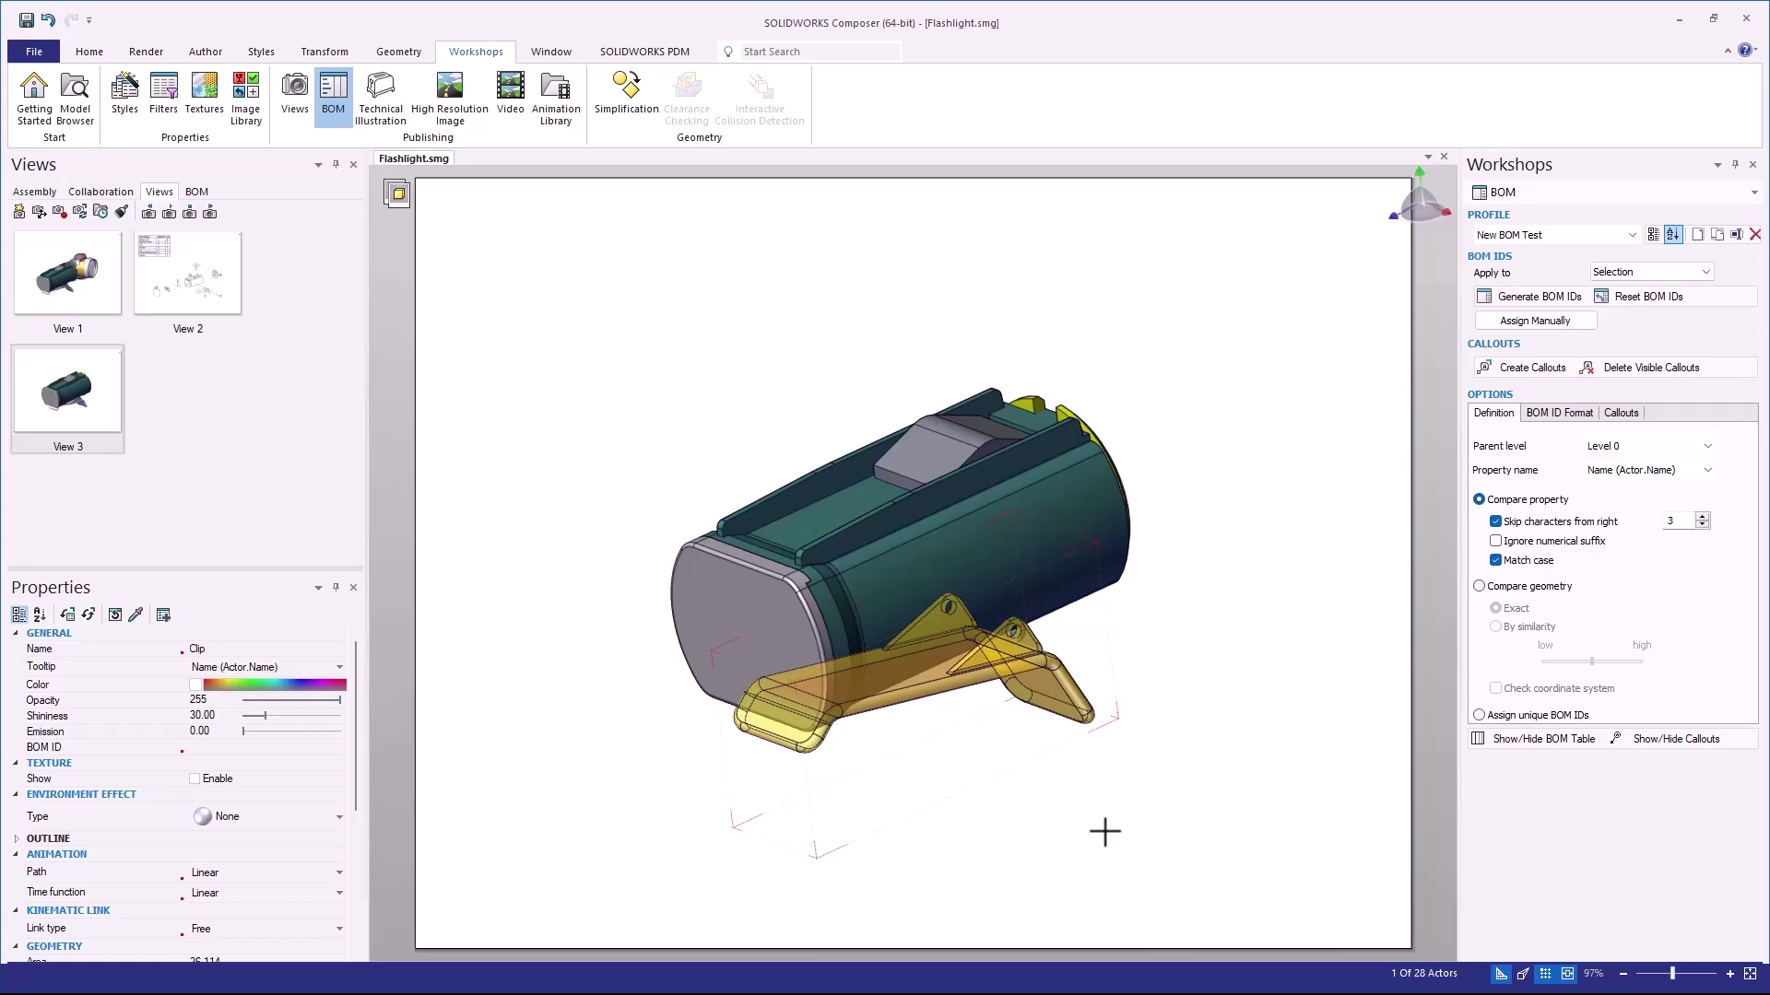
In View 2, check the BOM IDs of Battery Cover, Battery AA, Holder, Switch, Round Swivel Cap and Clip
left_click(214, 282)
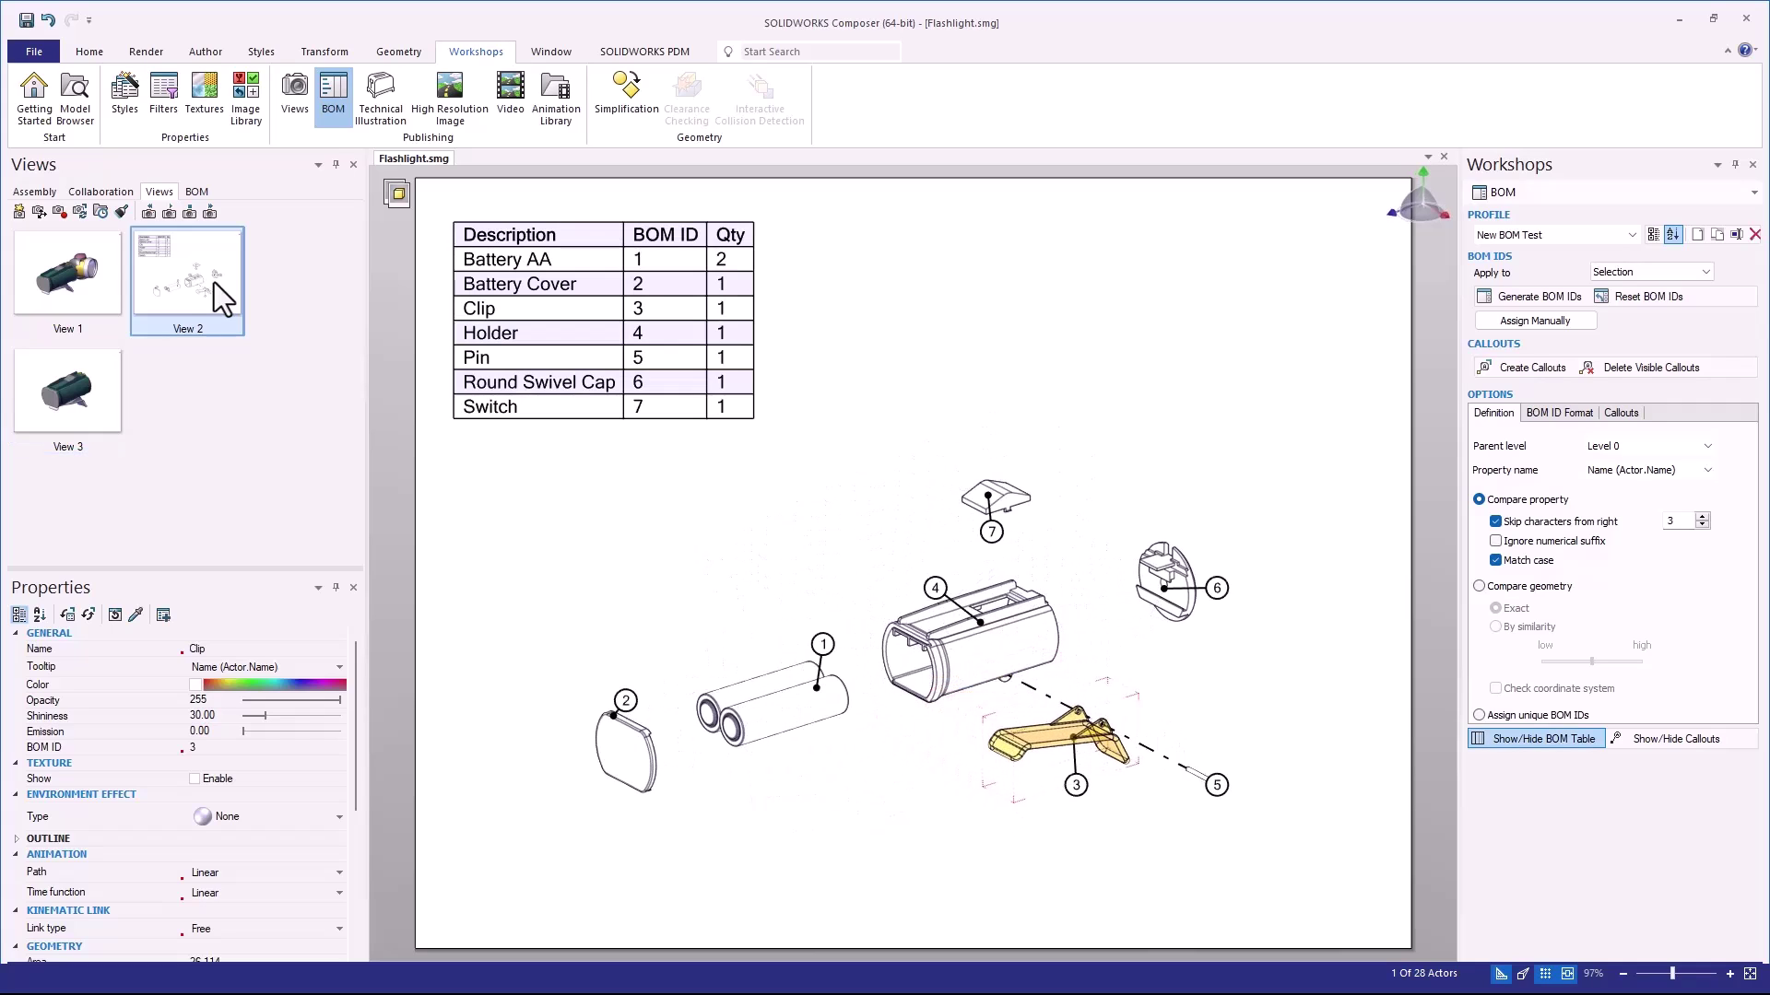
left_click(636, 756)
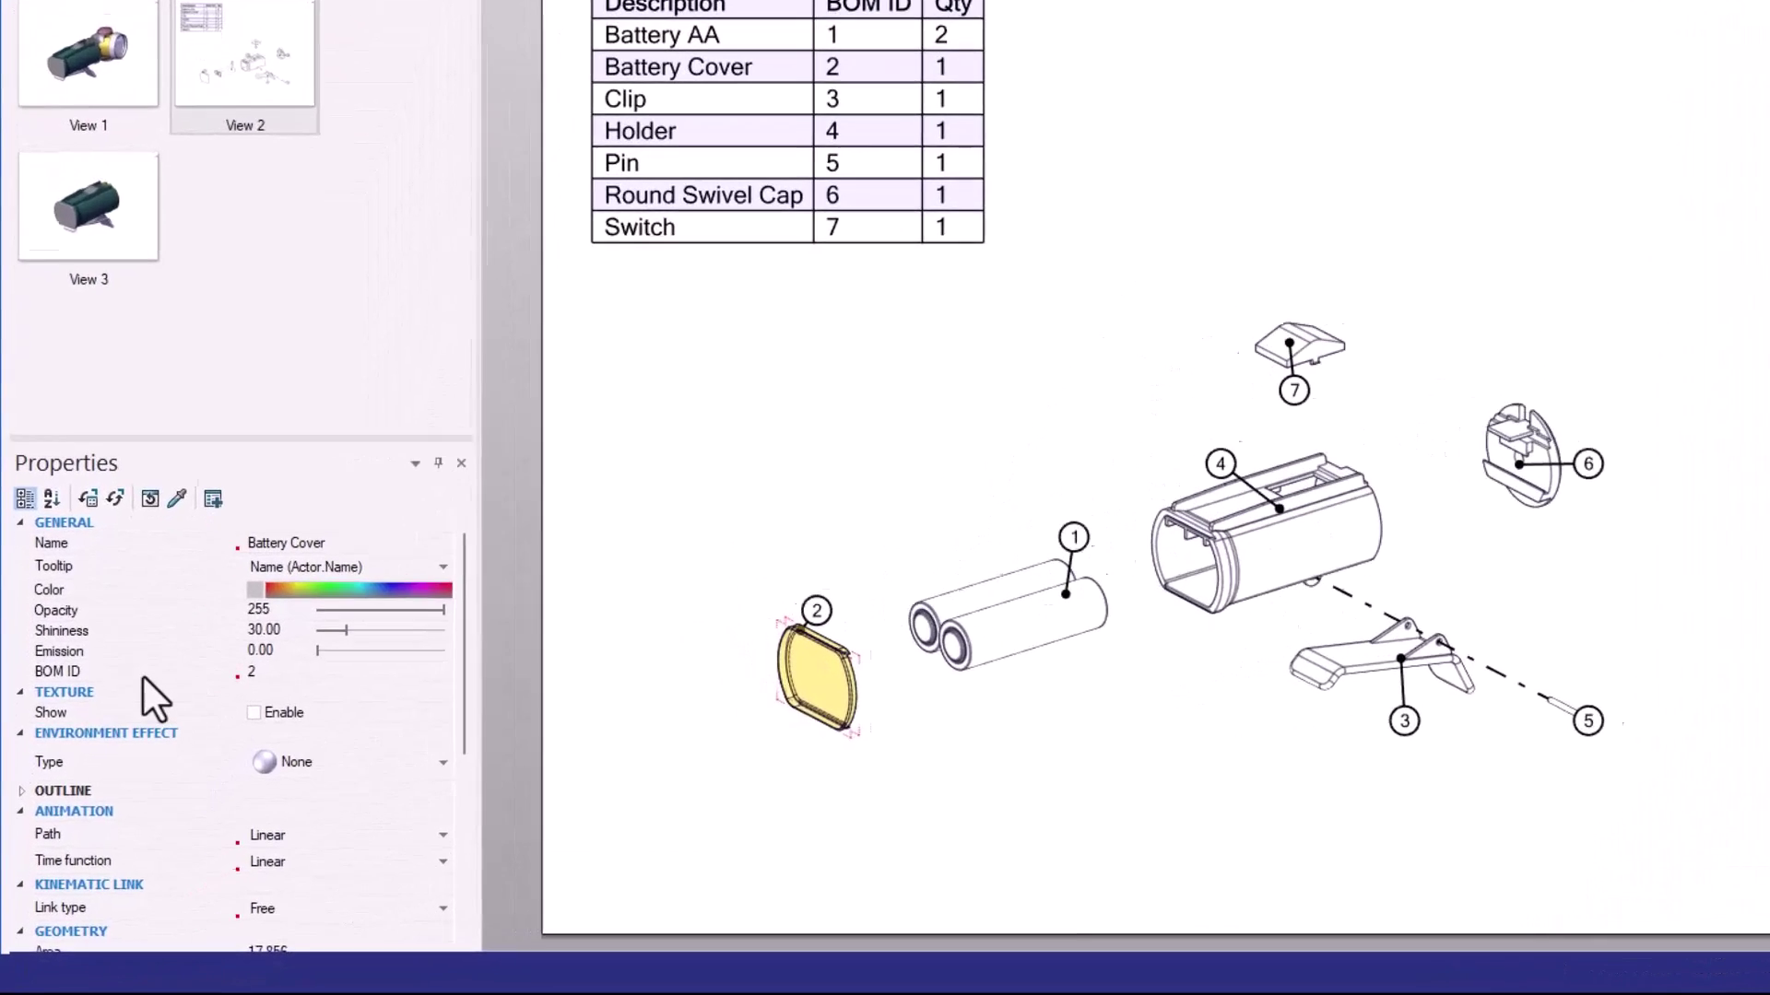
left_click(106, 747)
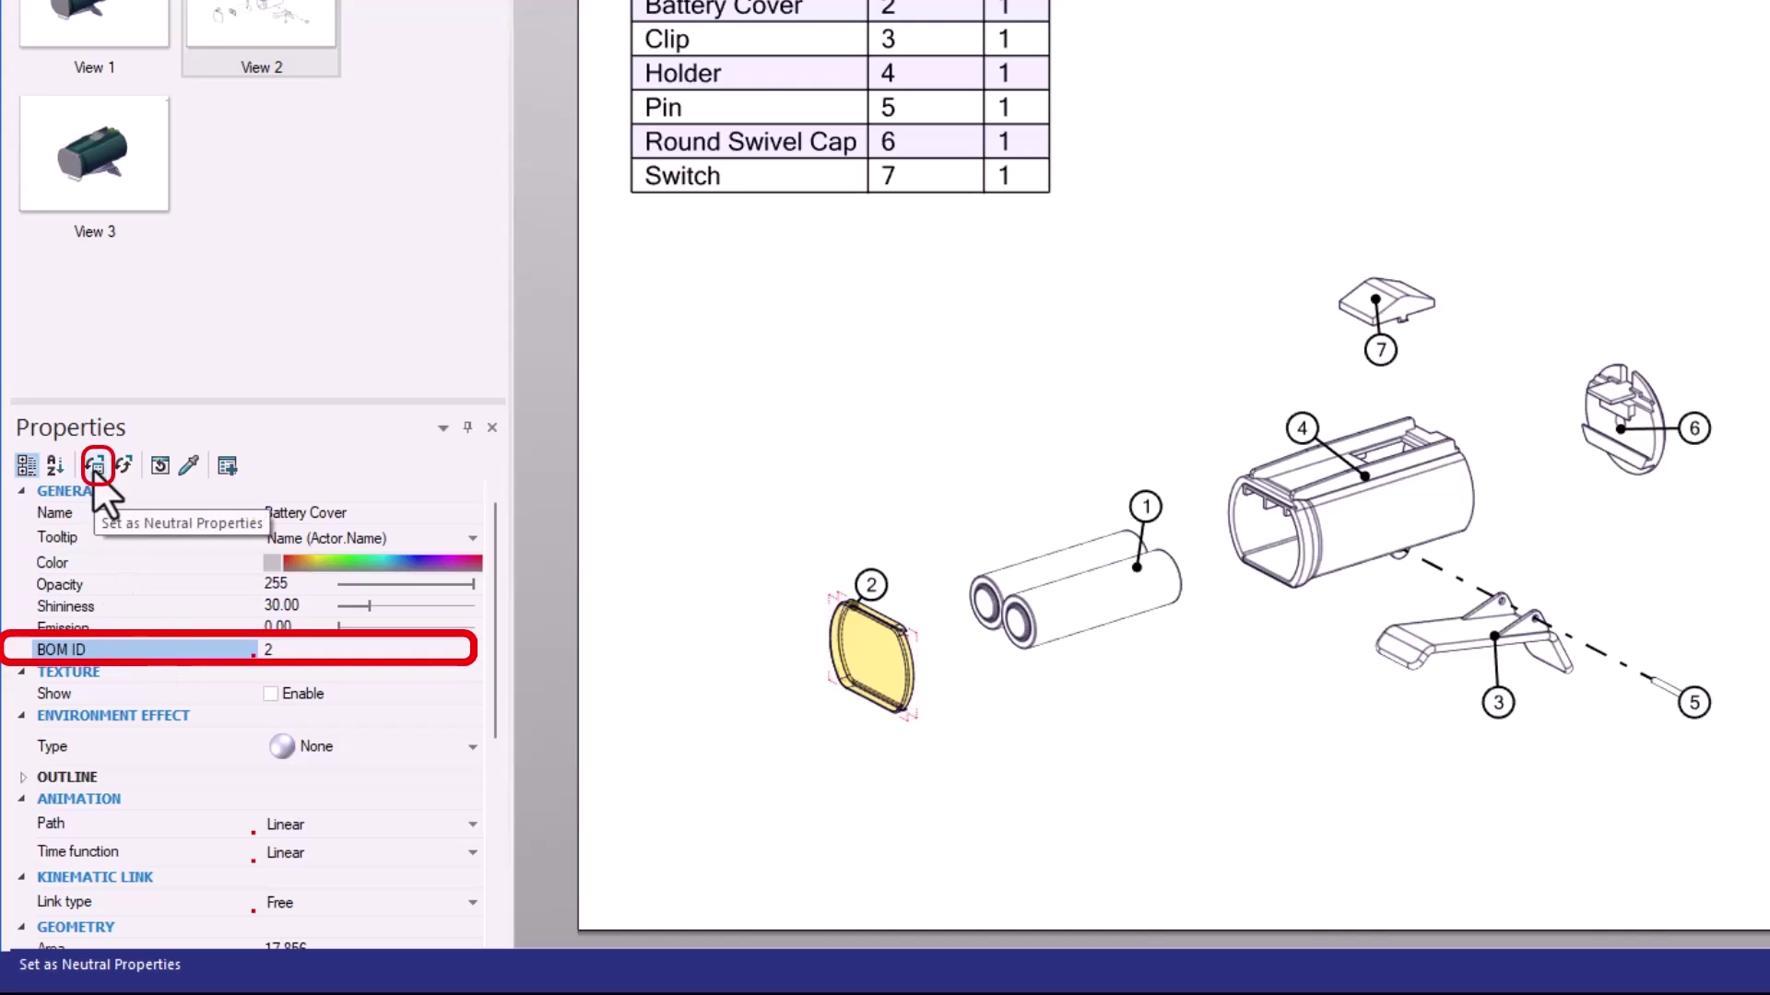
left_click(98, 468)
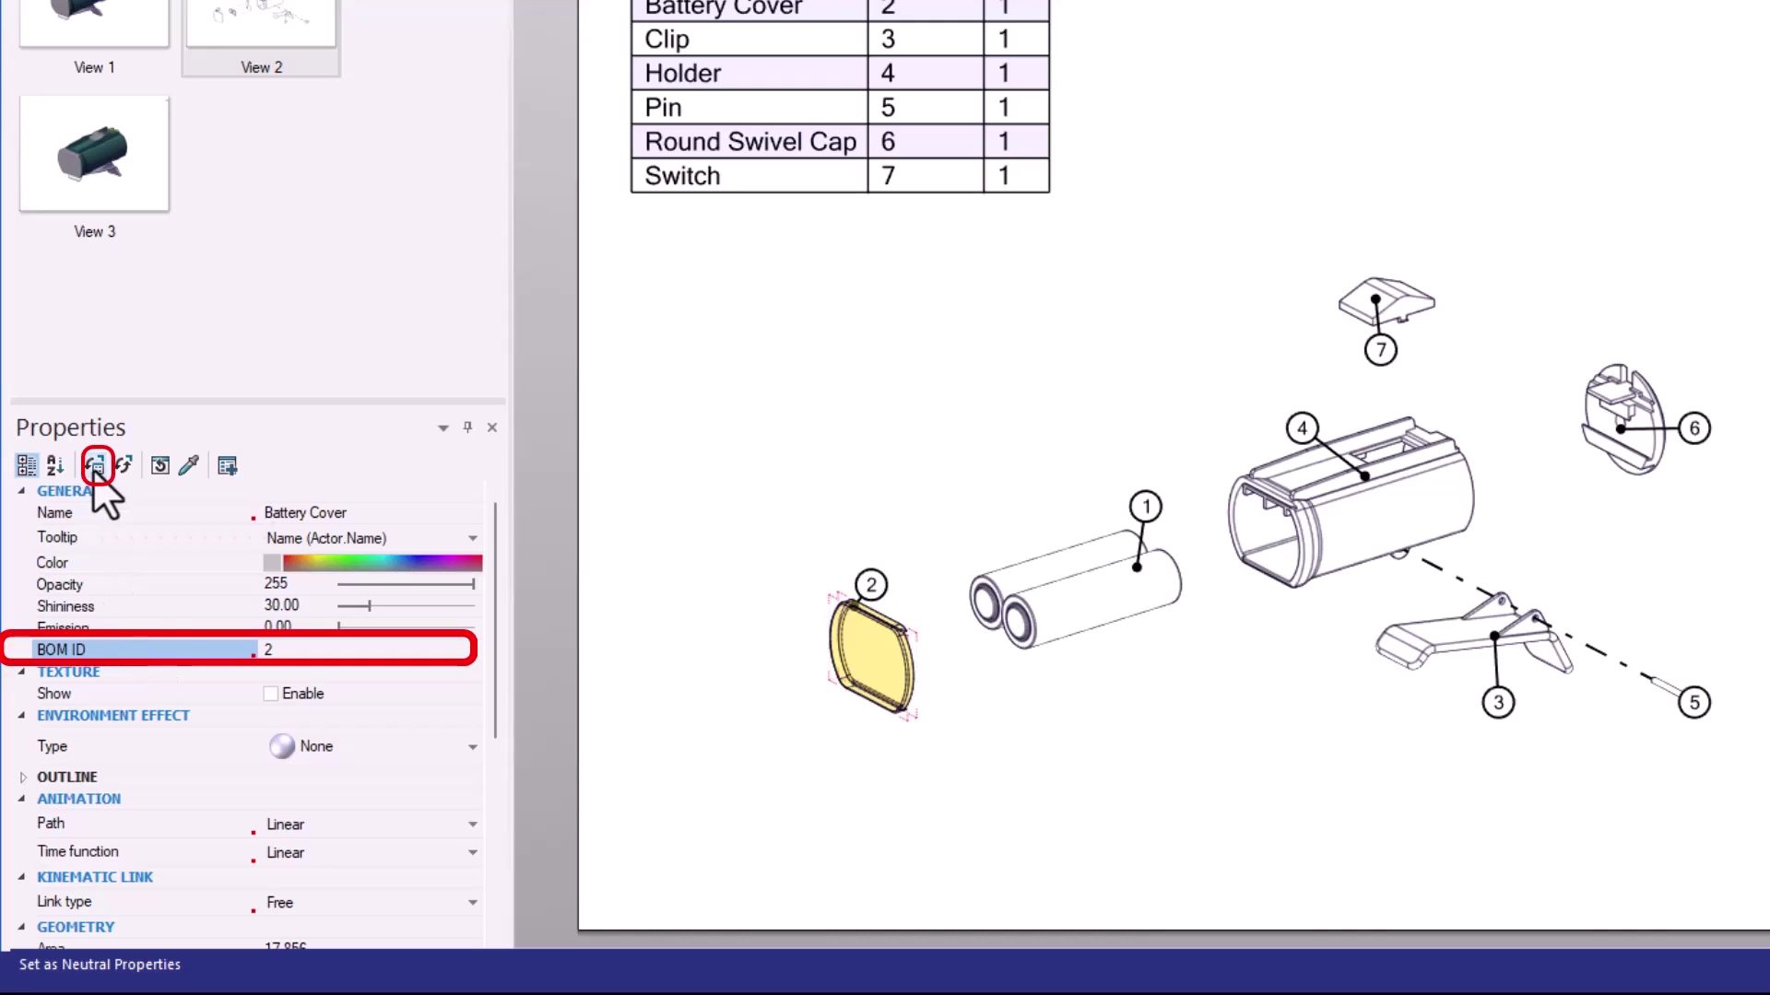
left_click(1136, 594)
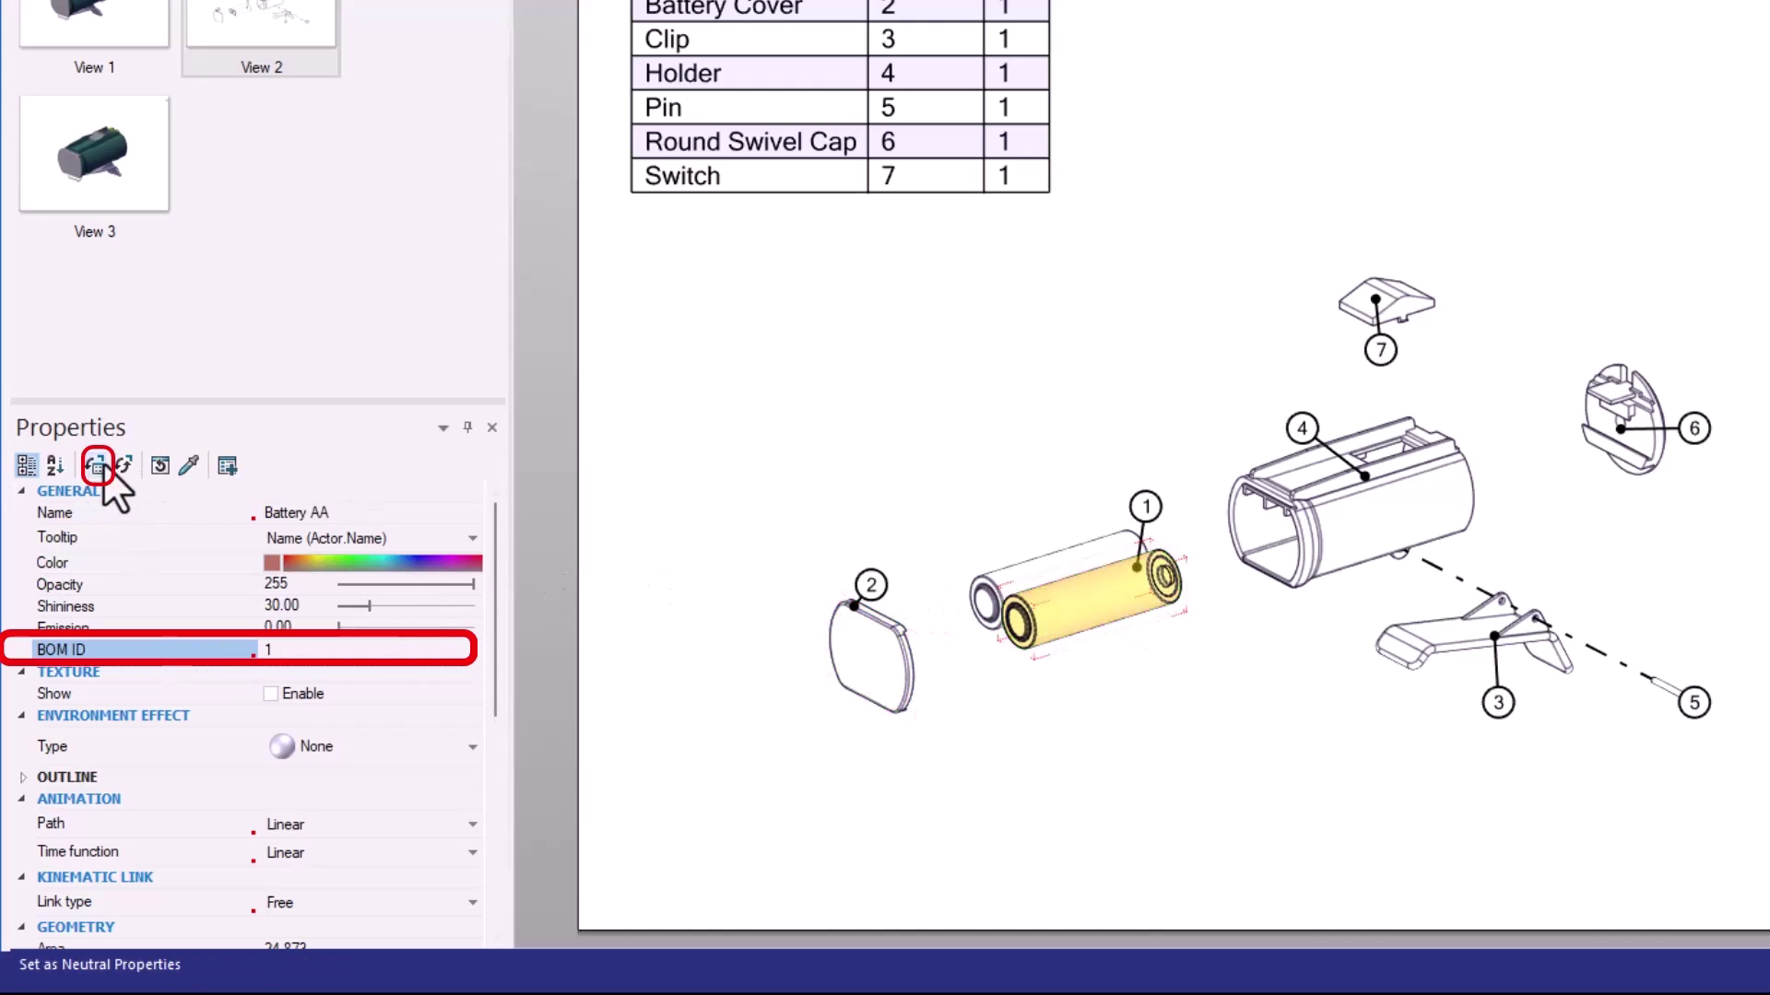
left_click(1313, 522)
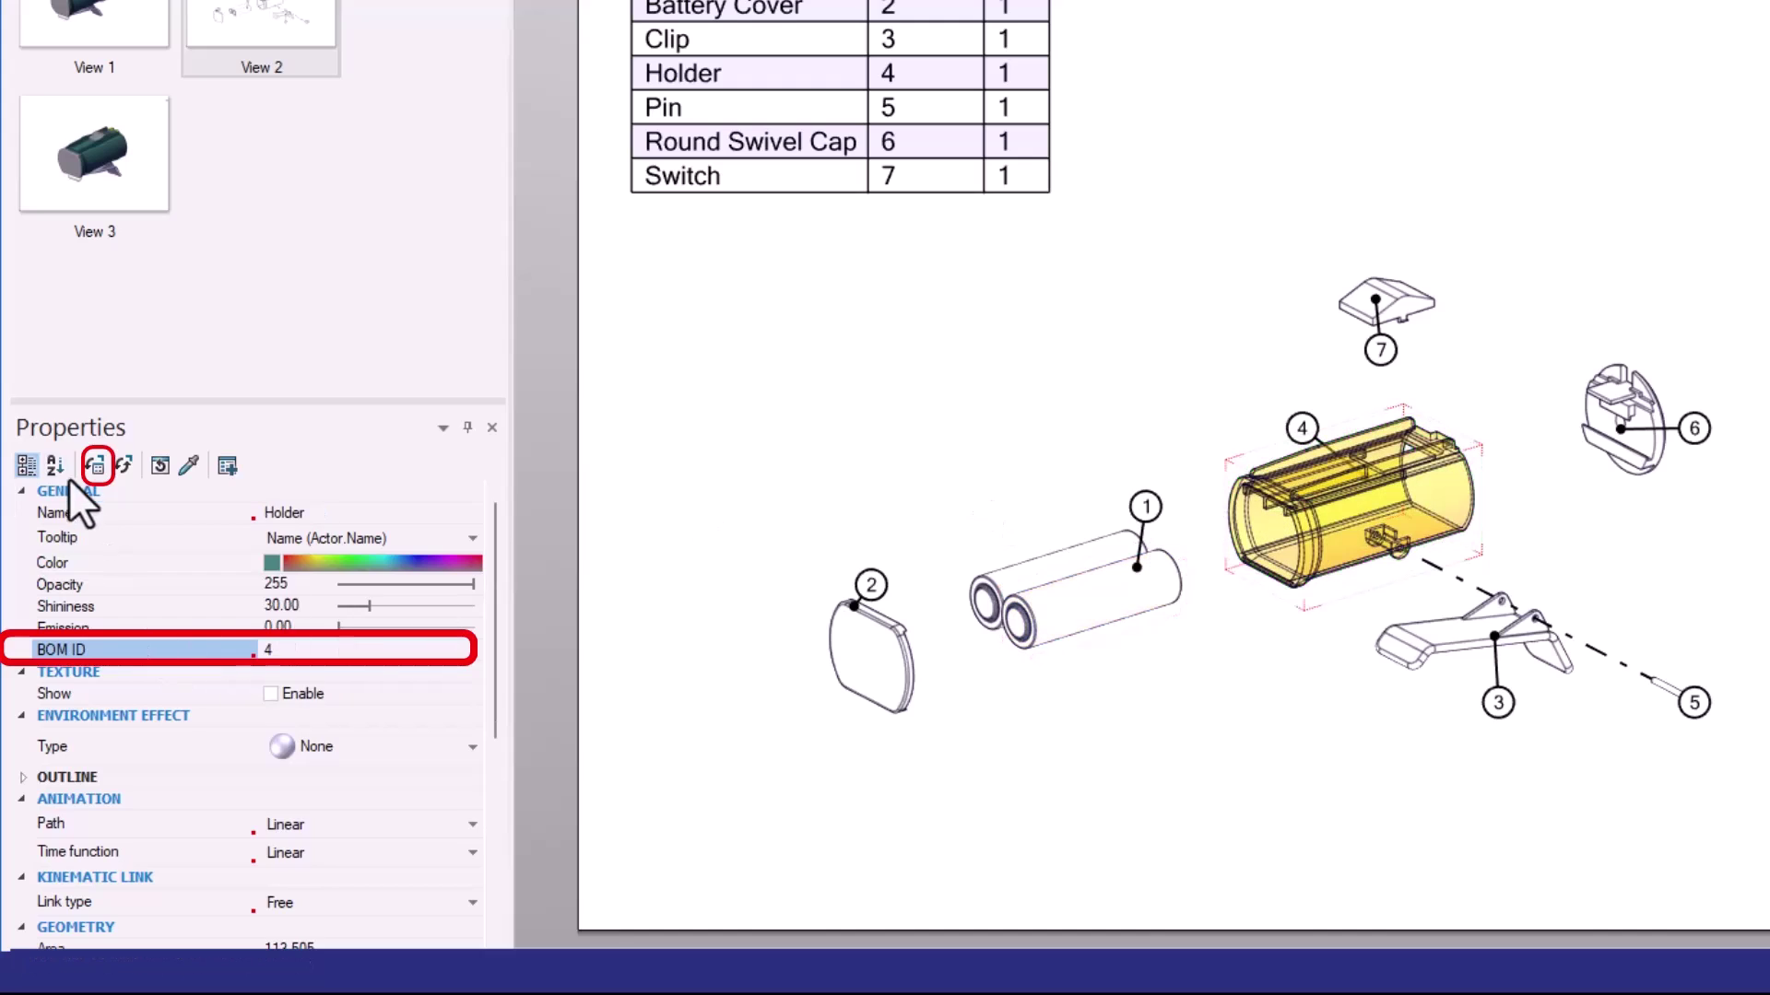
left_click(1383, 304)
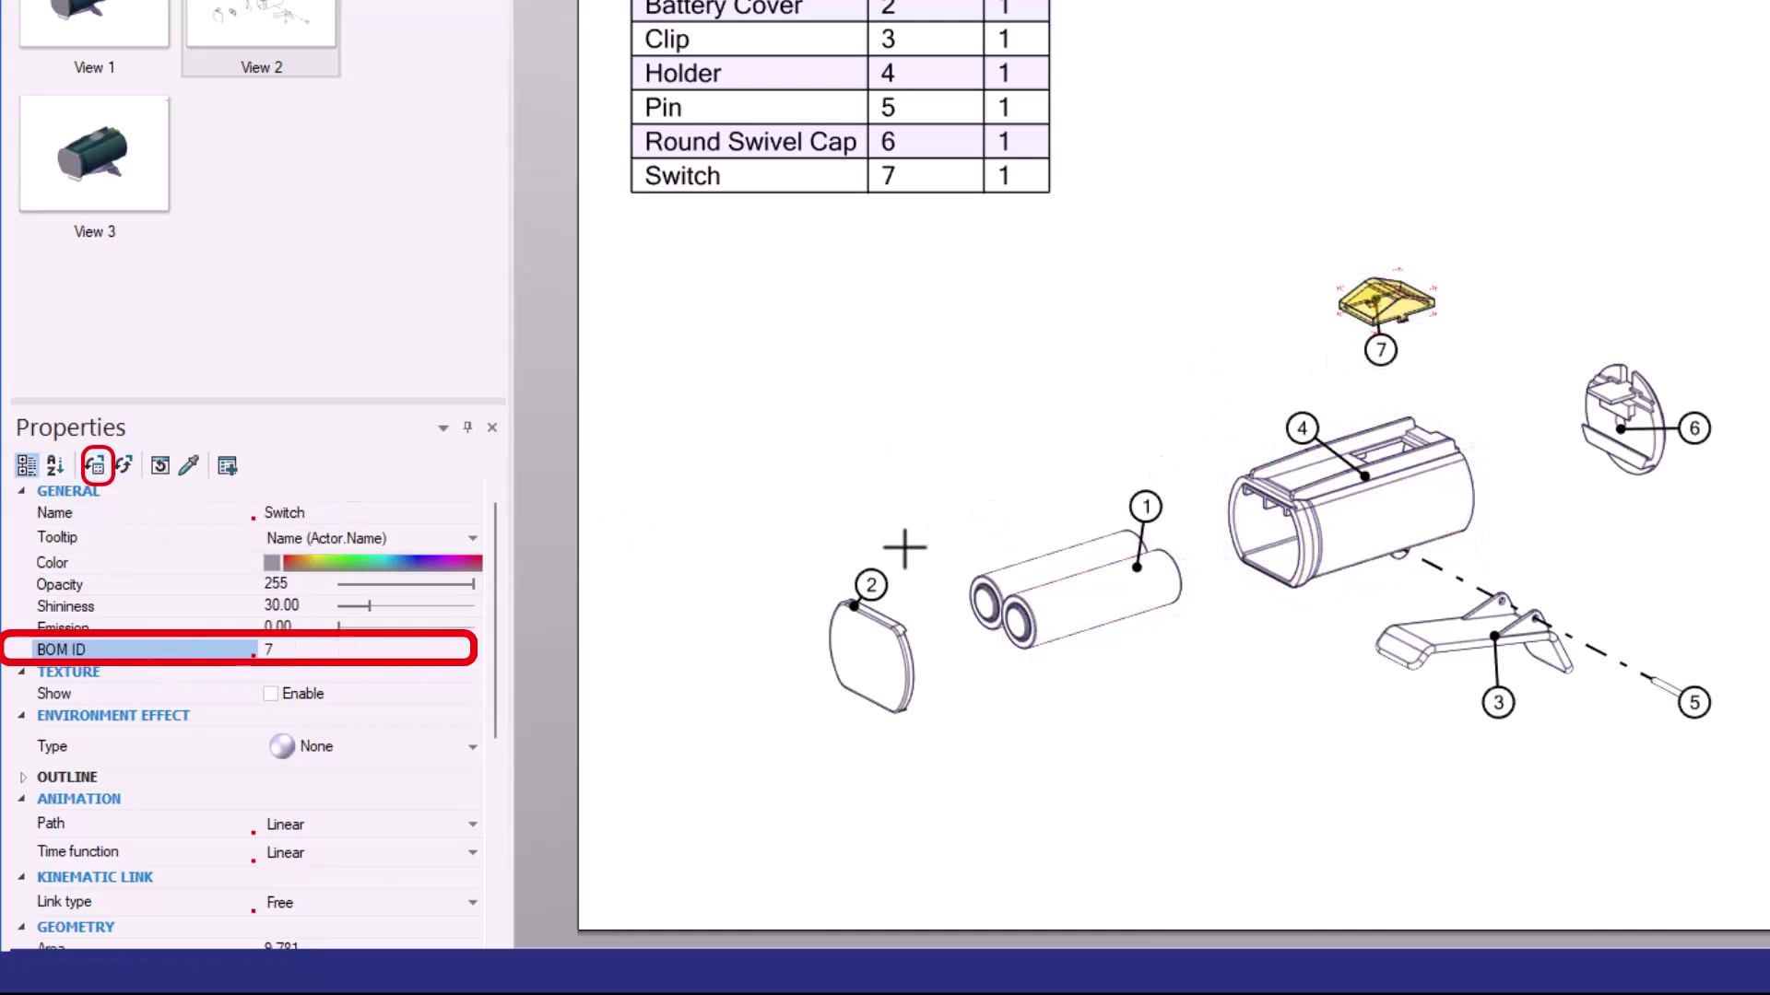
left_click(1616, 473)
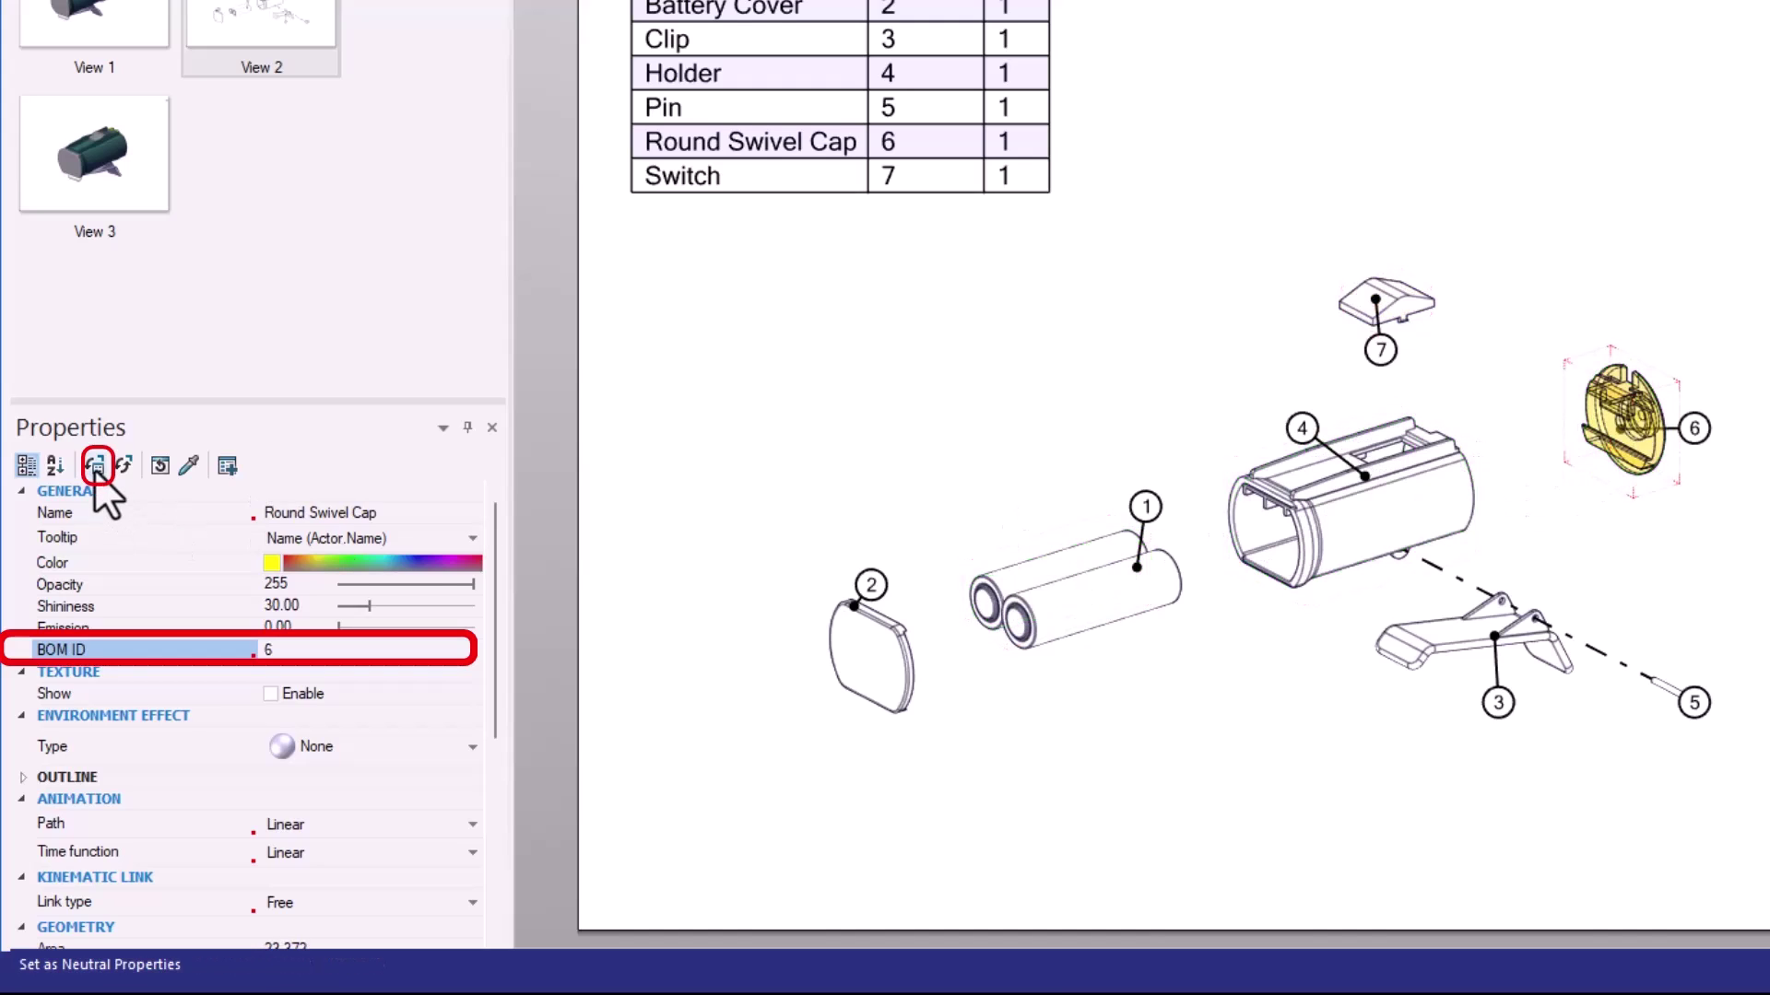
left_click(1455, 643)
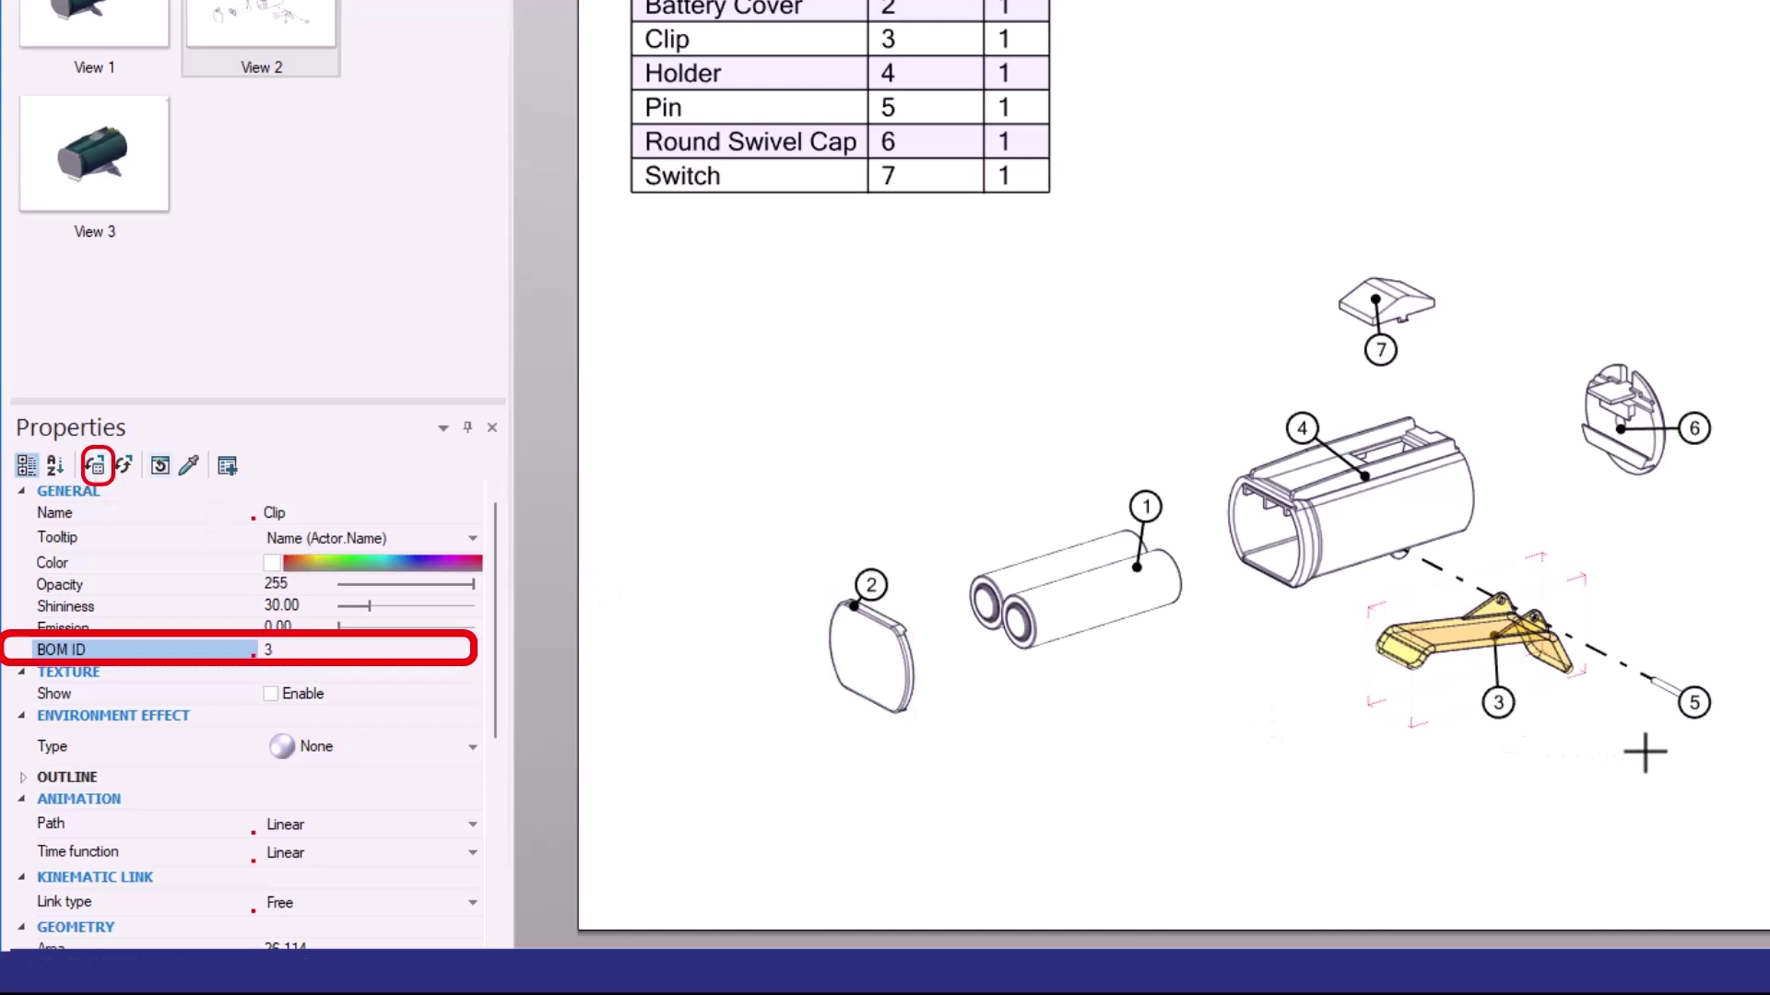
Confirm the Pin at callout 5 has BOM ID 5, then reopen View 2 with Don't Save
left_click(1670, 693)
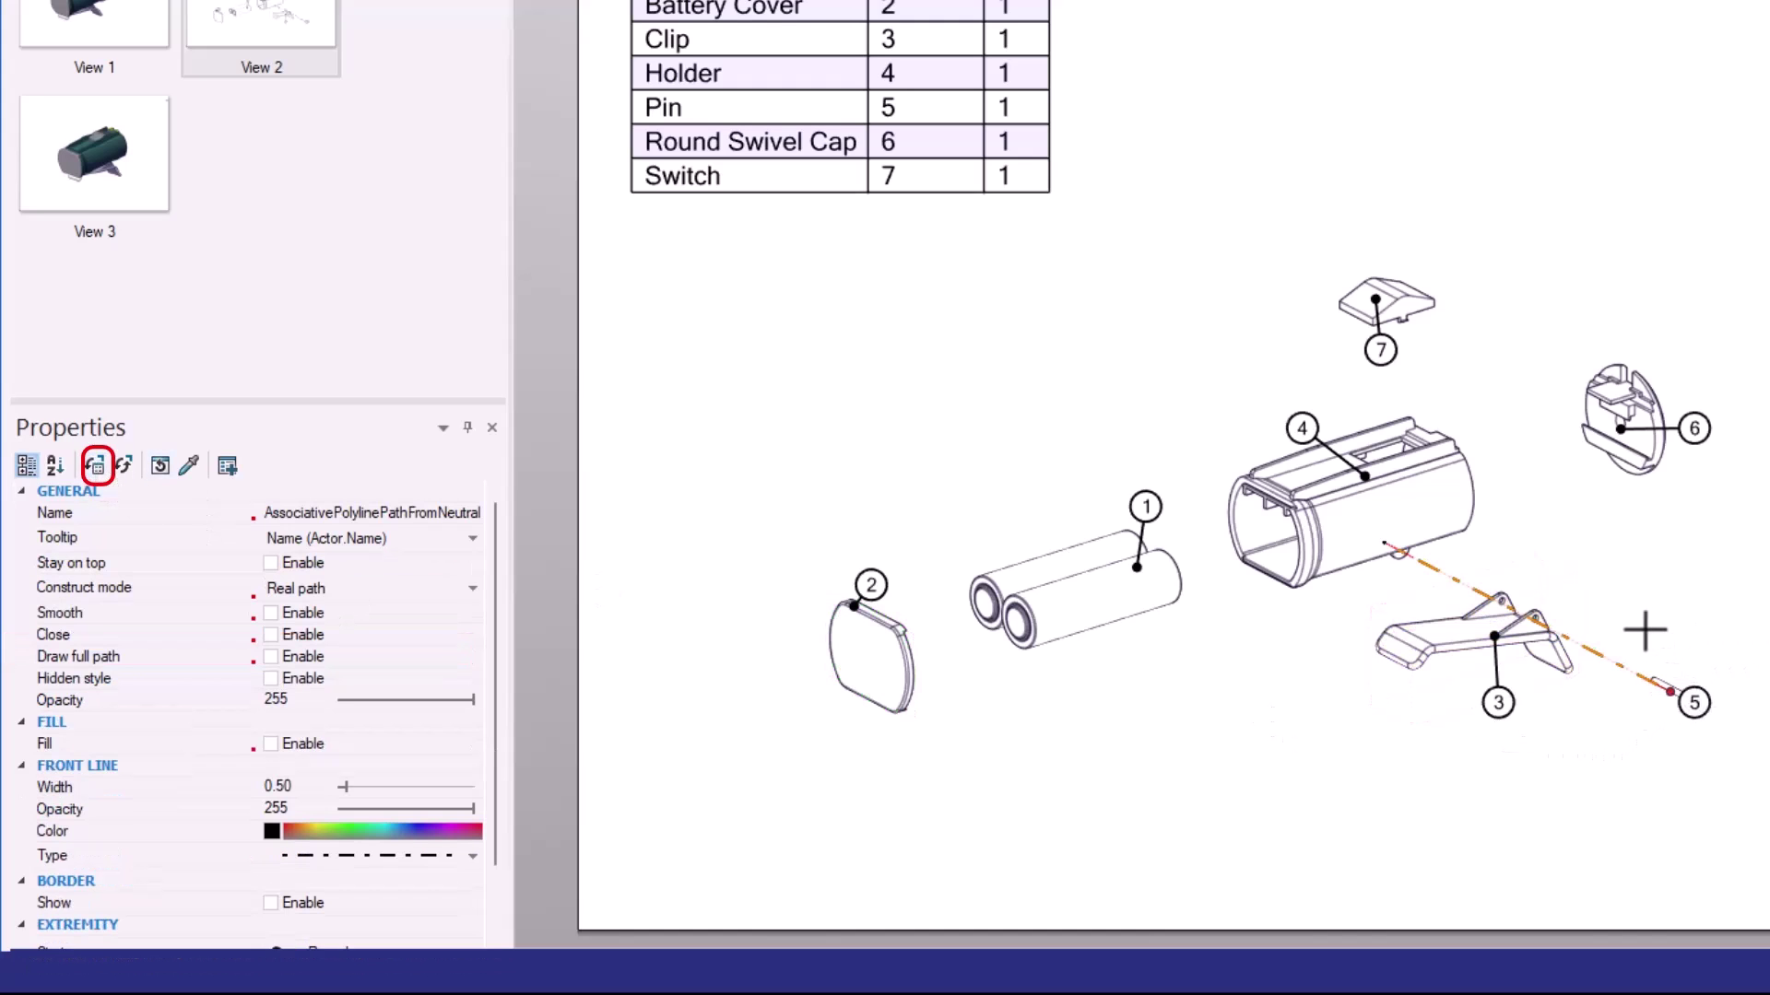
left_click(1612, 743)
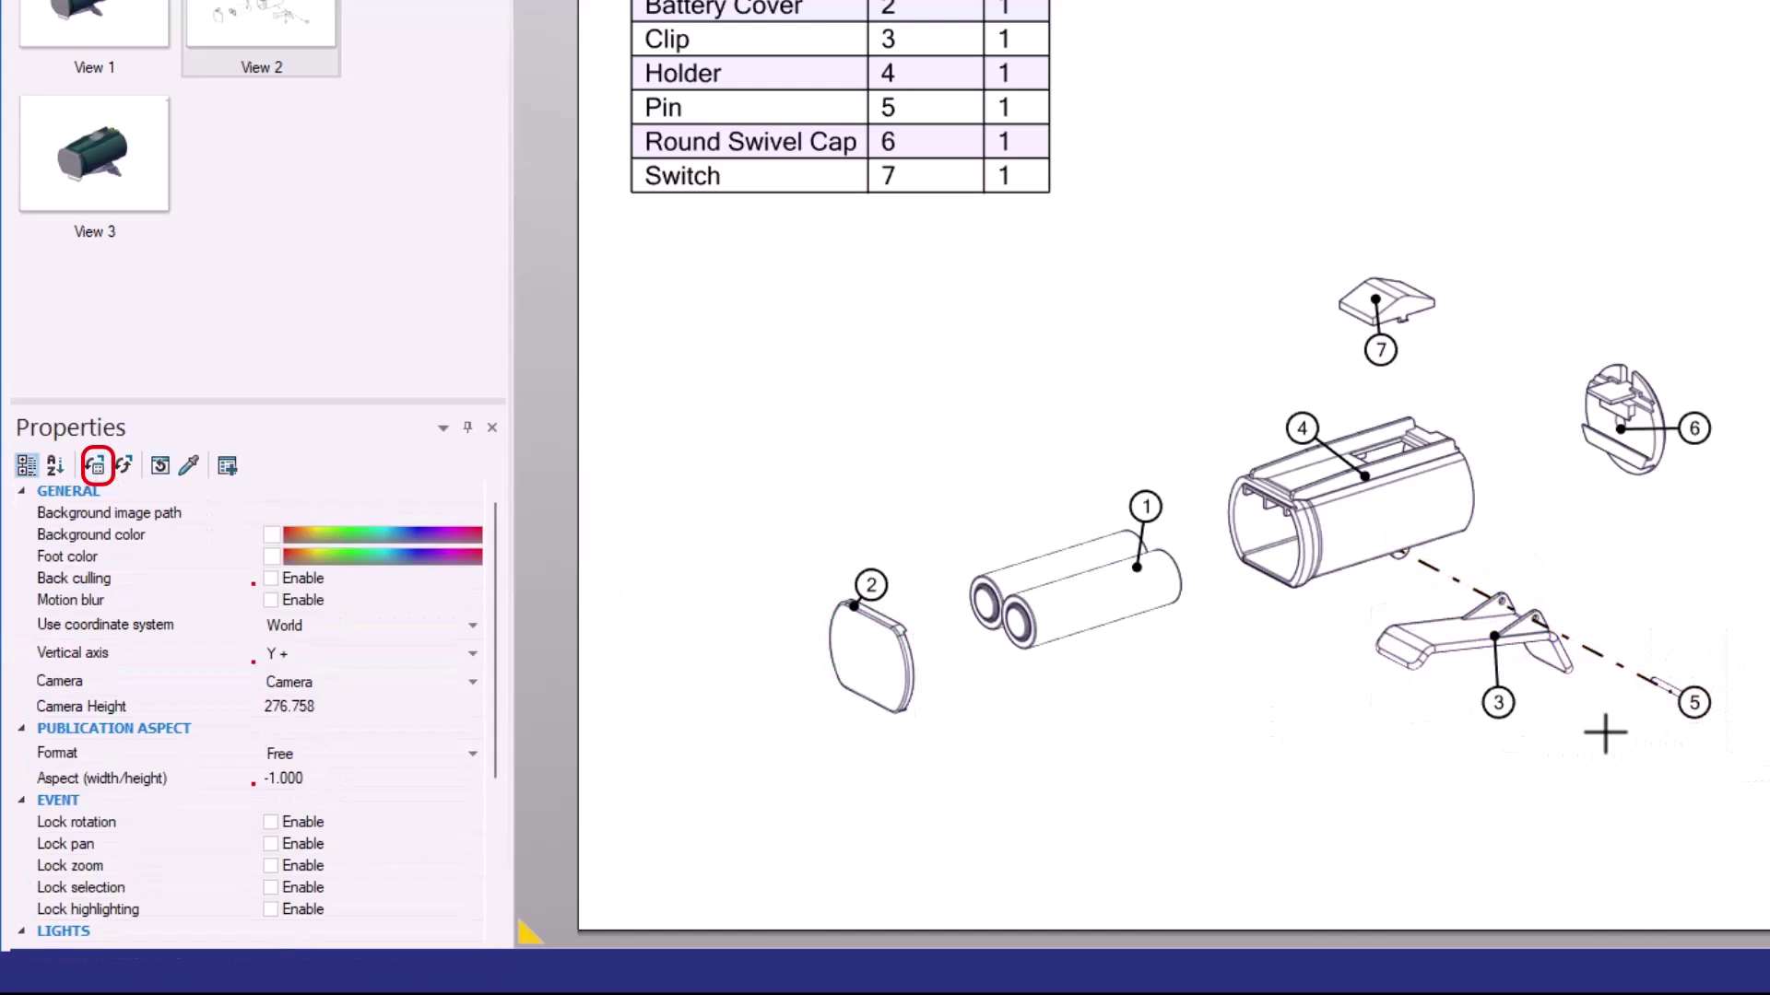
left_click(1692, 703)
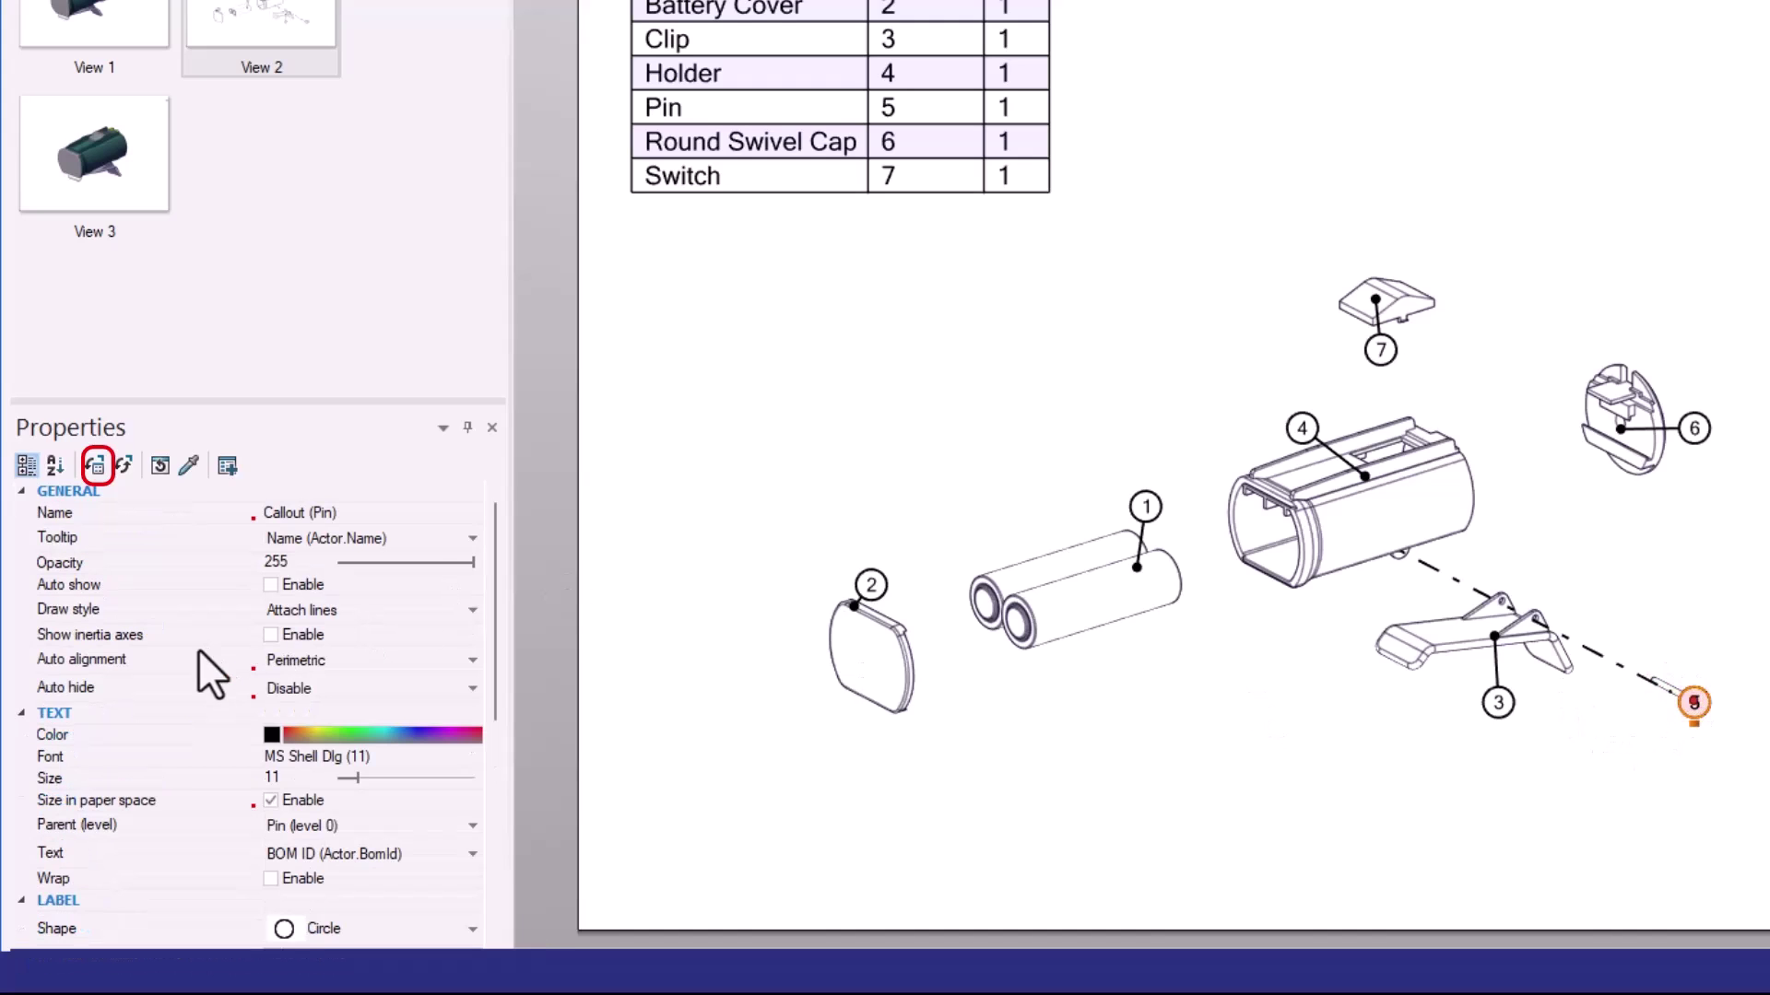
left_click_drag(1612, 717, 1664, 772)
scroll(1663, 697, "up", 5)
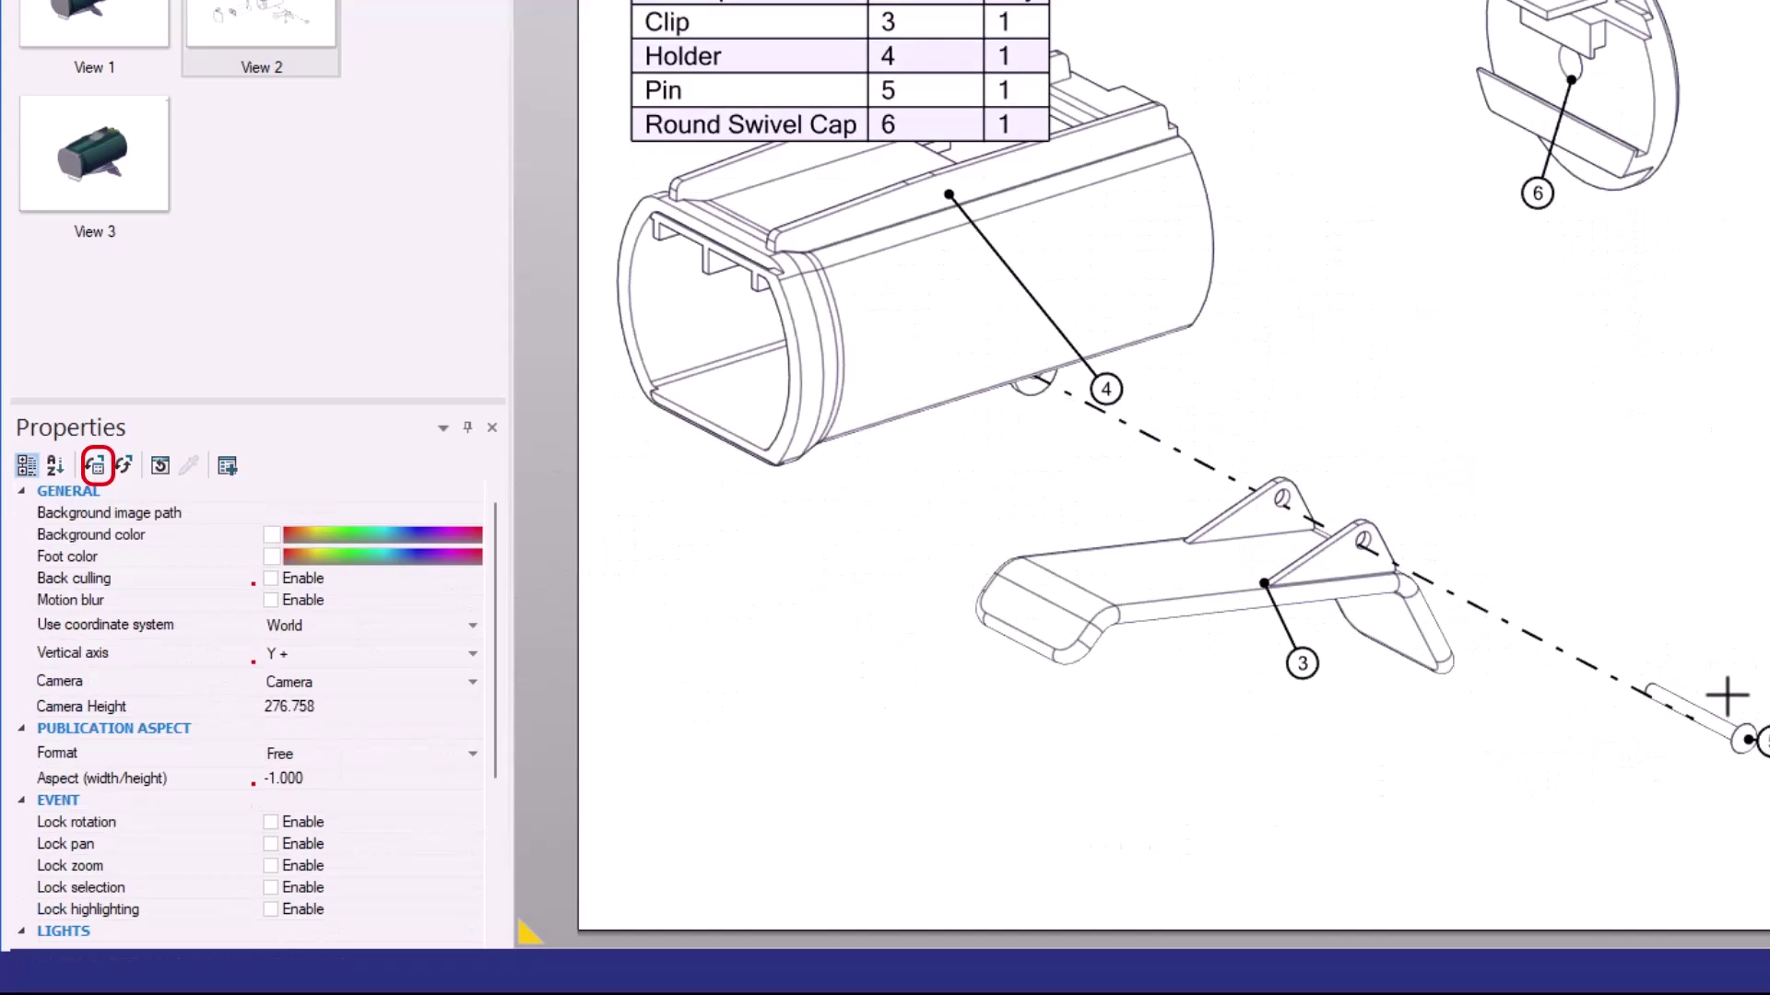
left_click(1716, 723)
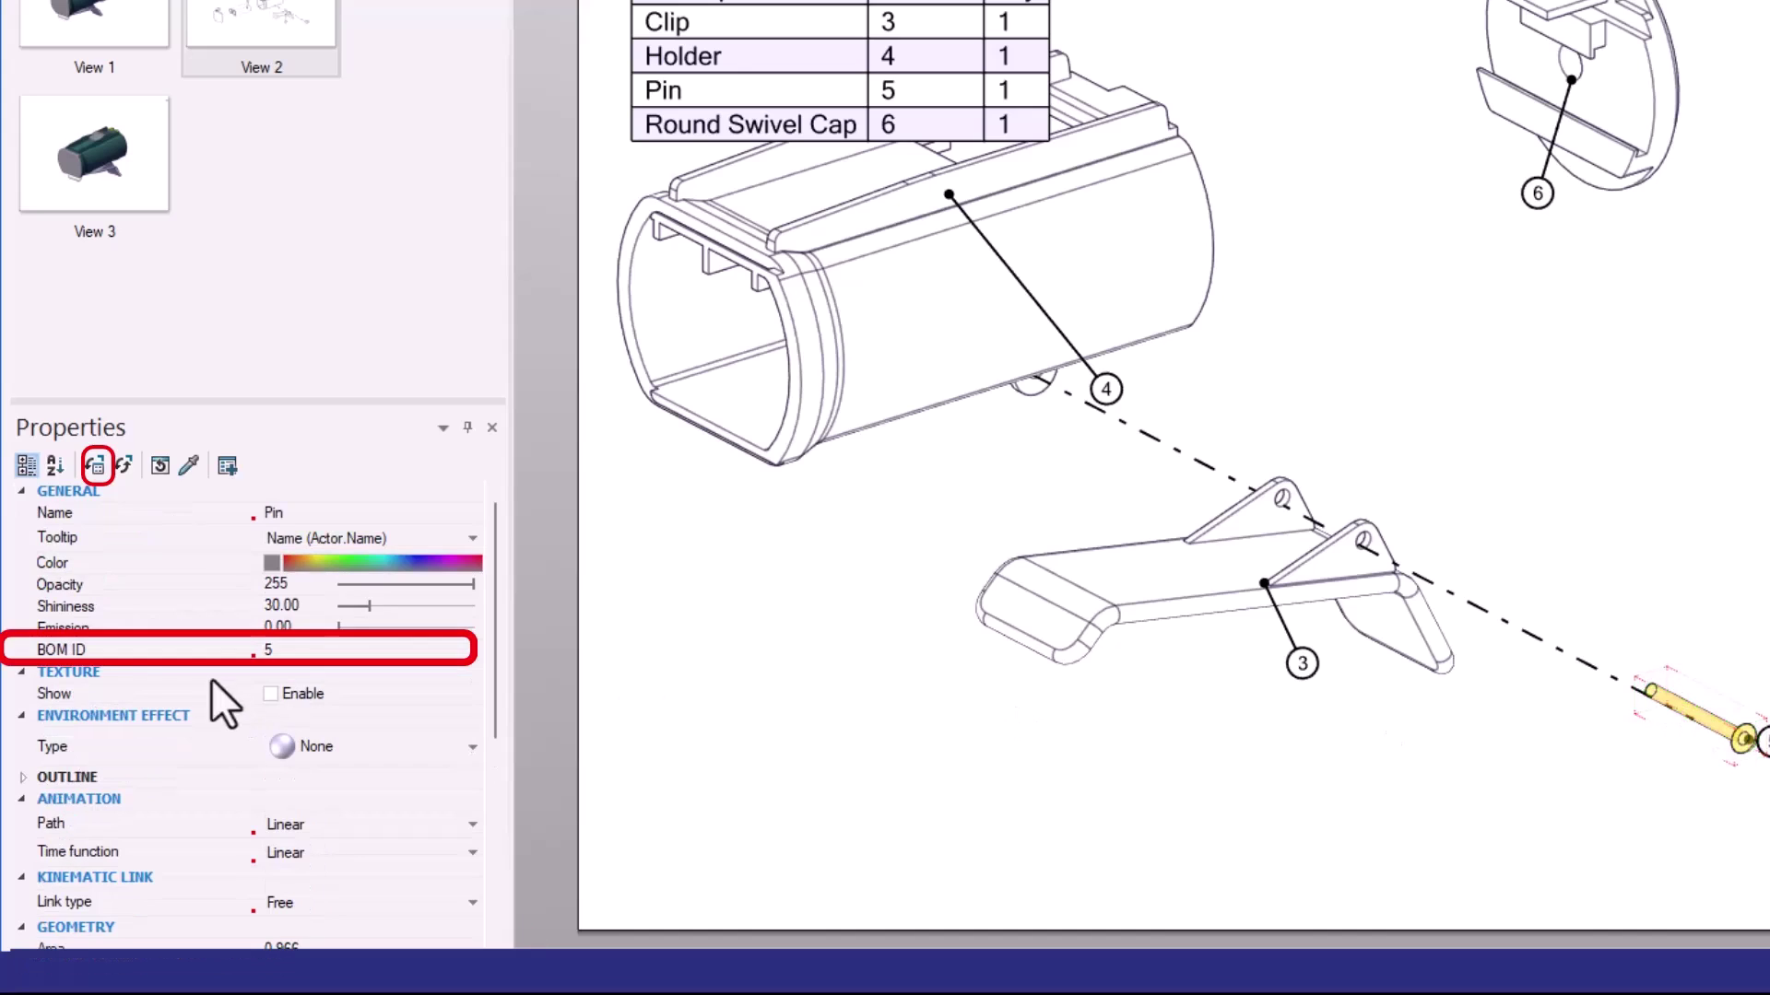
left_click(140, 651)
left_click(771, 762)
left_click(214, 197)
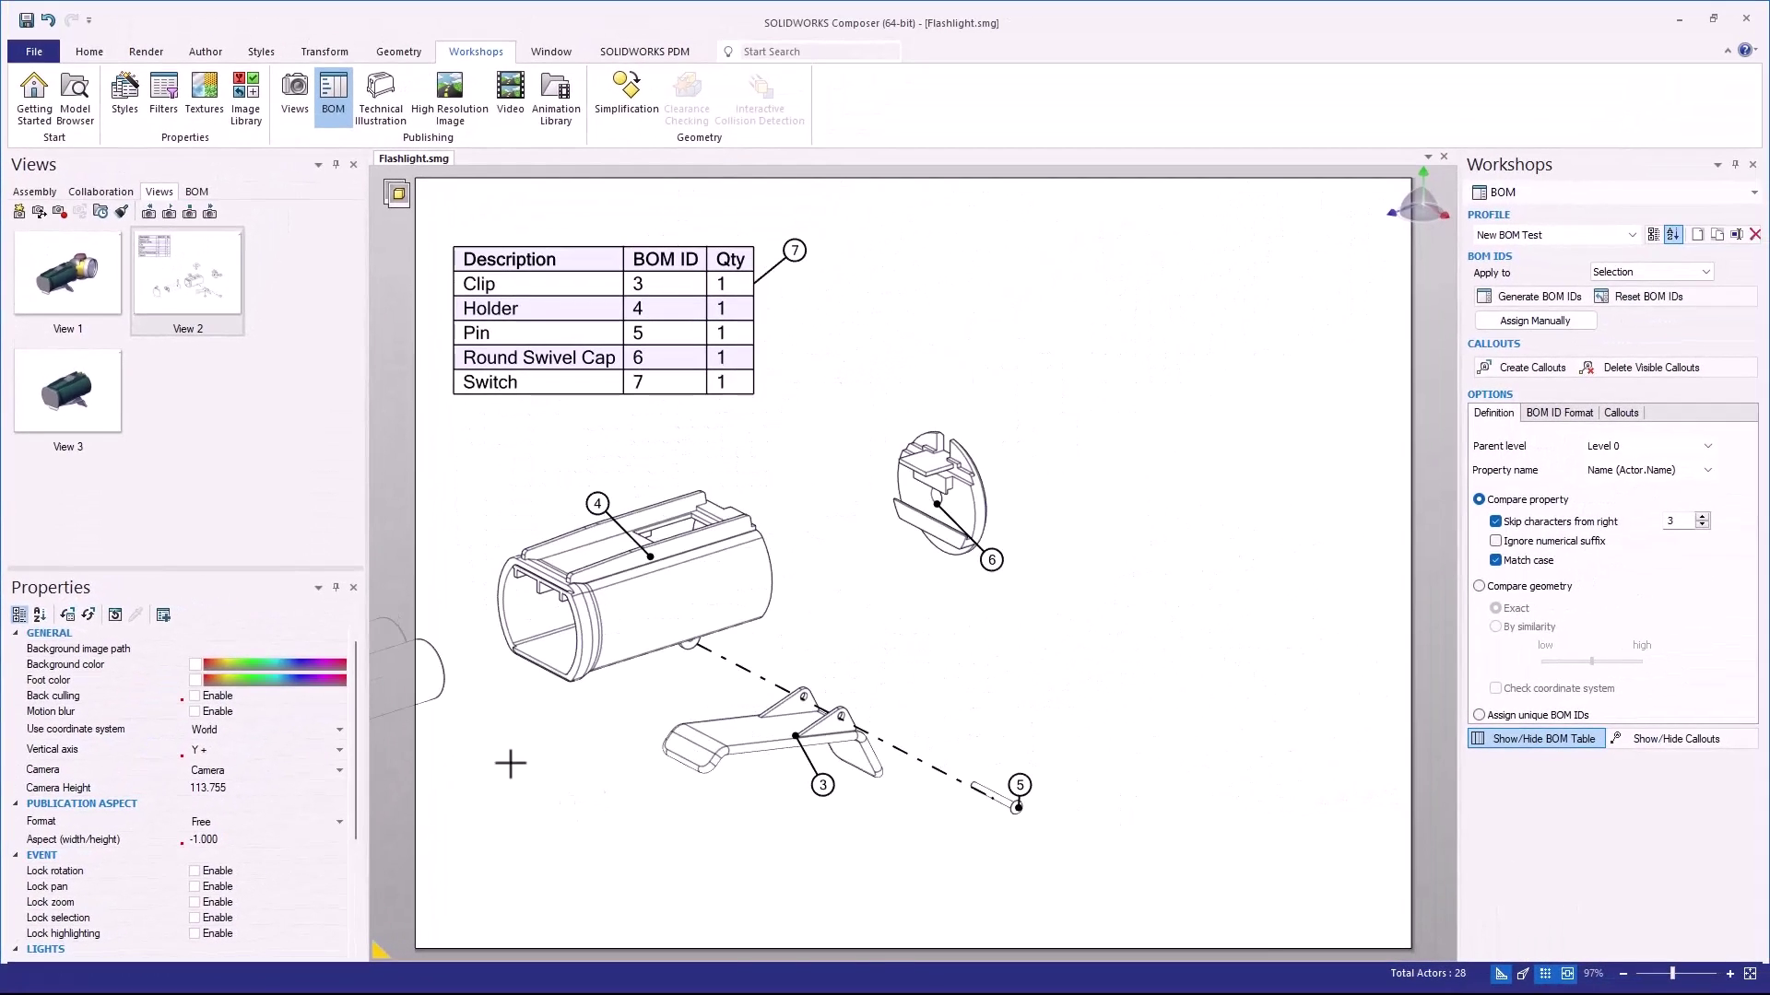
left_click(190, 286)
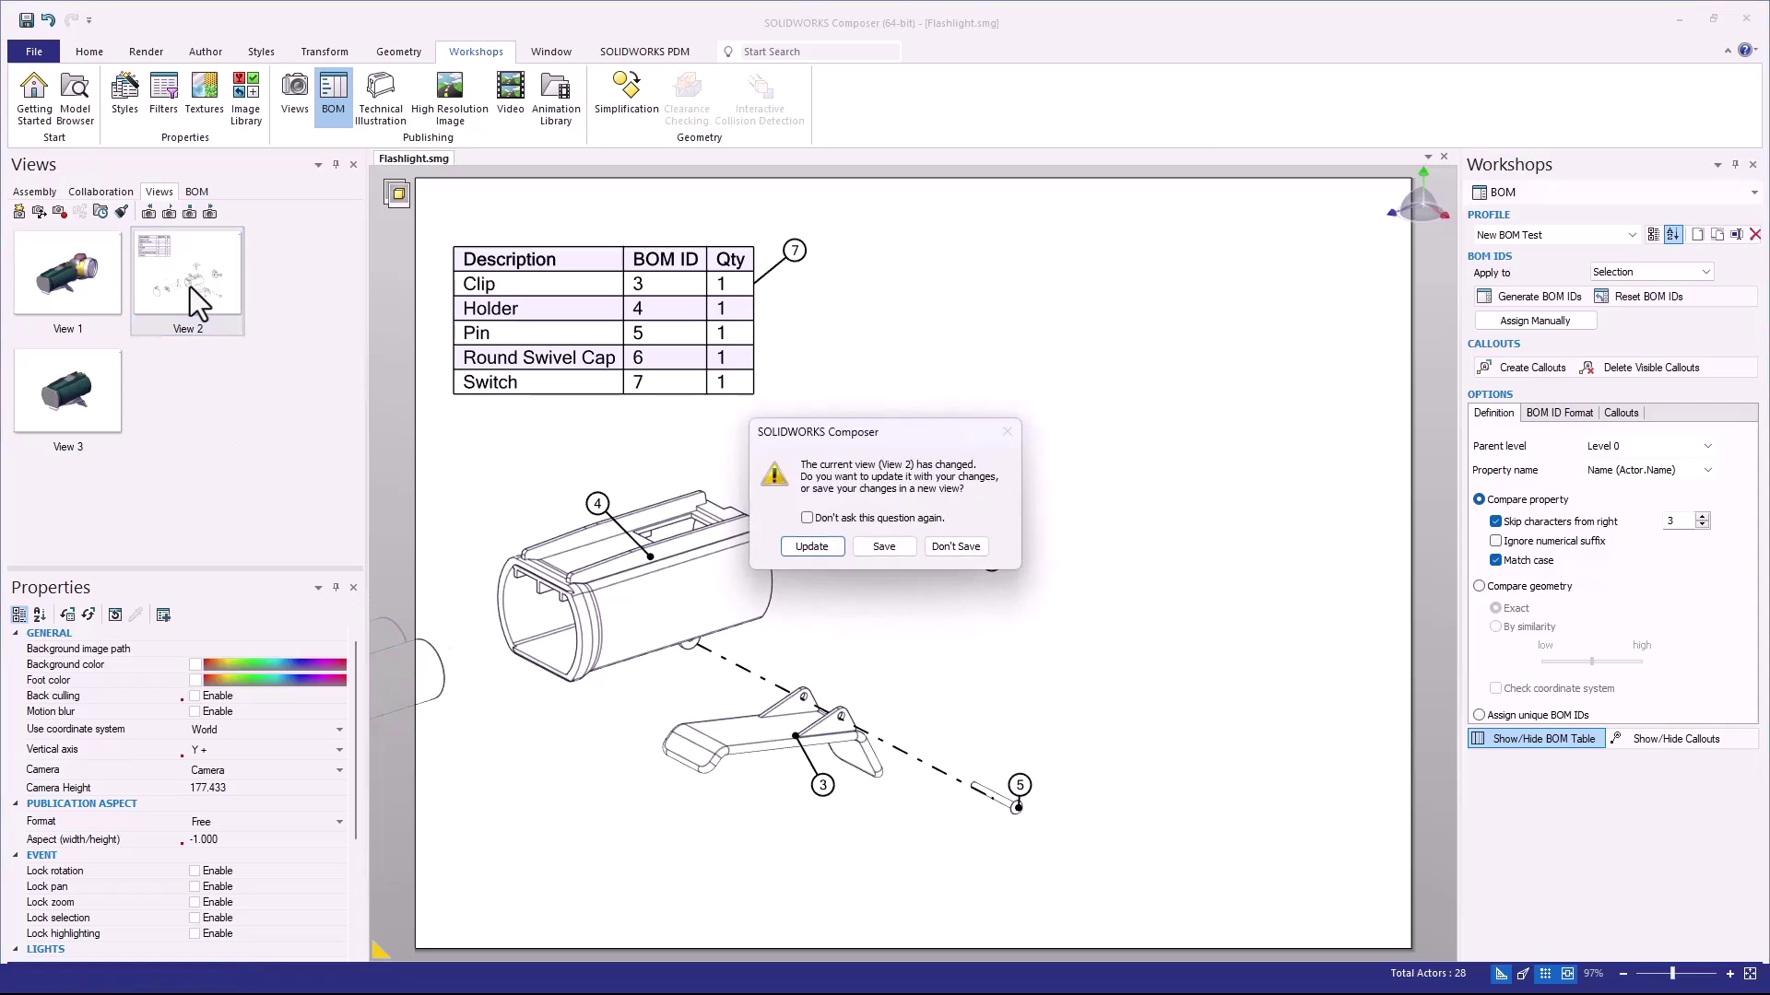
Discard View 2's changes and read the BOM IDs of Battery Cover, Holder, Clip and end cap in View 3
left_click(954, 545)
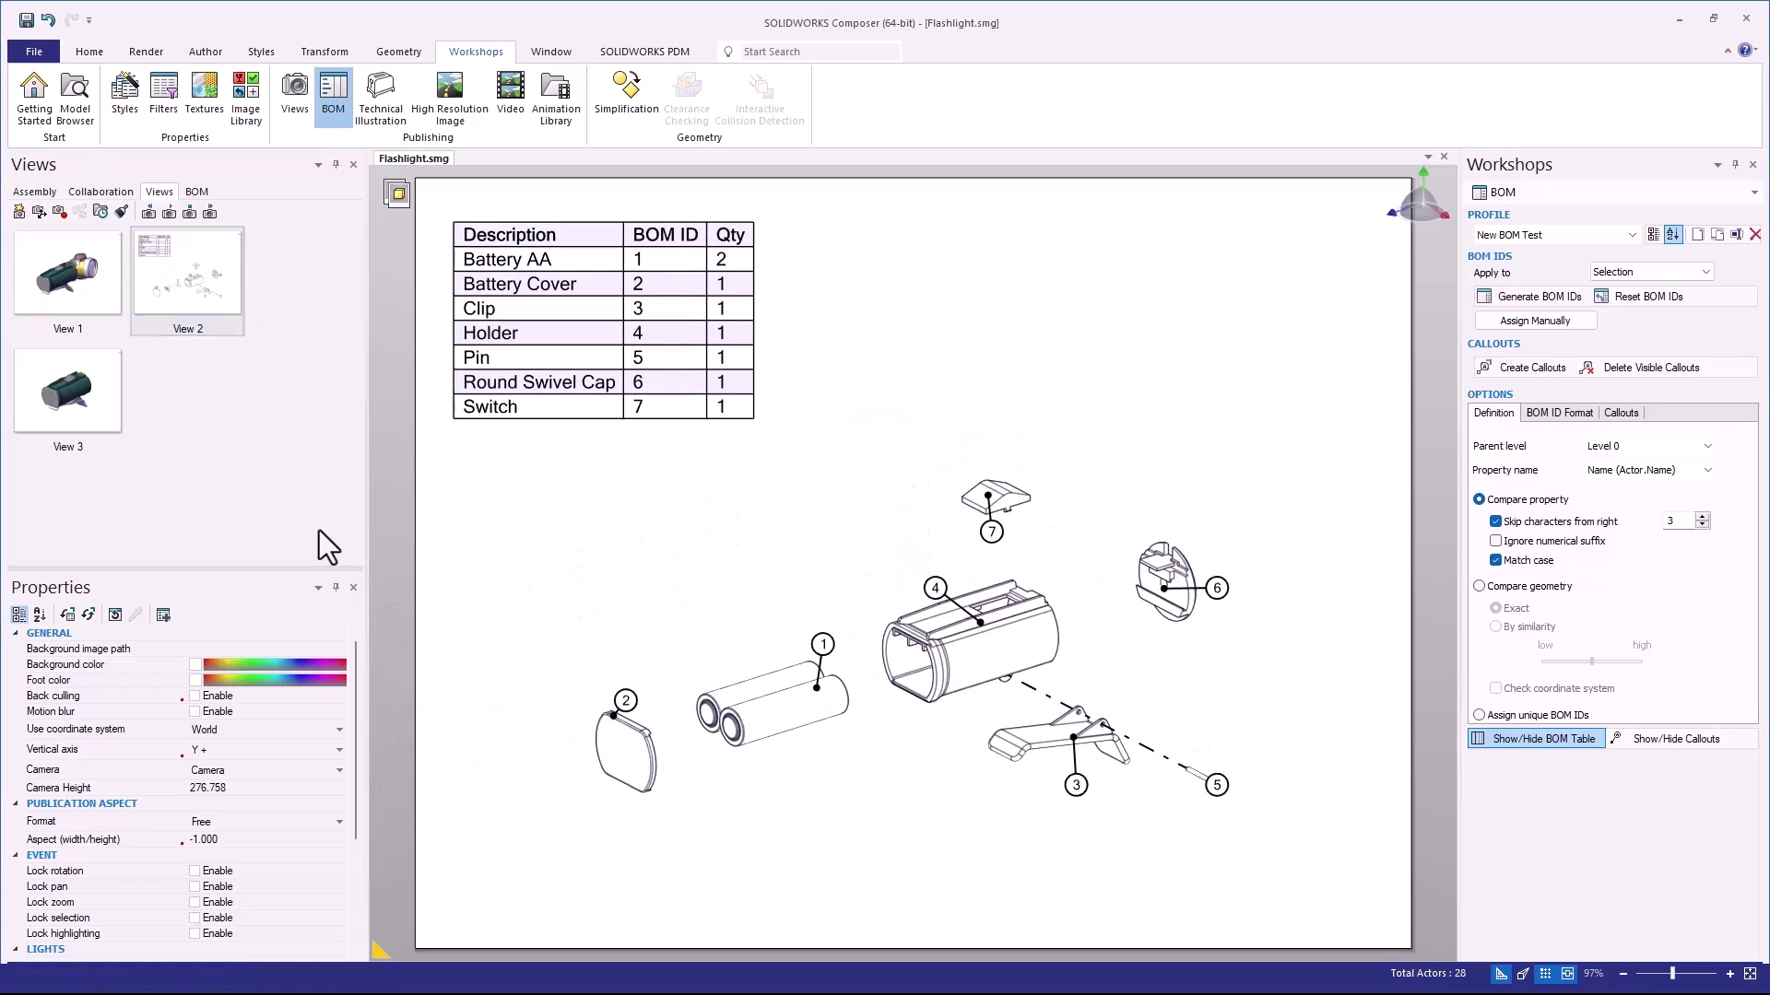
left_click(89, 401)
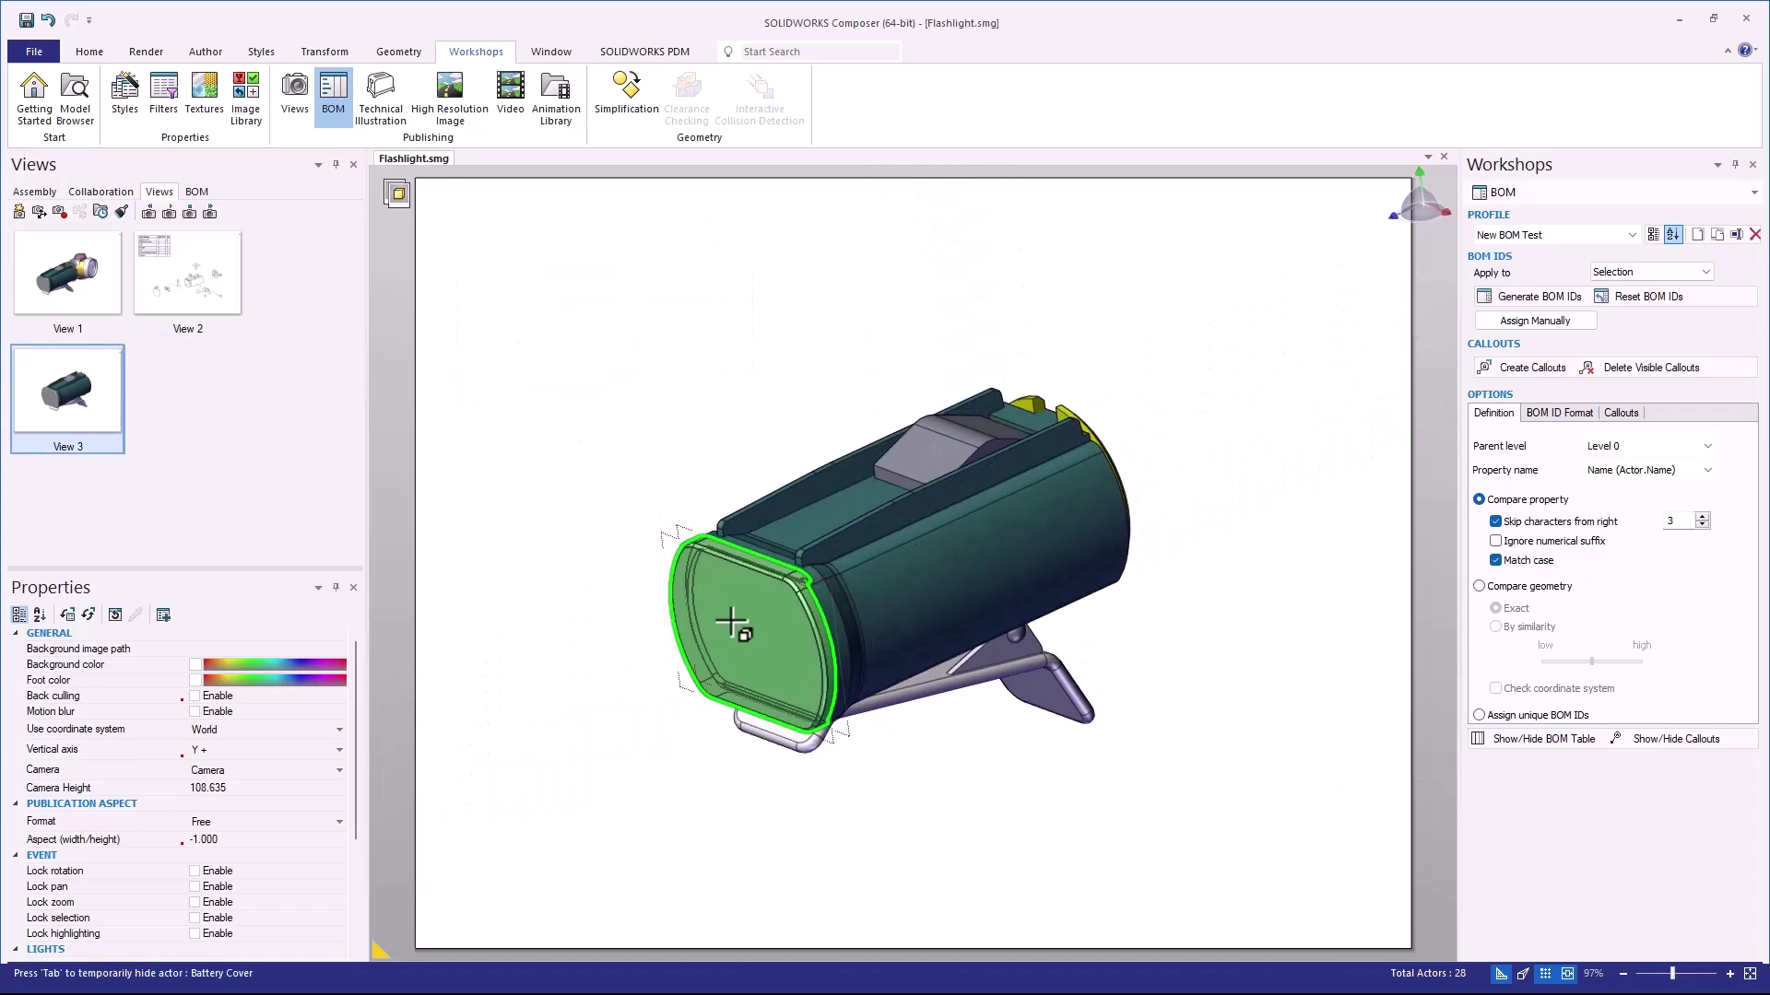
left_click(737, 630)
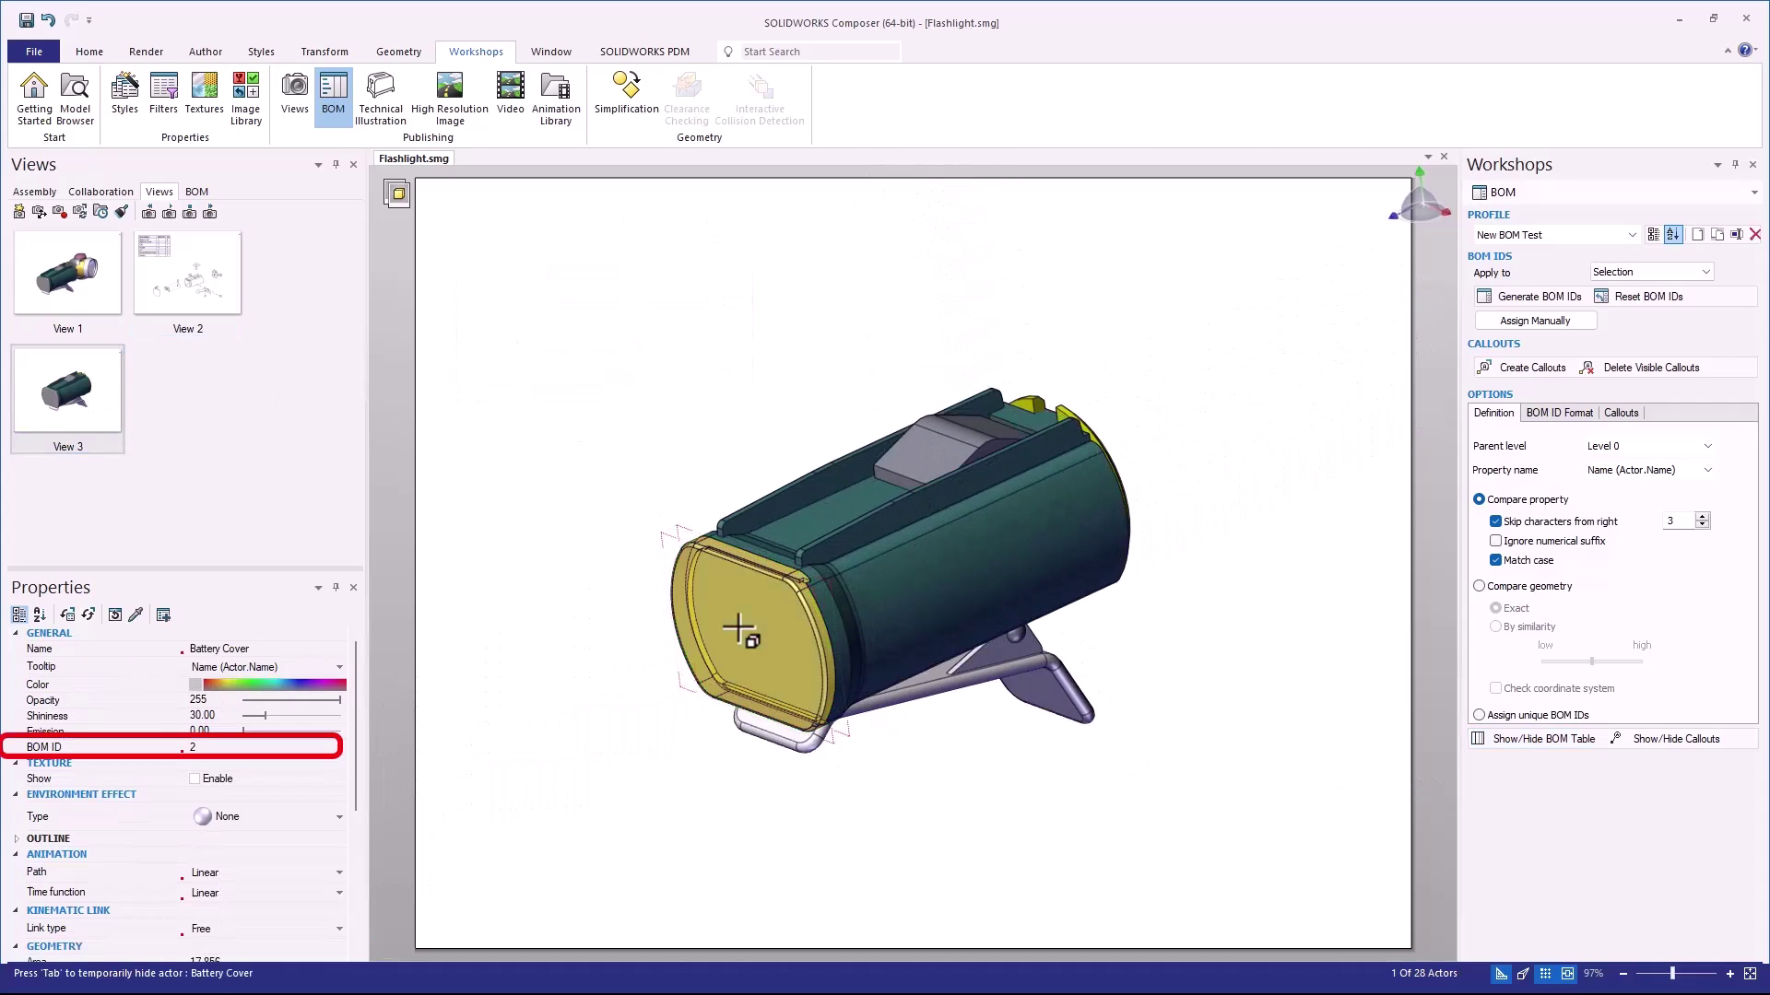
left_click(884, 581)
left_click(1060, 705)
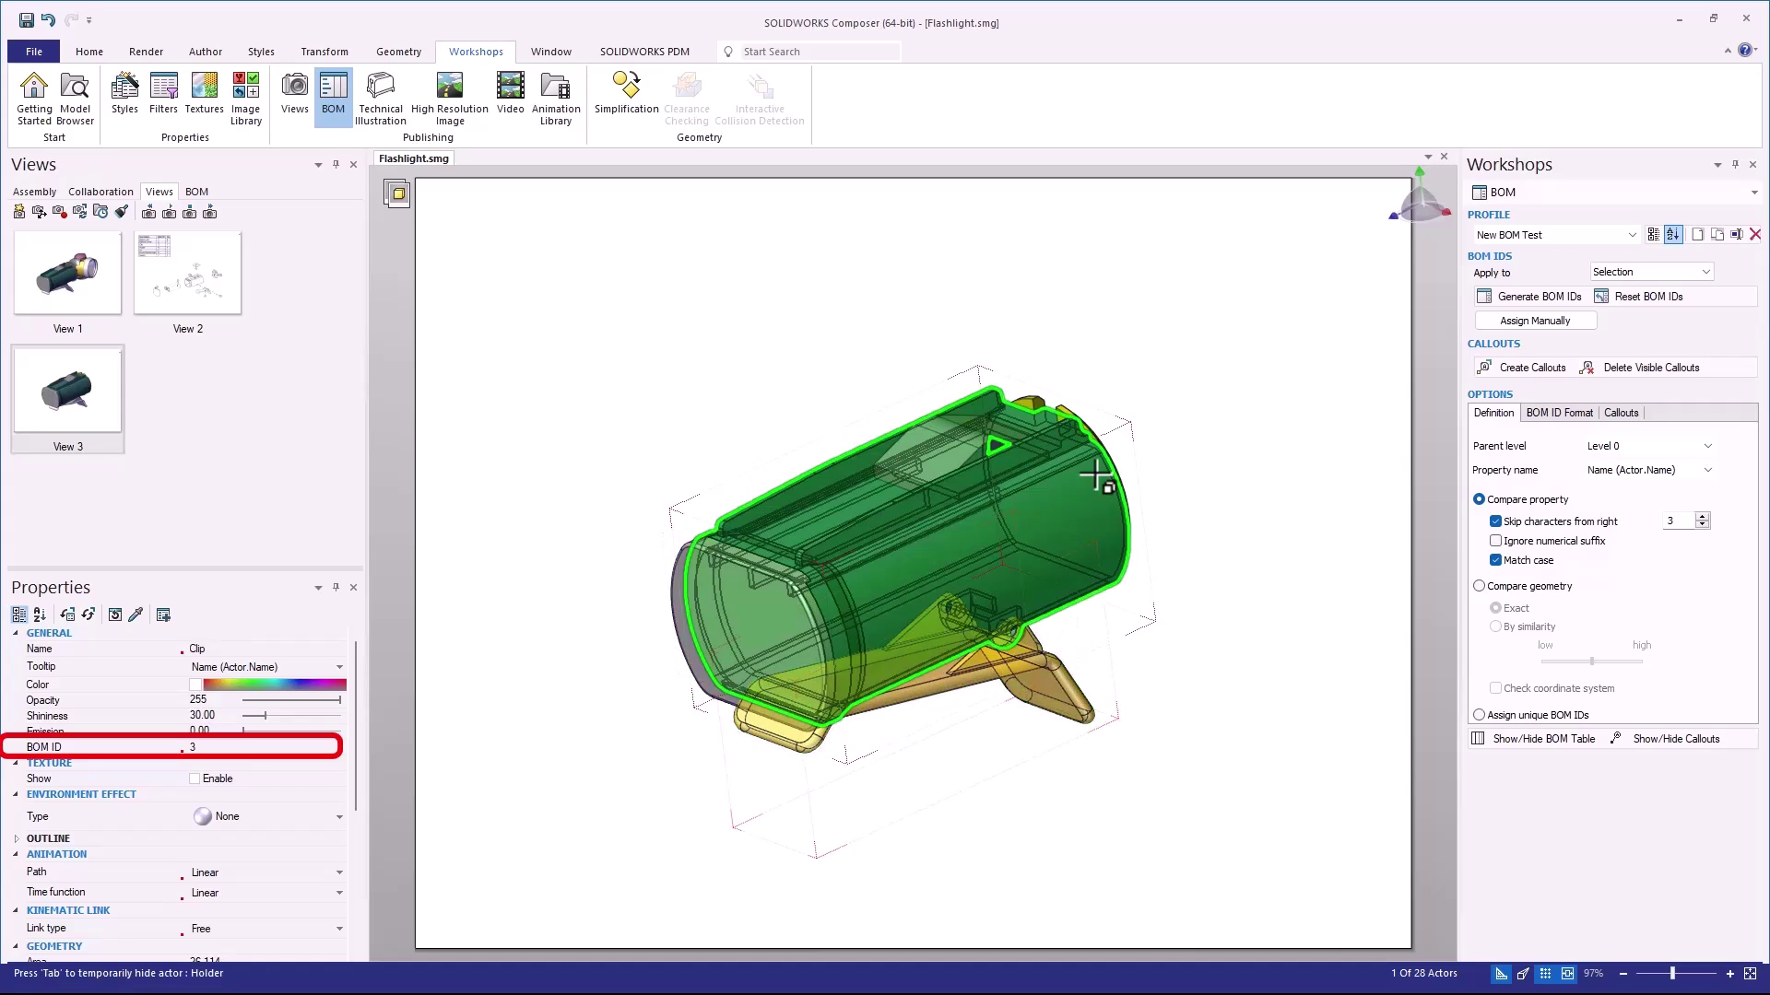
left_click(1078, 419)
left_click(1290, 484)
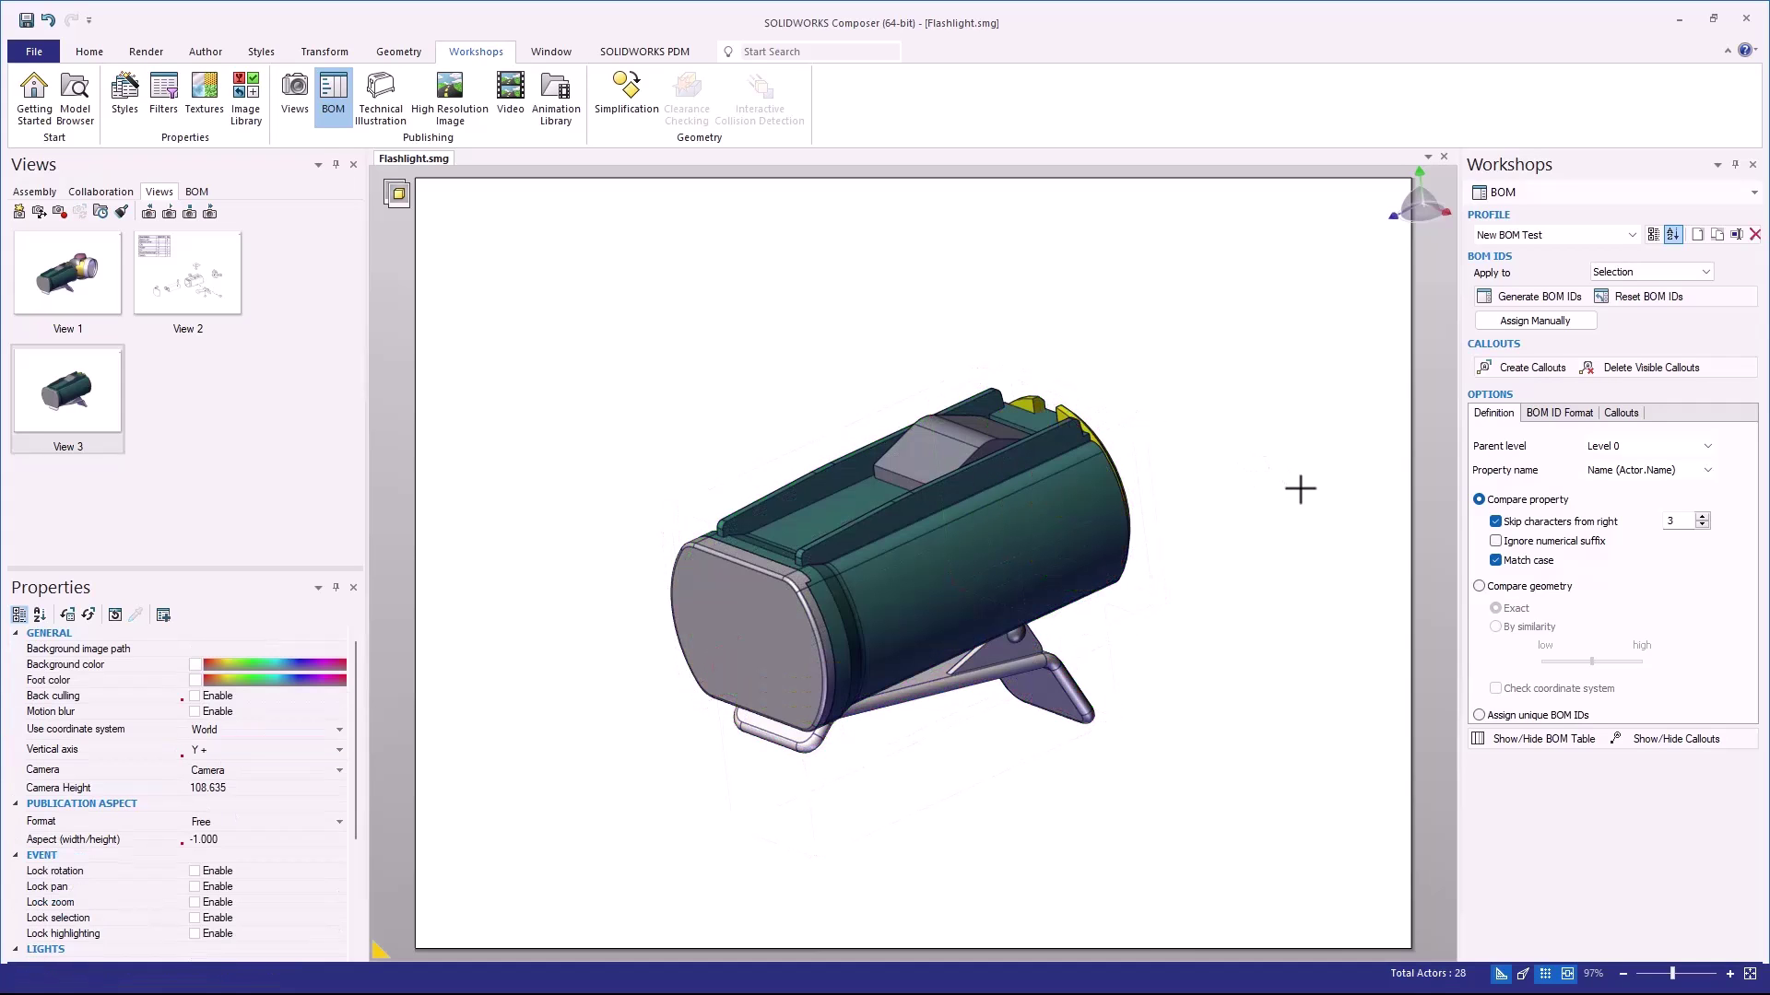
Show View 1 and select the Battery Cover, then the Clip stand
left_click(61, 286)
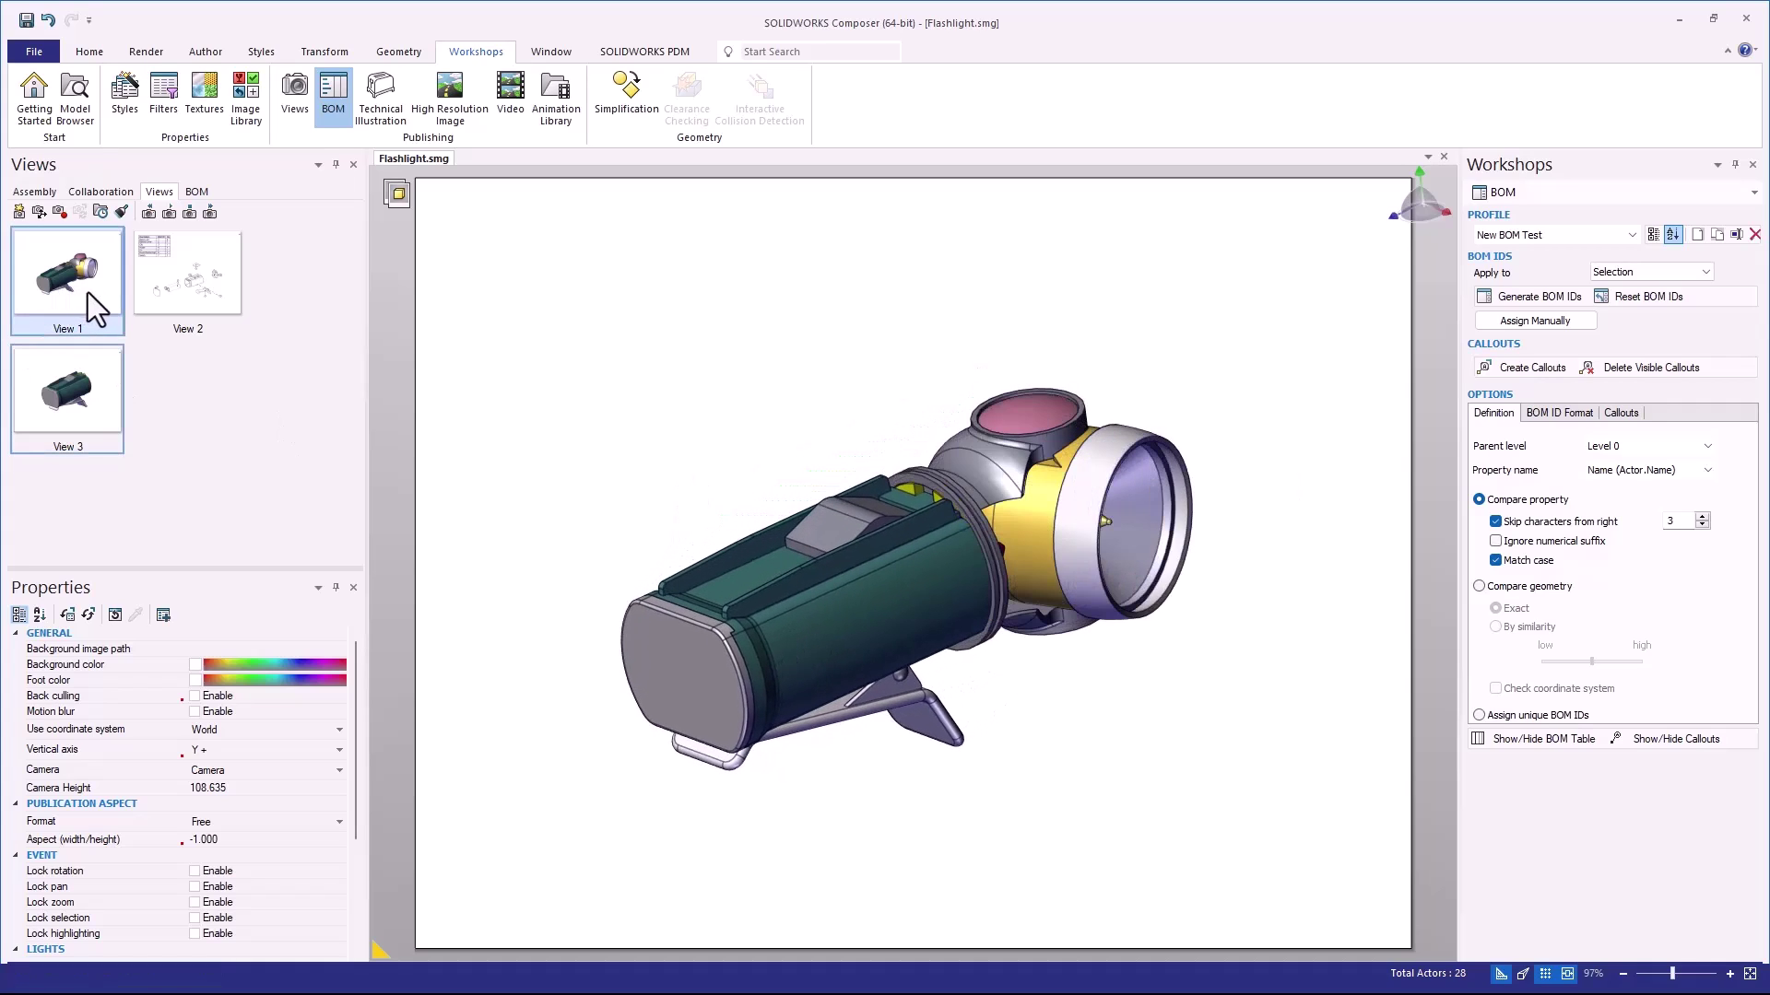
left_click(677, 671)
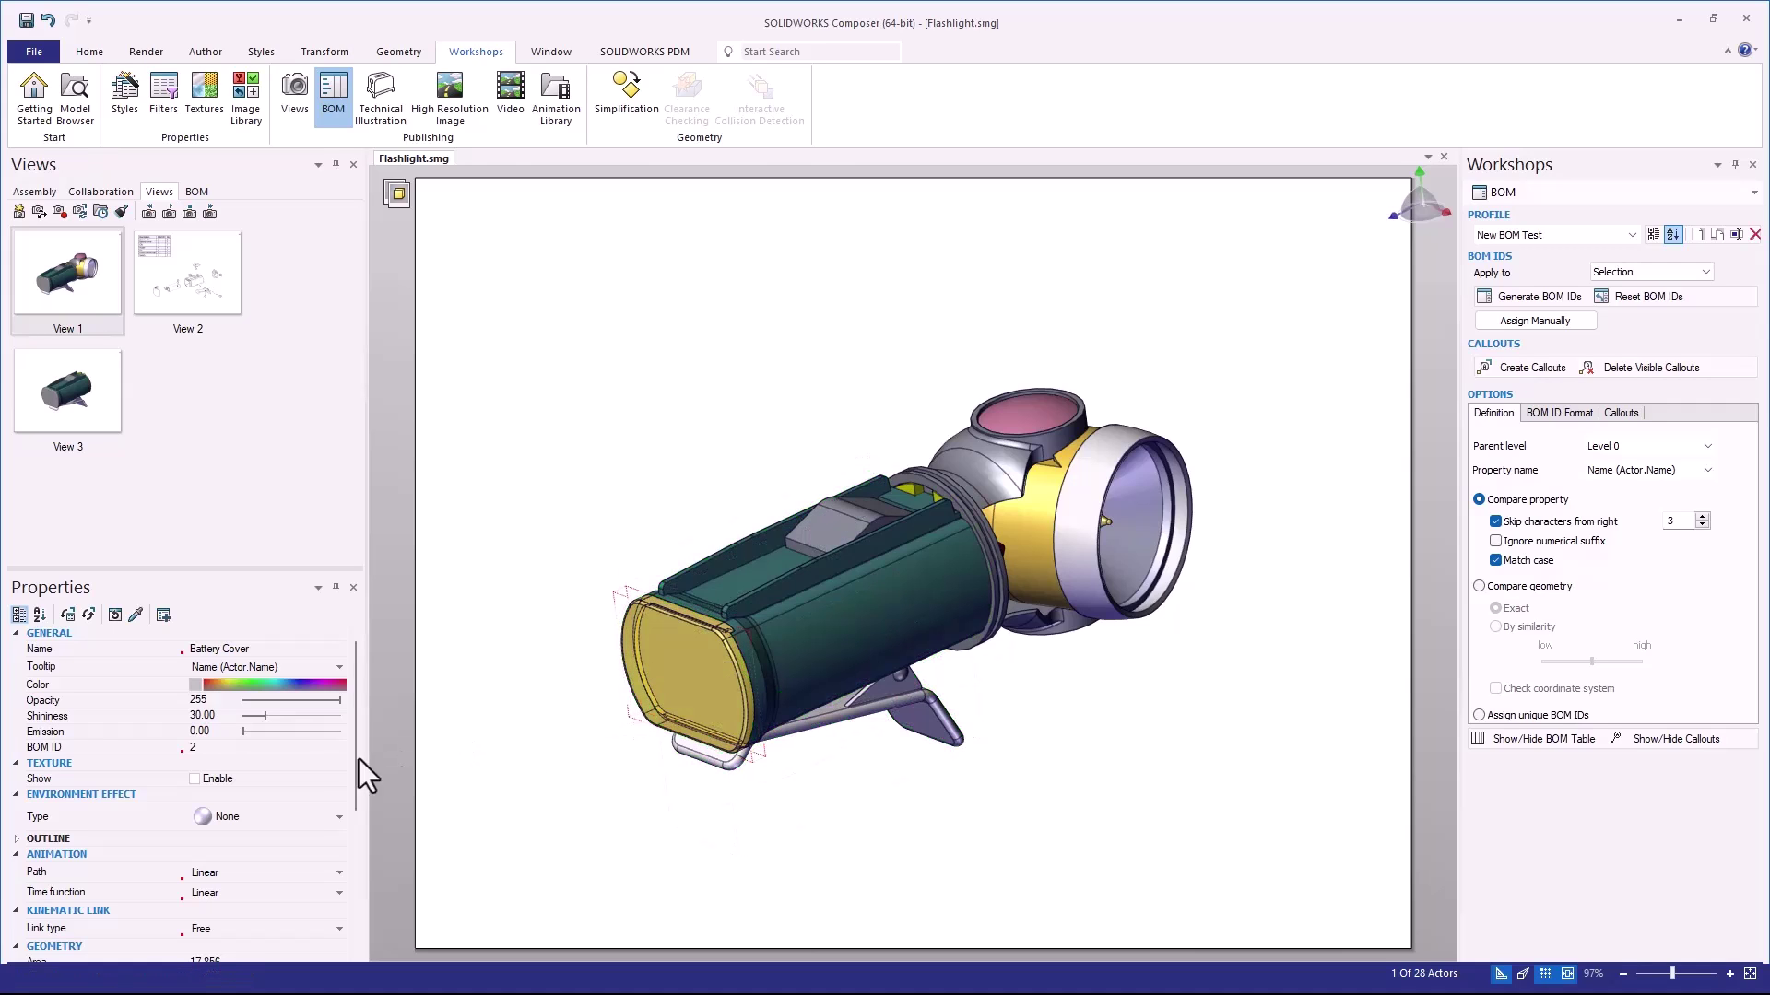
left_click(905, 710)
left_click(1122, 842)
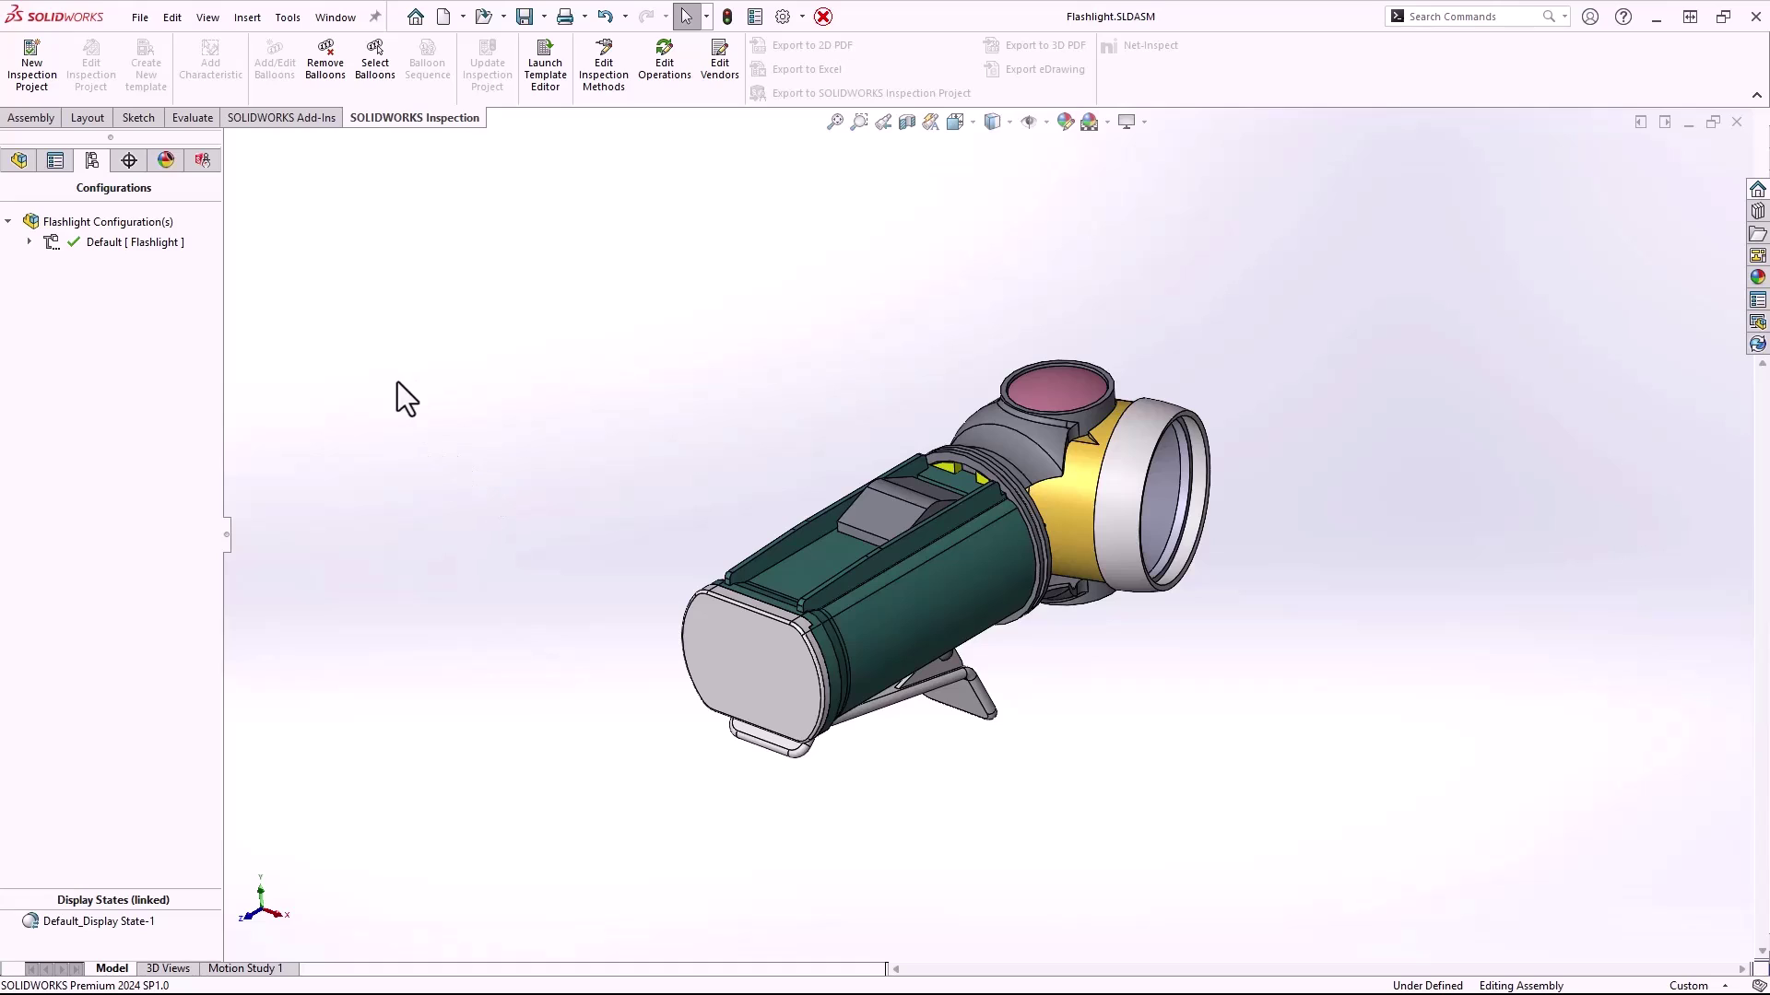
Insert an Indented bill of materials with Detailed numbering
left_click(247, 18)
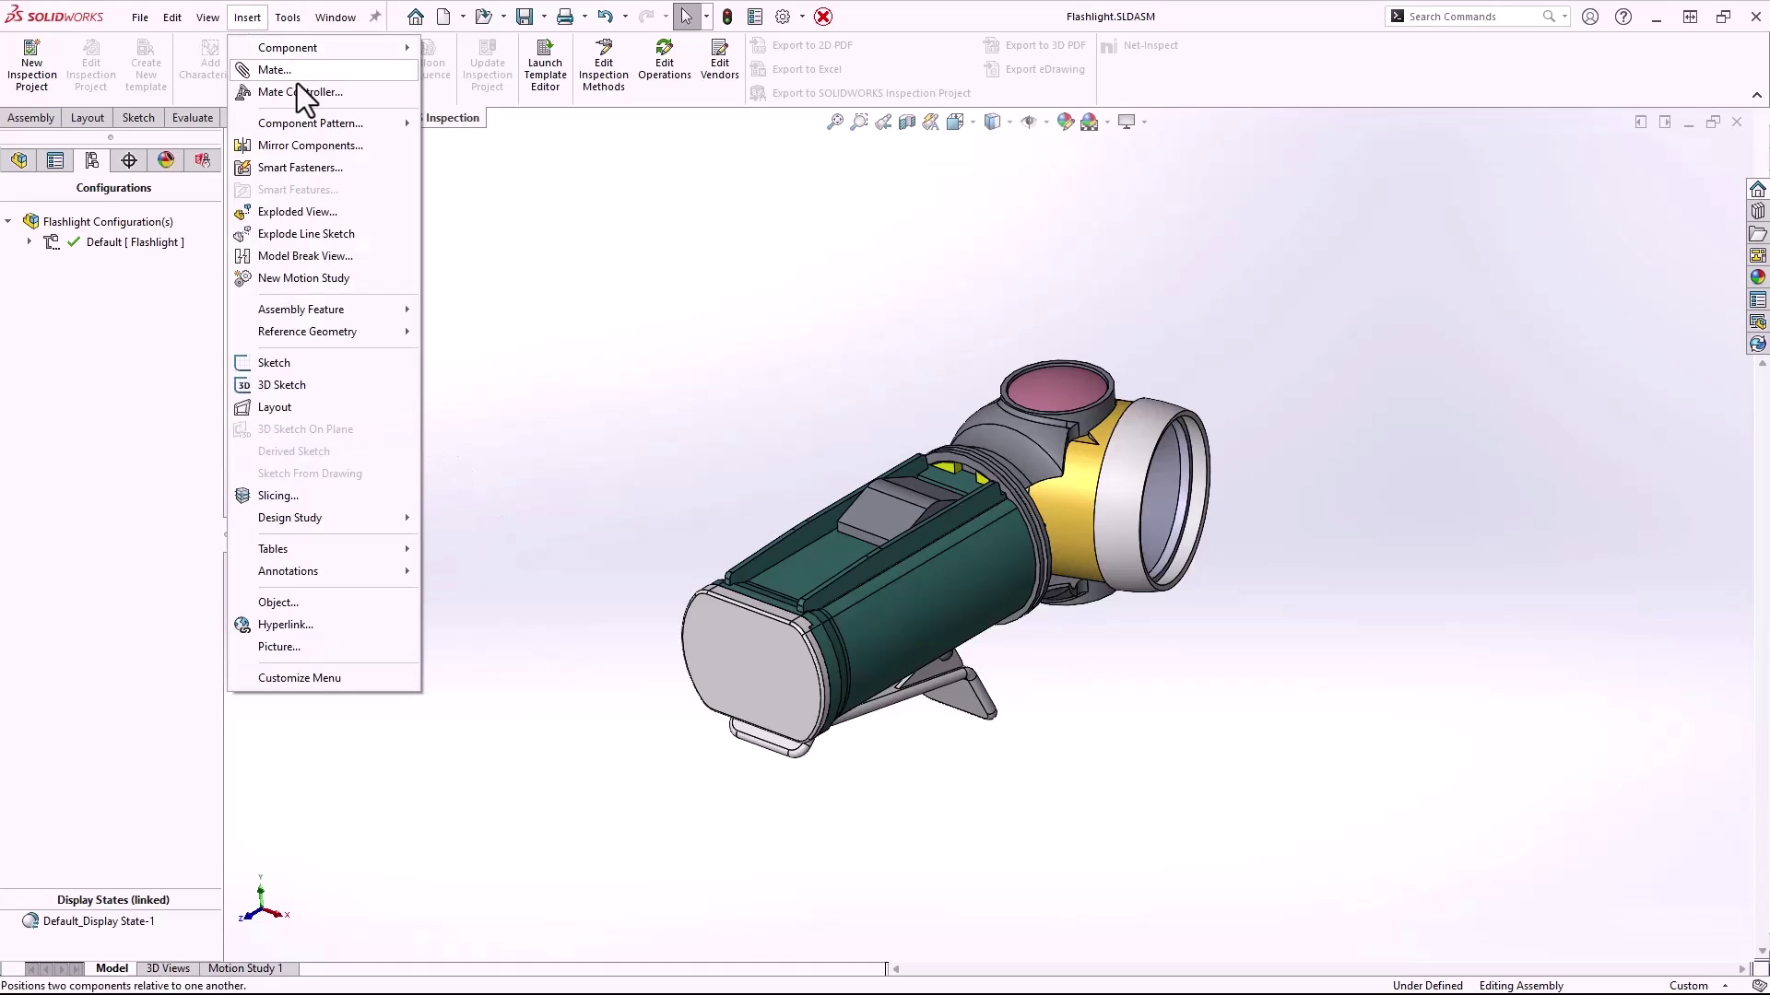
mouse_move(403, 555)
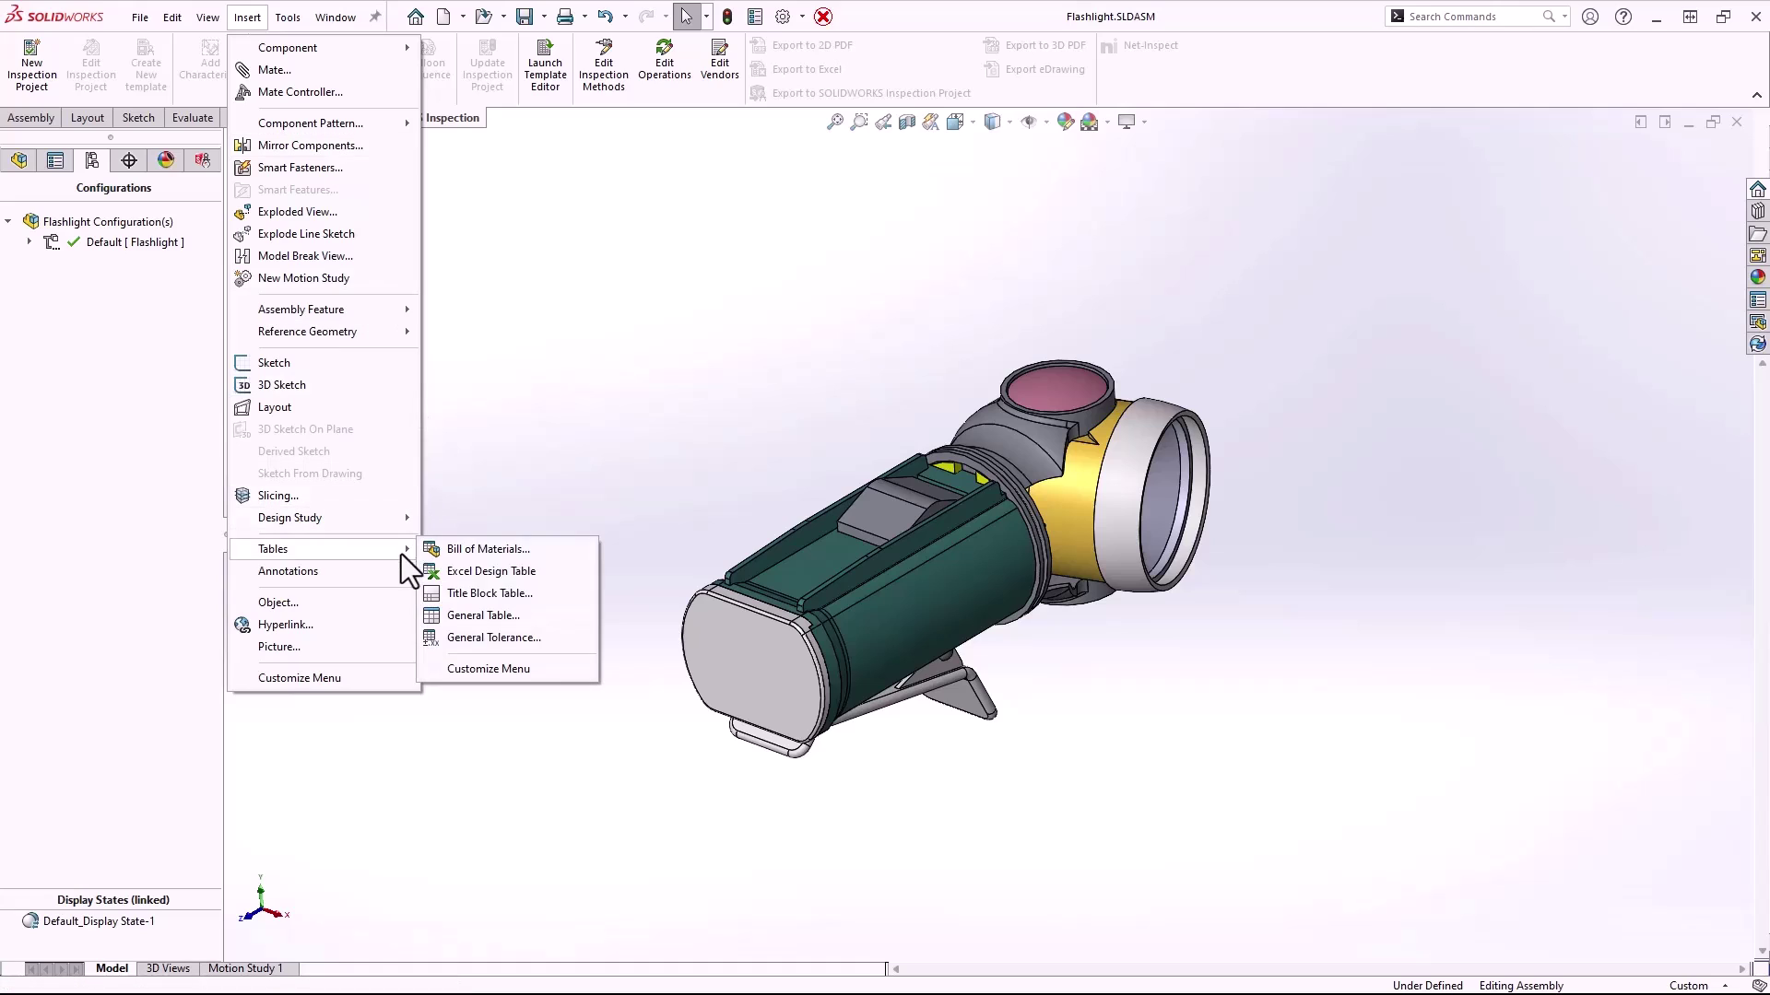
left_click(550, 551)
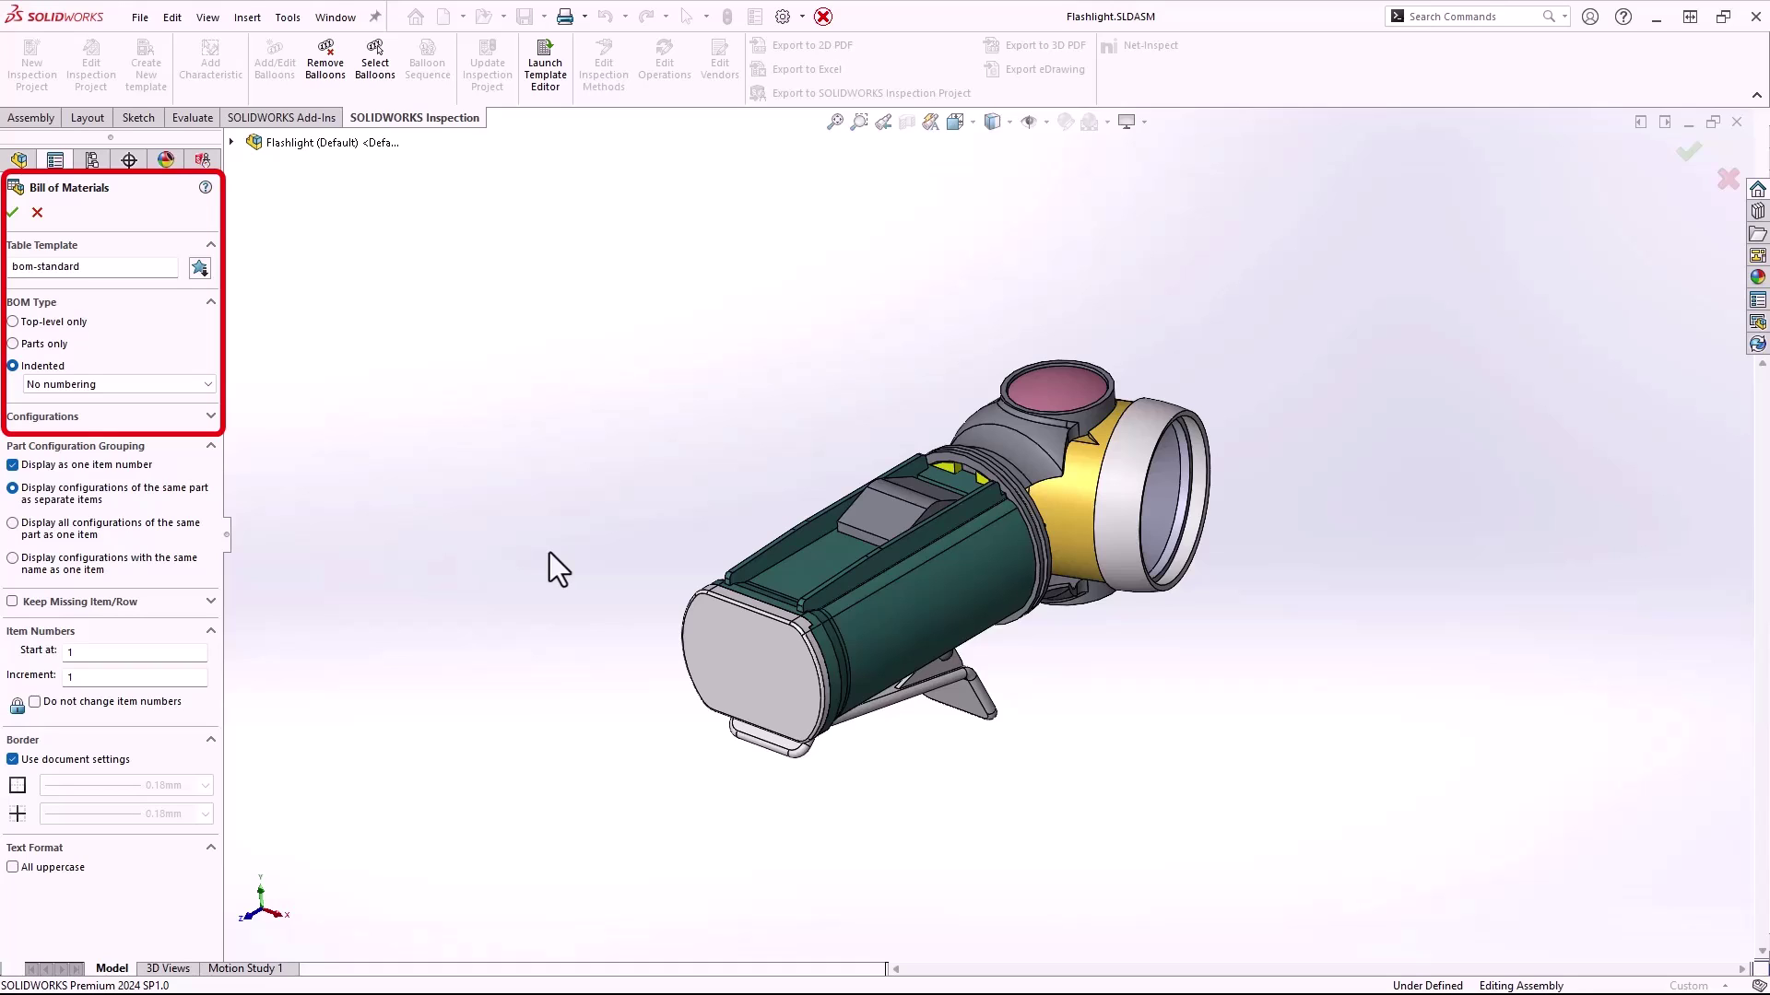
left_click(173, 384)
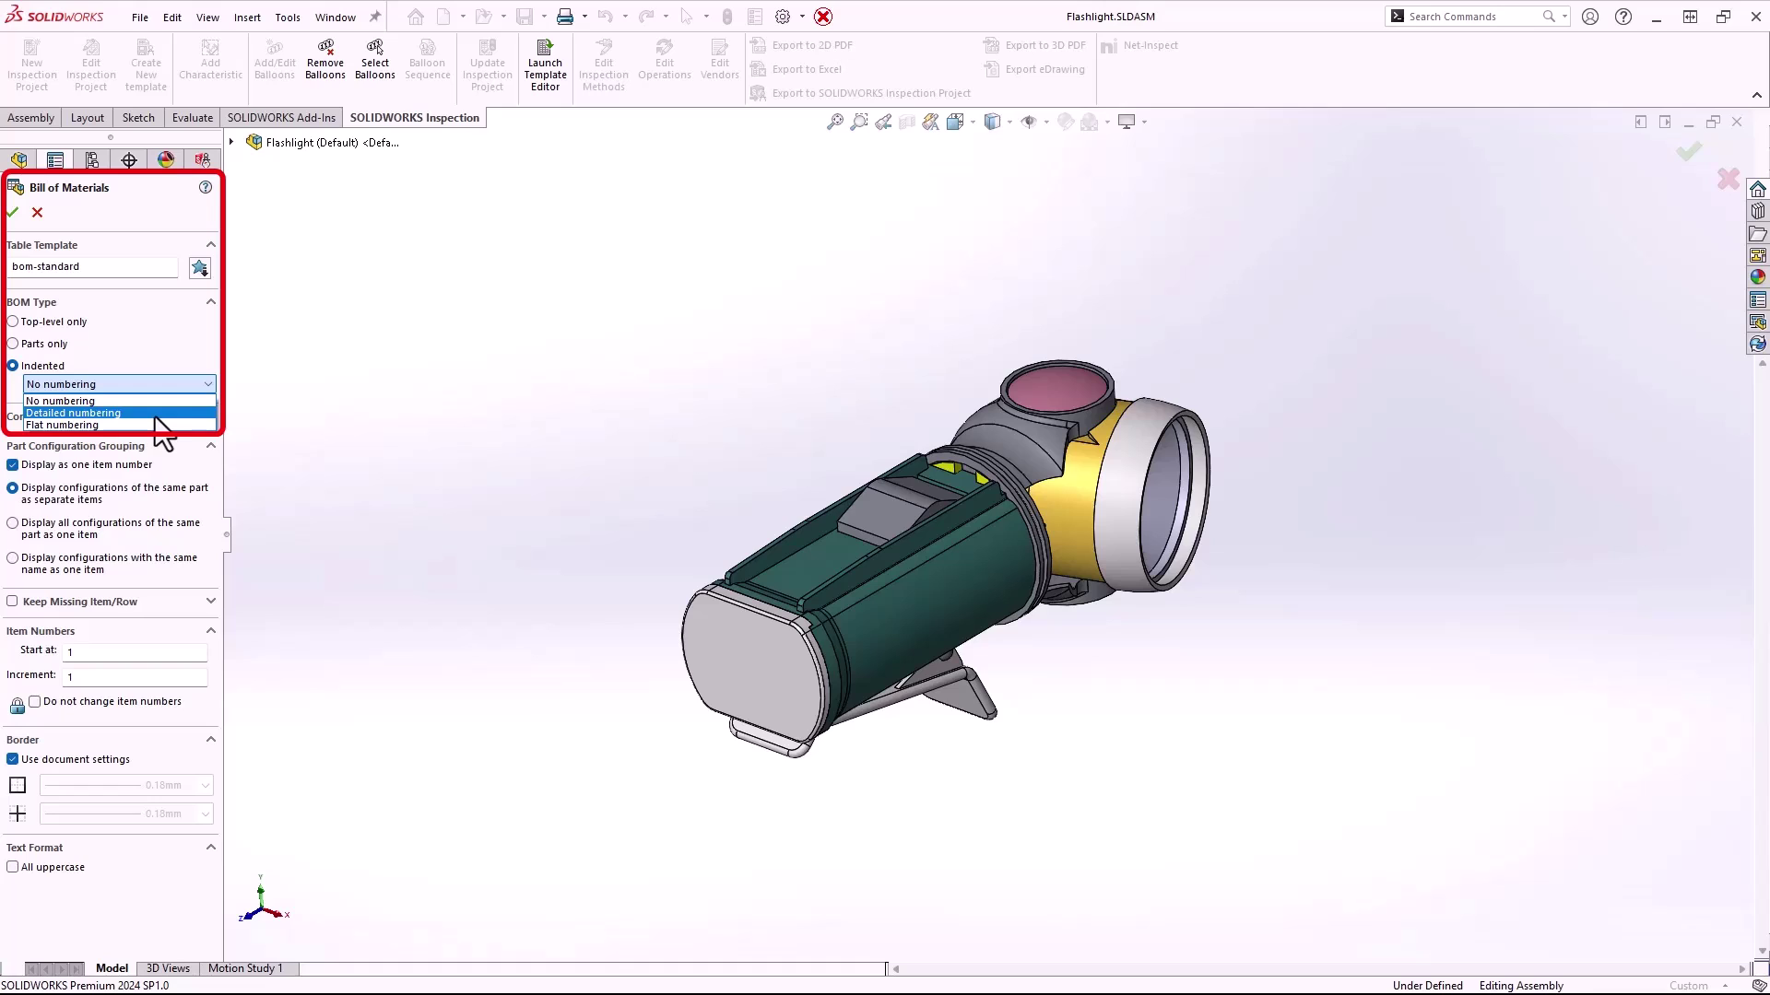
left_click(156, 417)
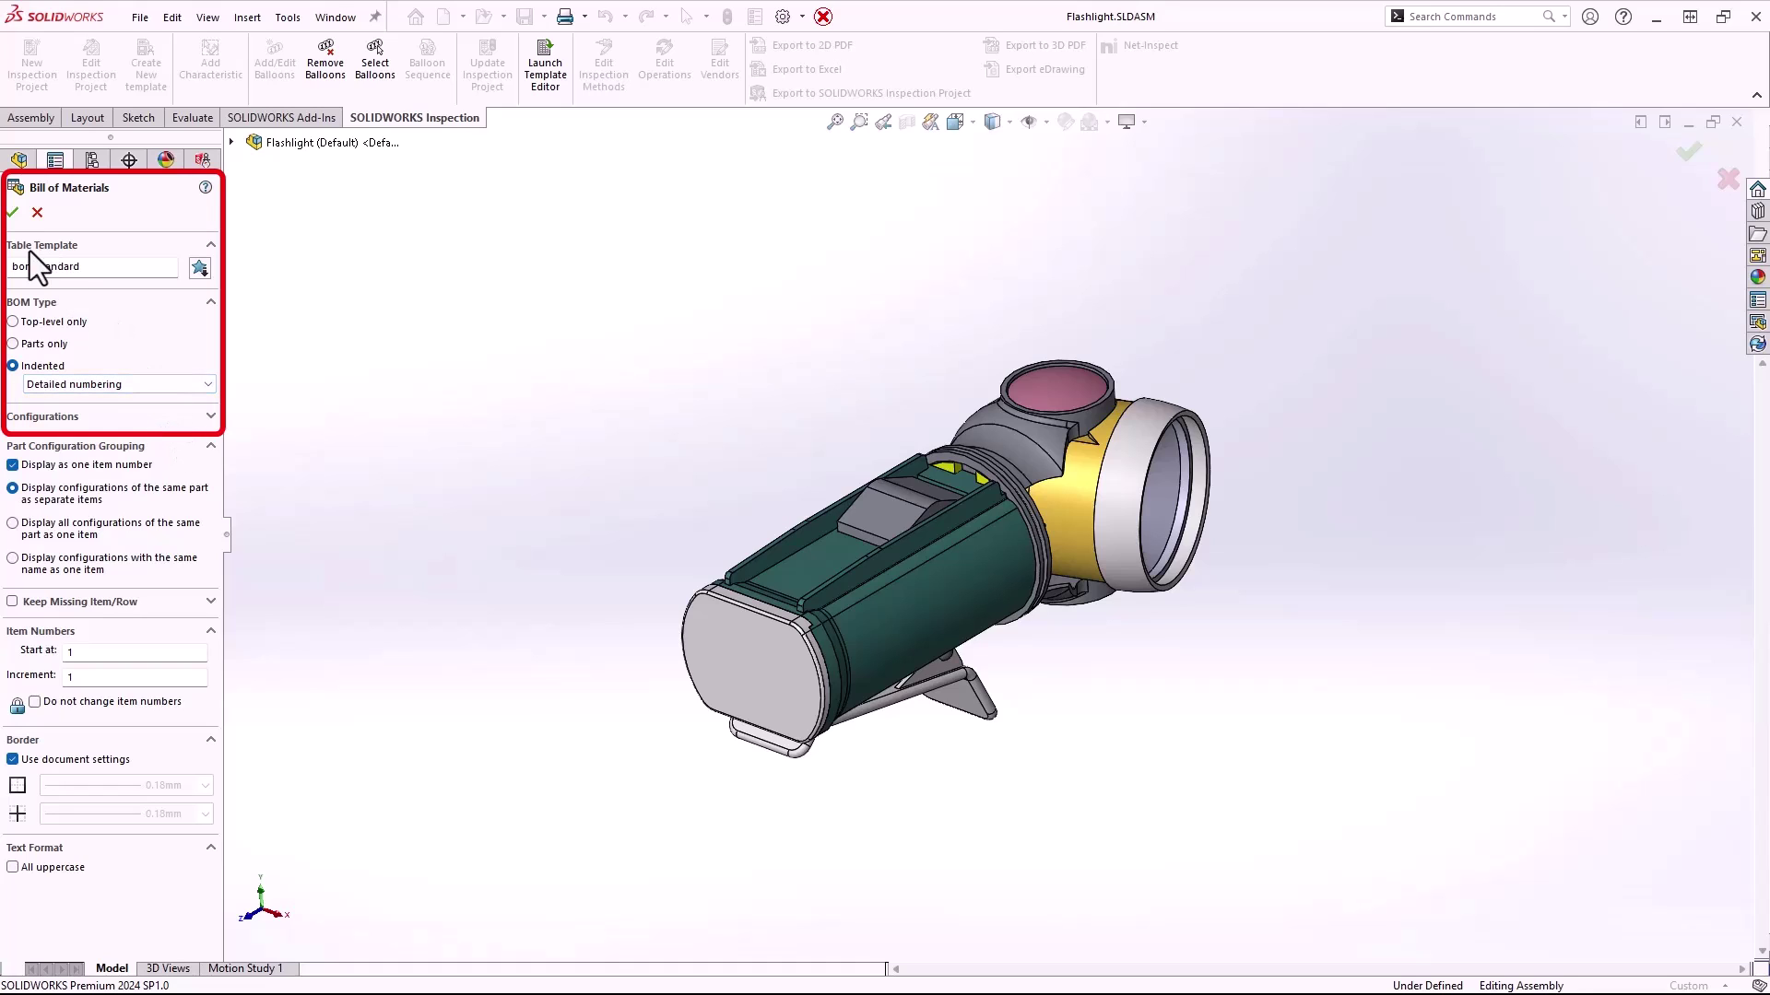
left_click(12, 212)
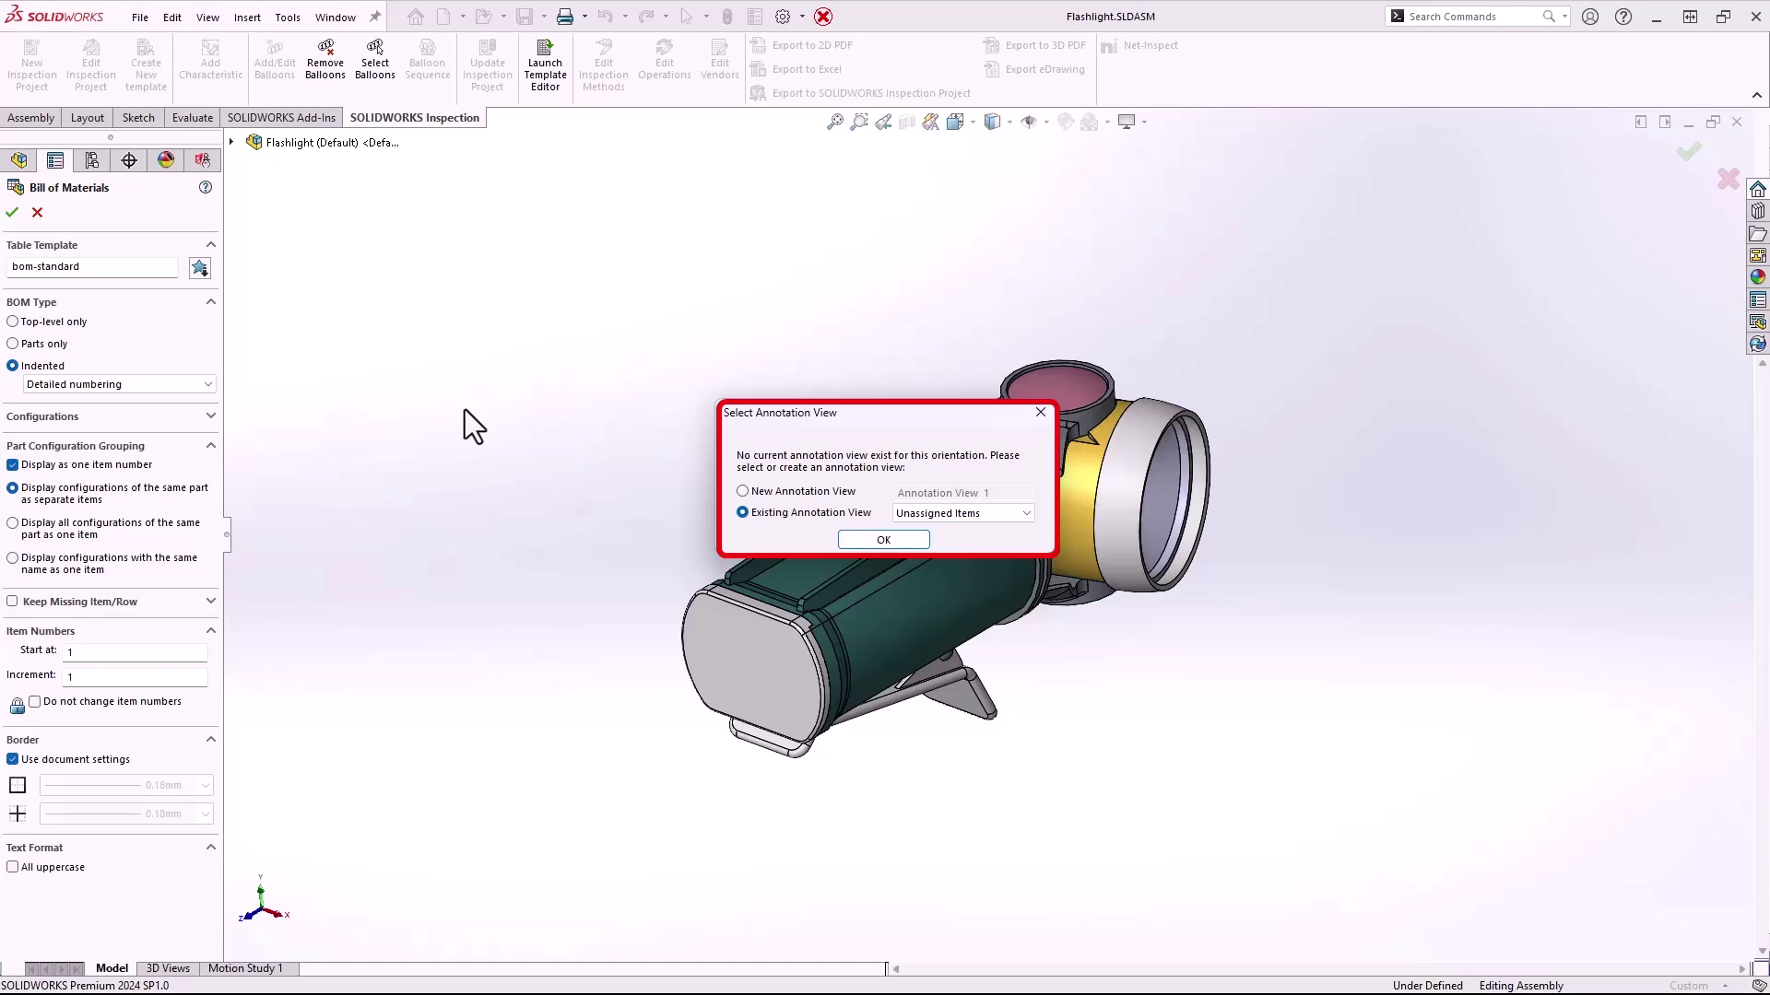
Assign the BOM to the Notes Area annotation view and place it left of the model
left_click(960, 517)
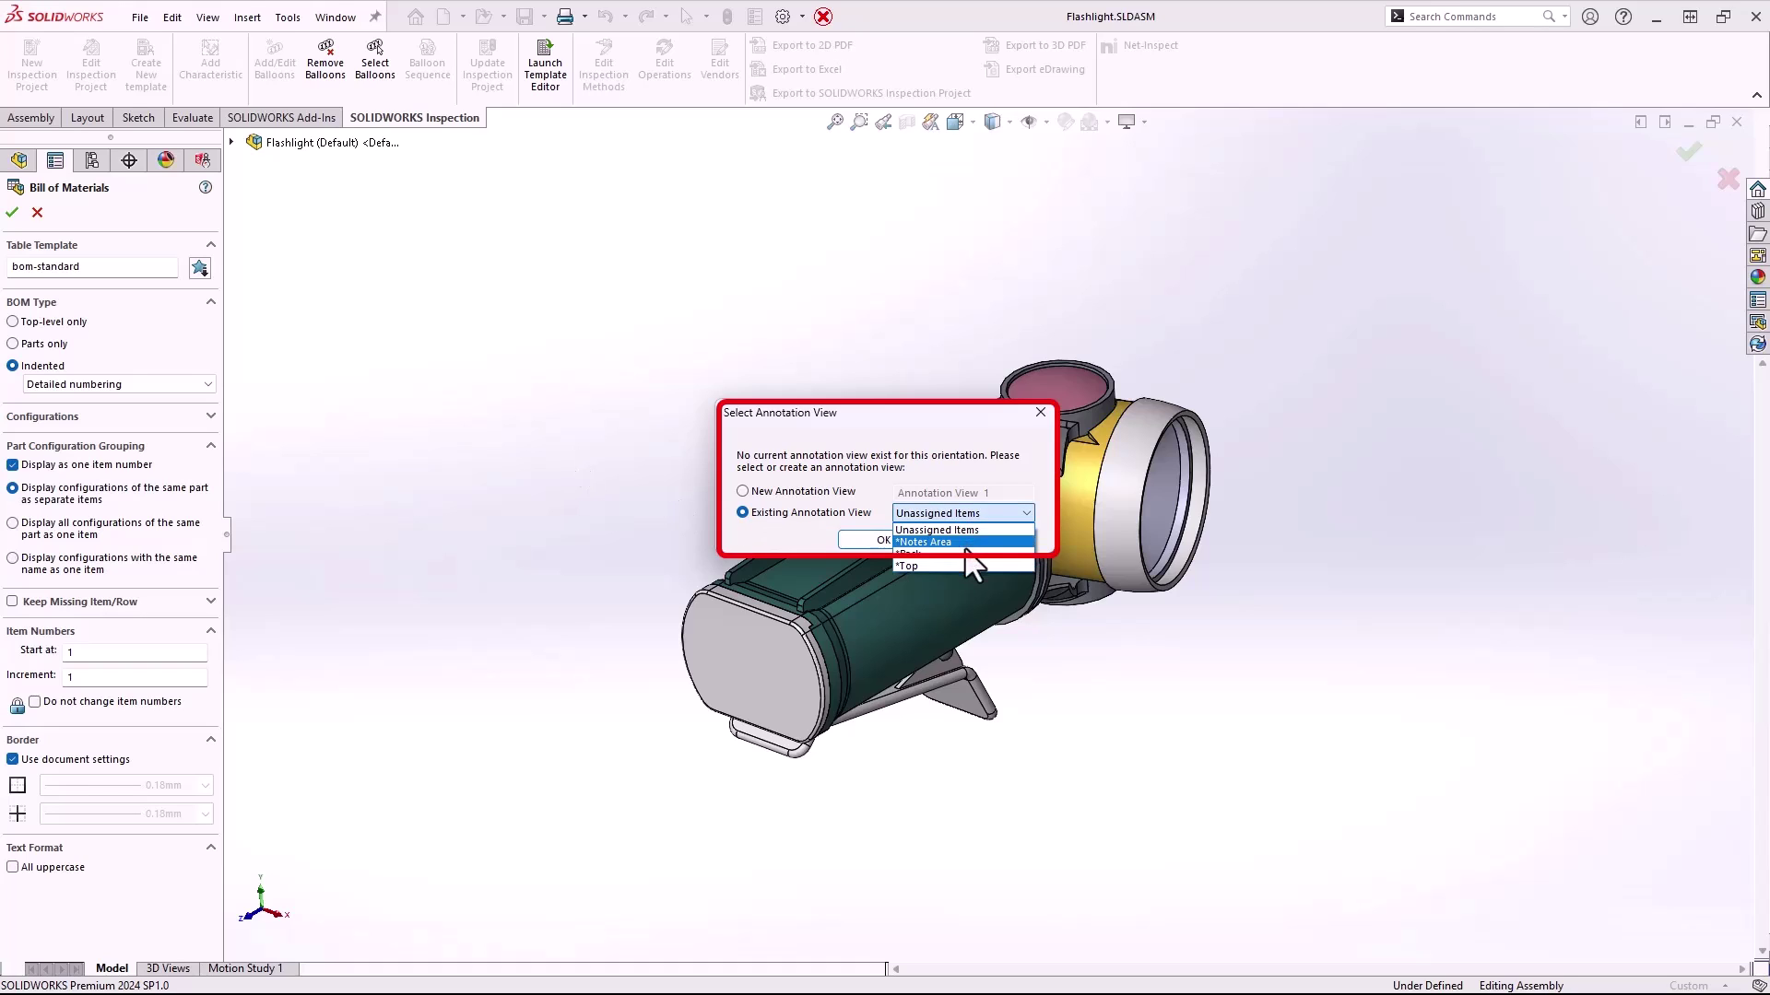
left_click(965, 550)
left_click(883, 539)
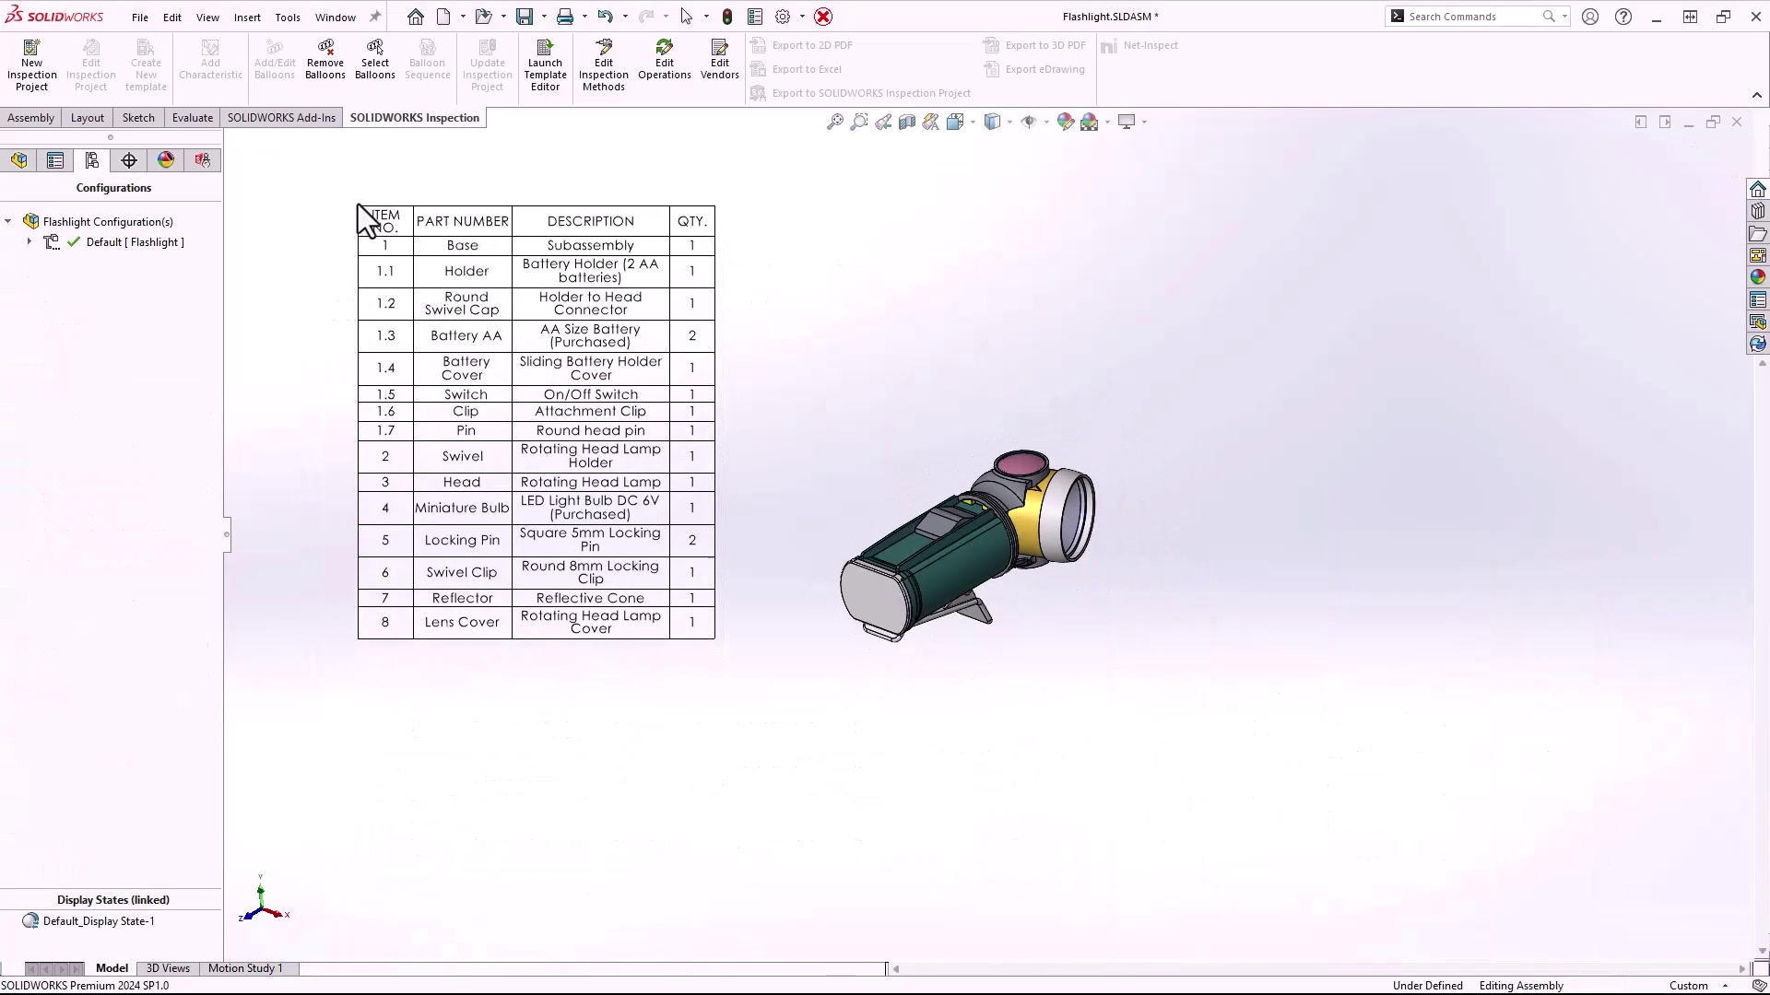
left_click(351, 203)
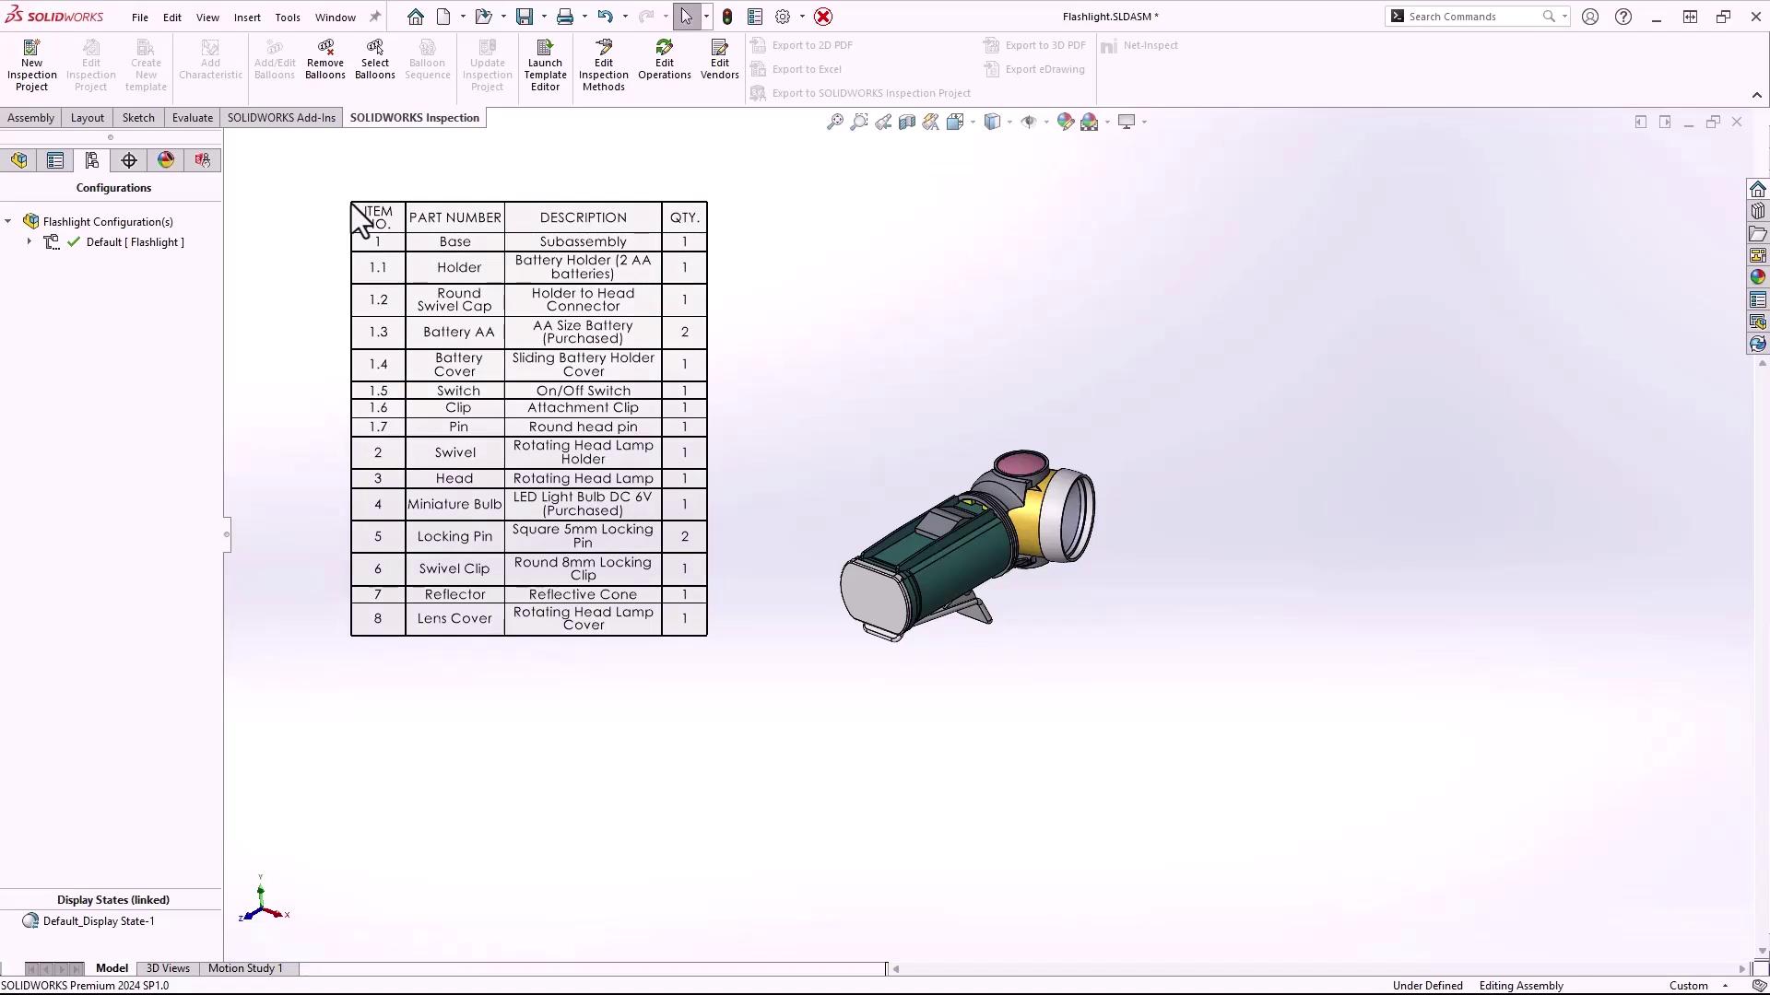
left_click(22, 160)
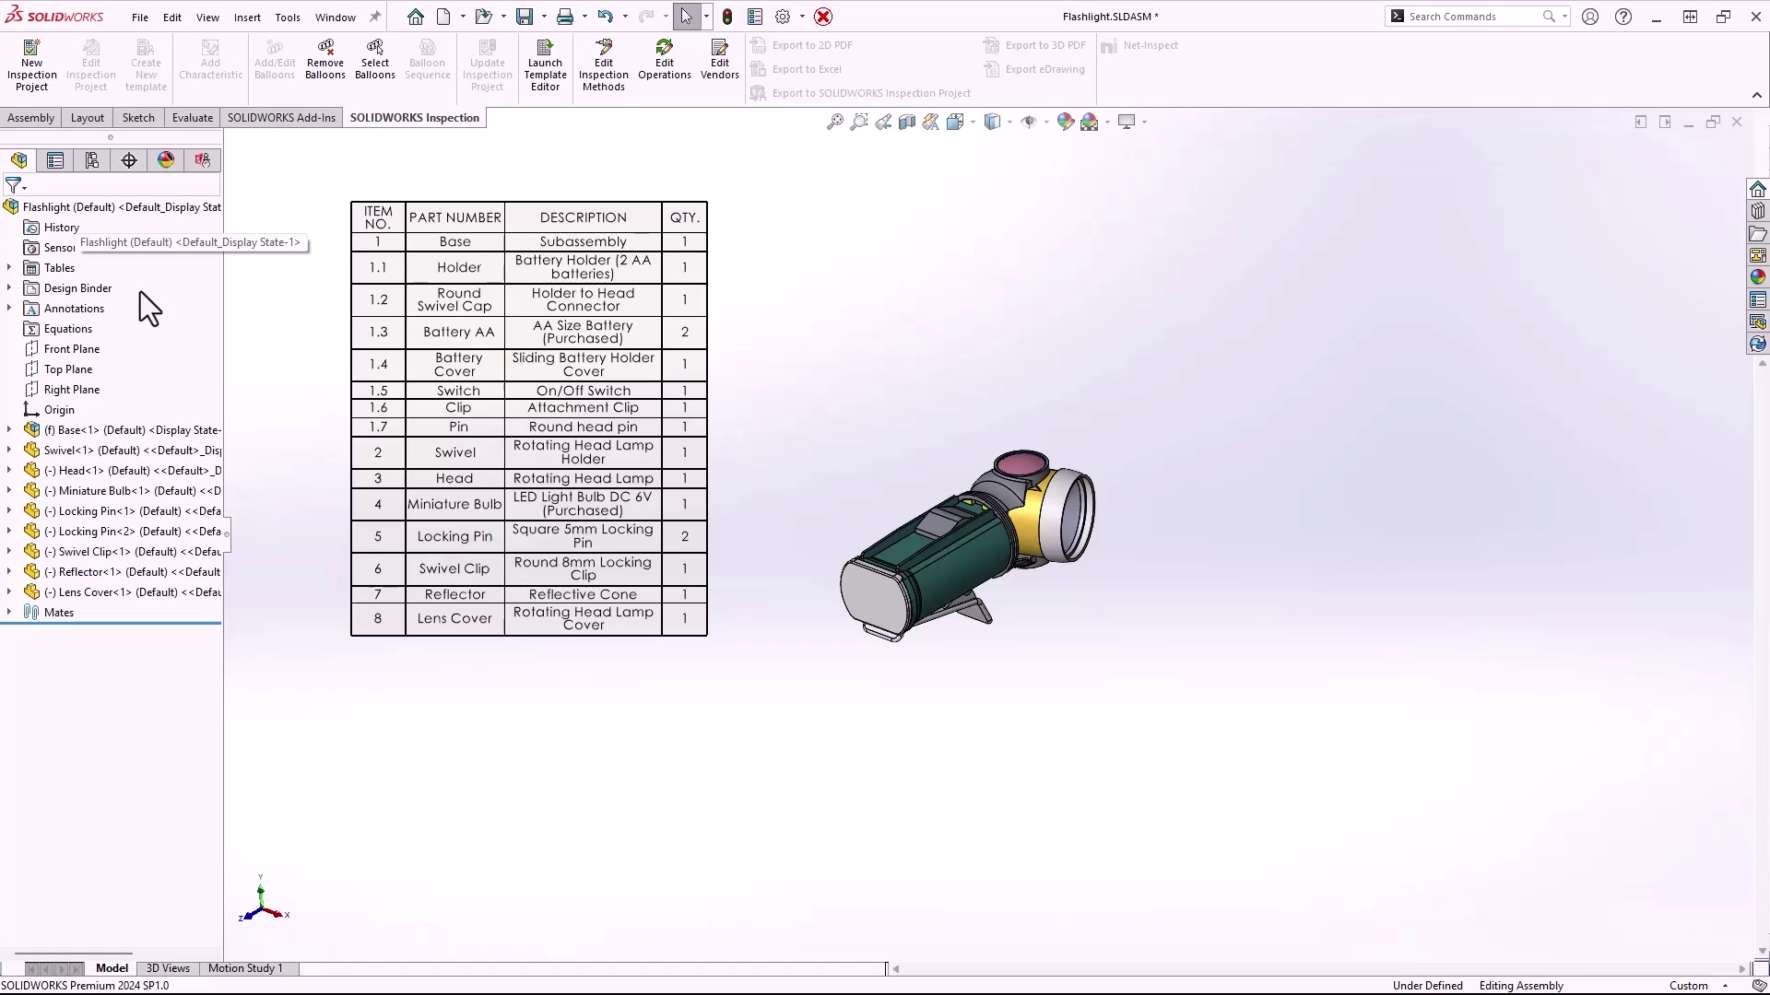
Hide the *Notes Area annotation view under Annotations and save Flashlight.SLDASM
left_click(9, 309)
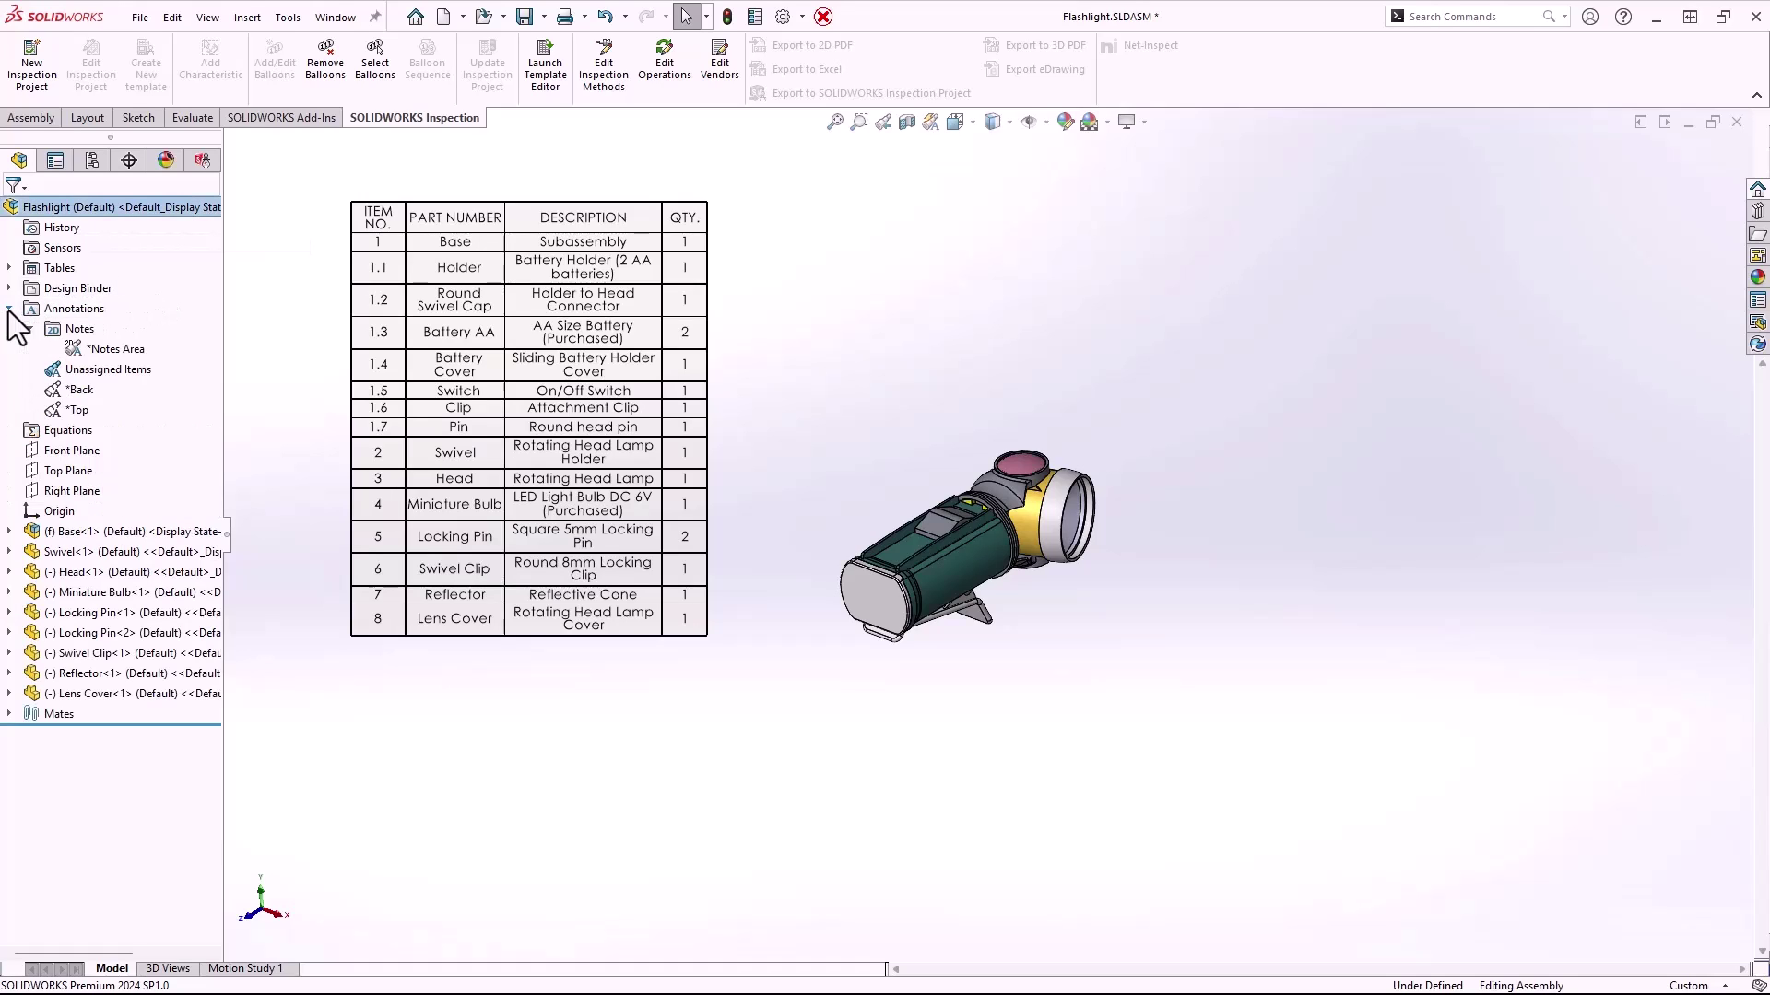
right_click(127, 354)
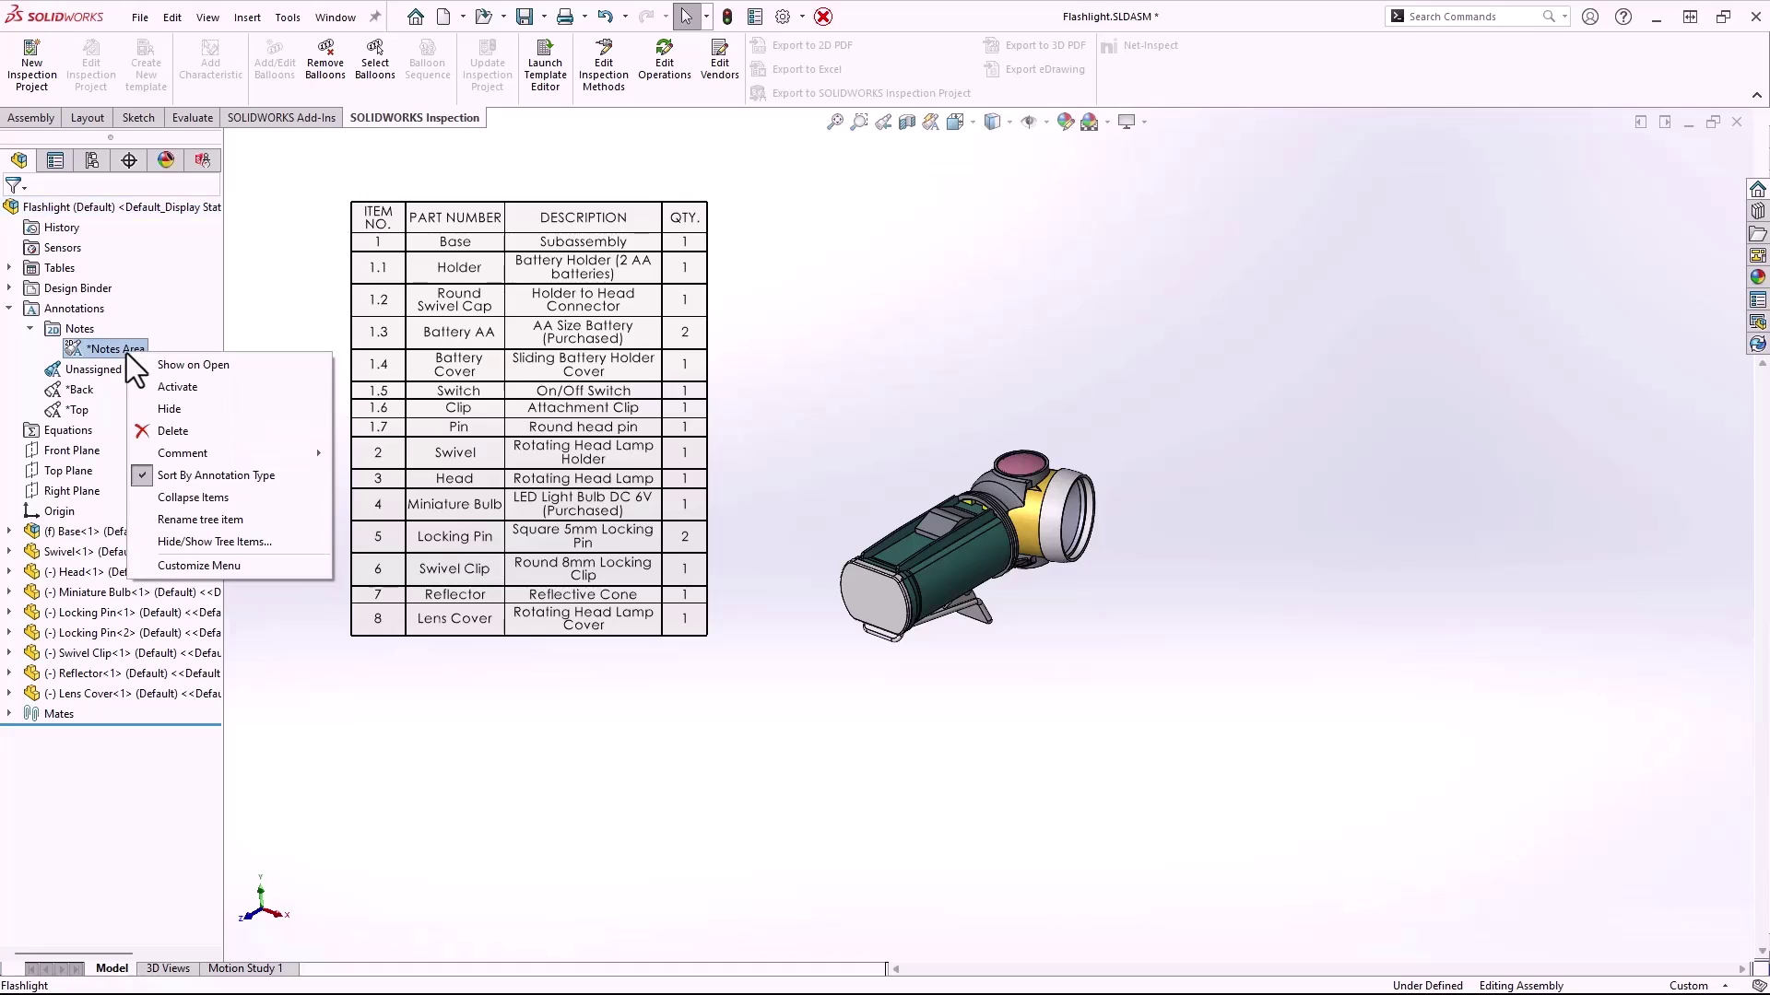
left_click(203, 408)
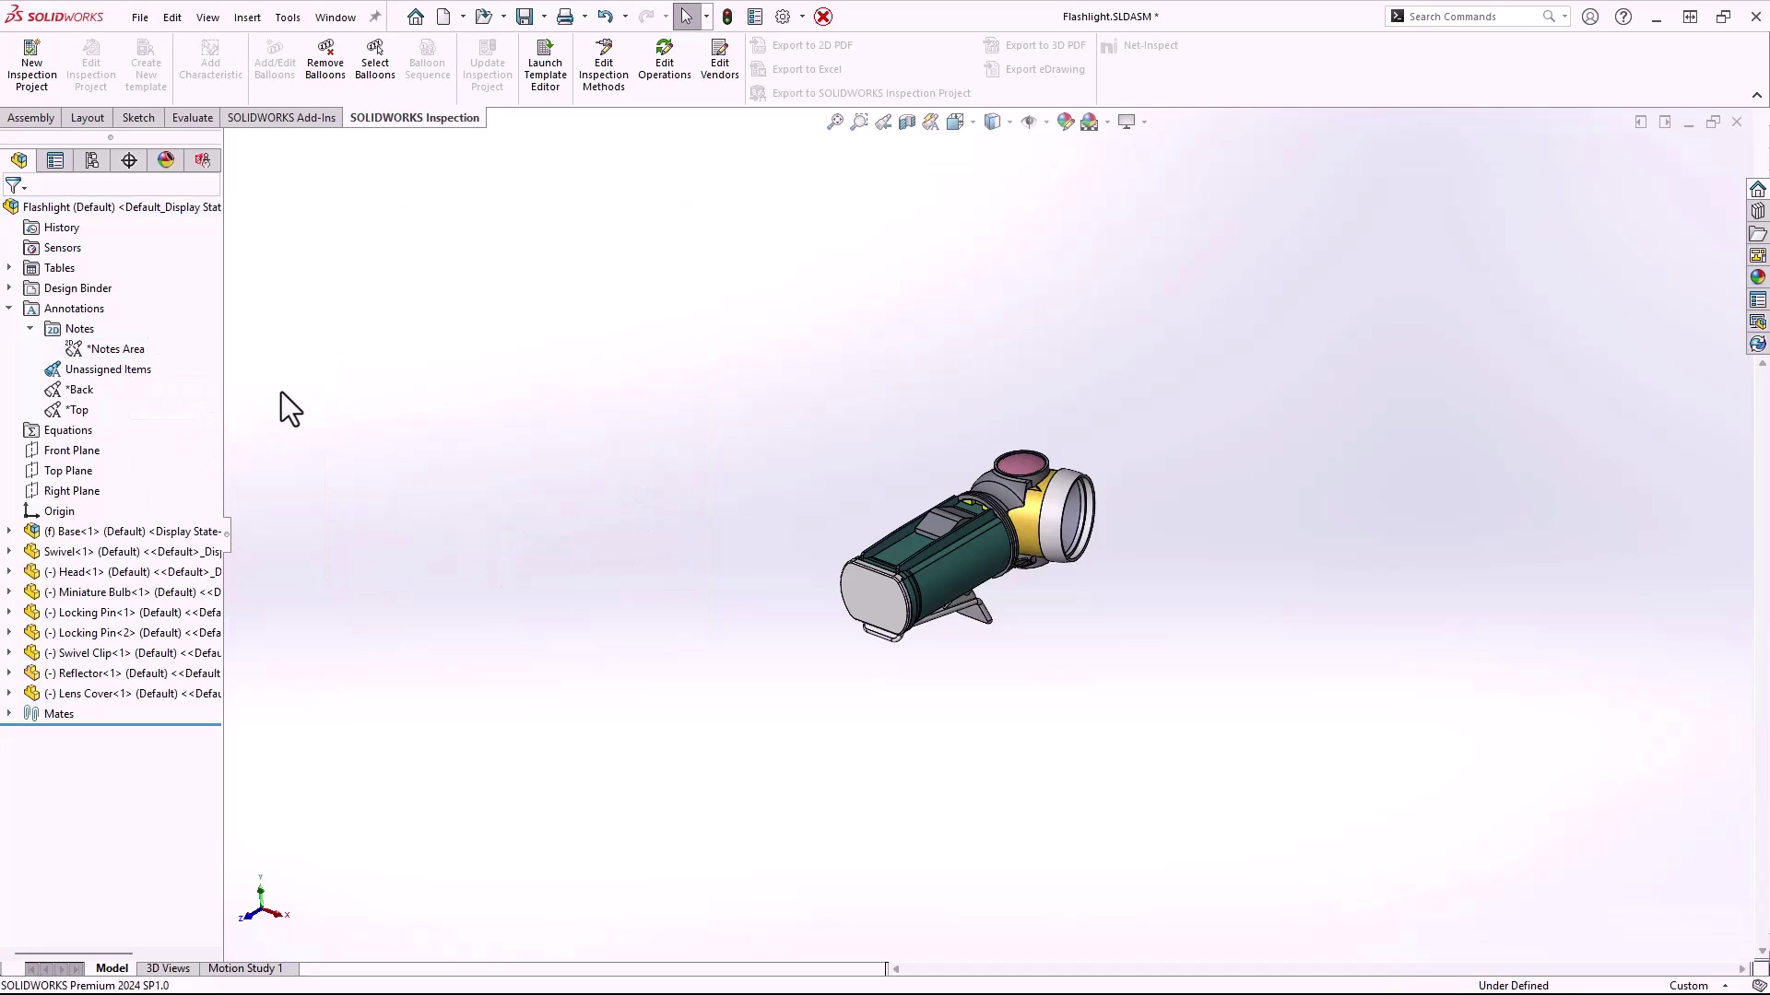
left_click(522, 17)
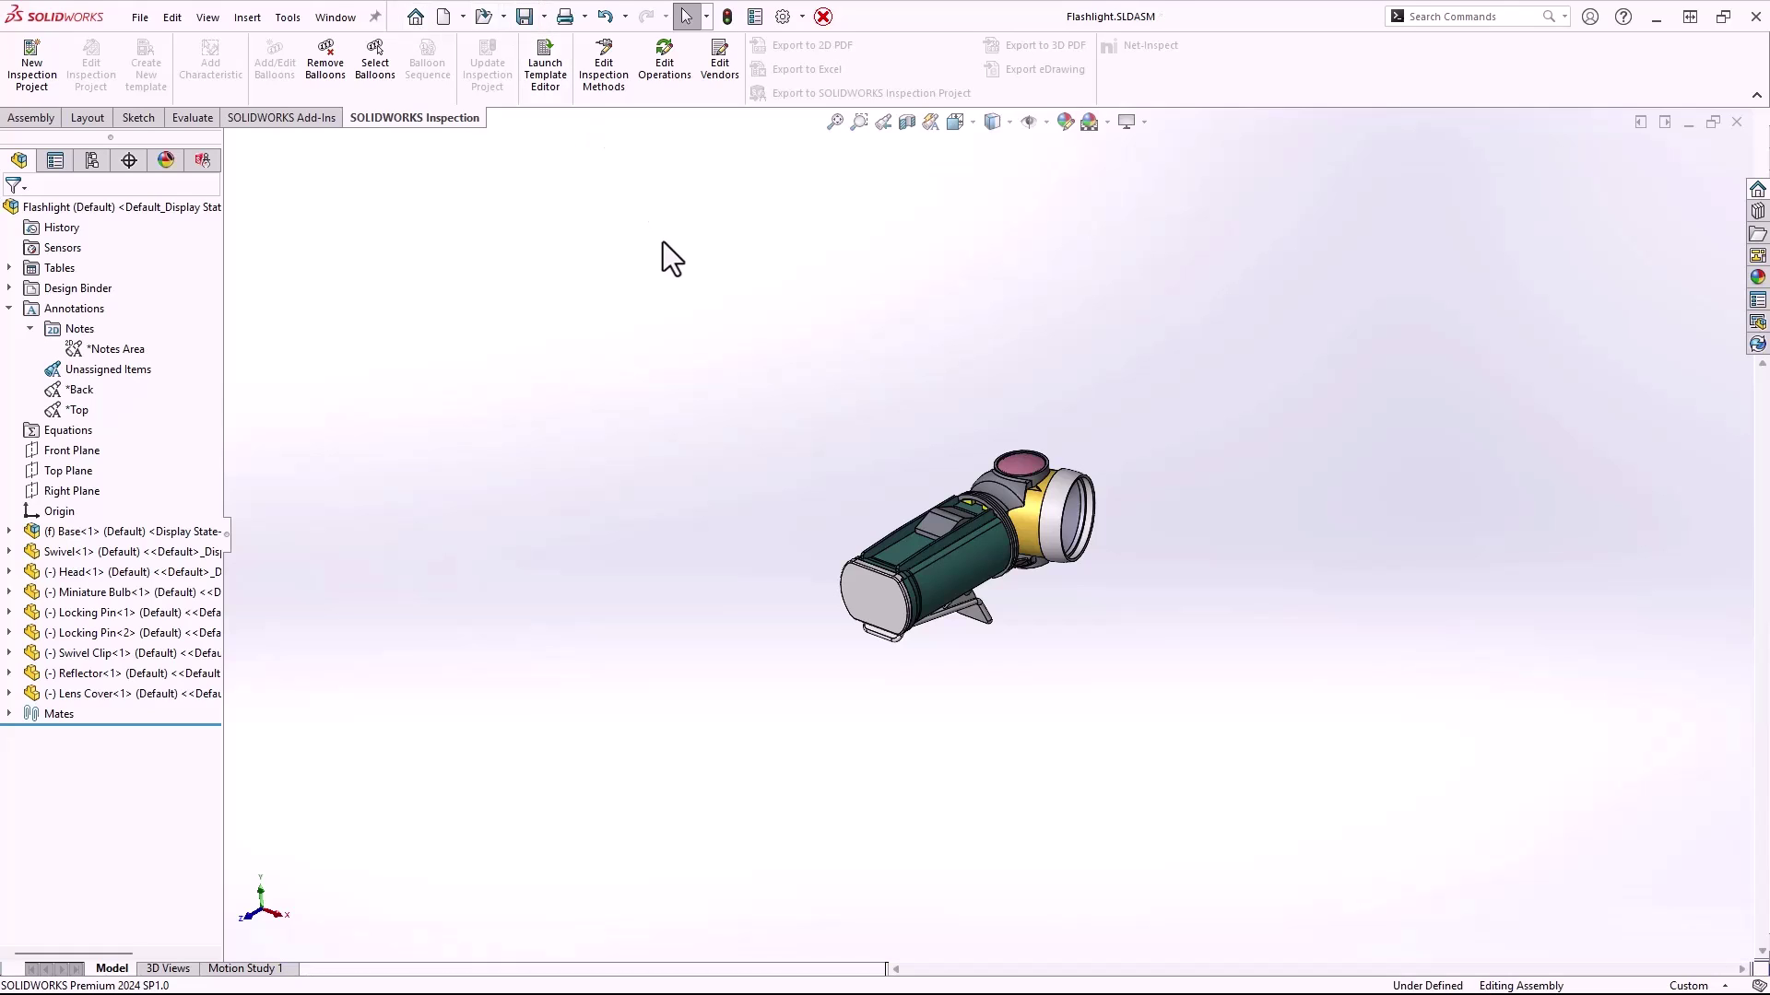
Set Save As type to SOLIDWORKS Composer (*.smg), then cancel without saving
left_click(545, 16)
left_click(562, 63)
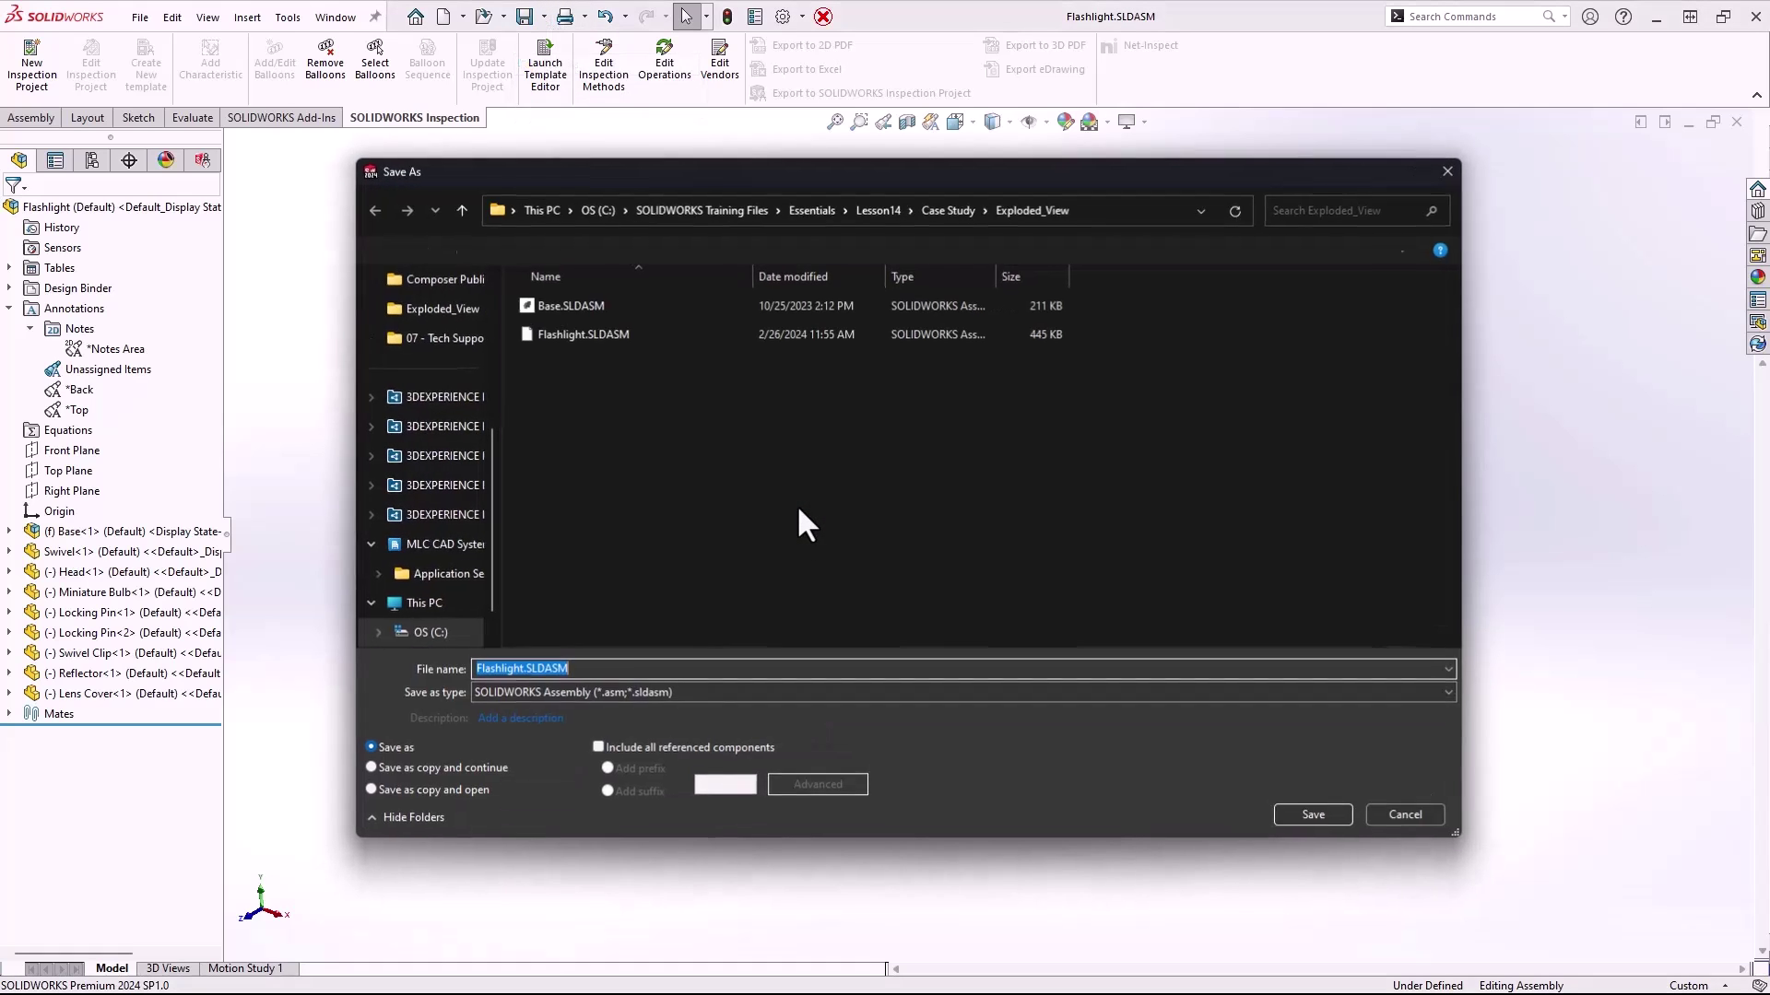
left_click(700, 692)
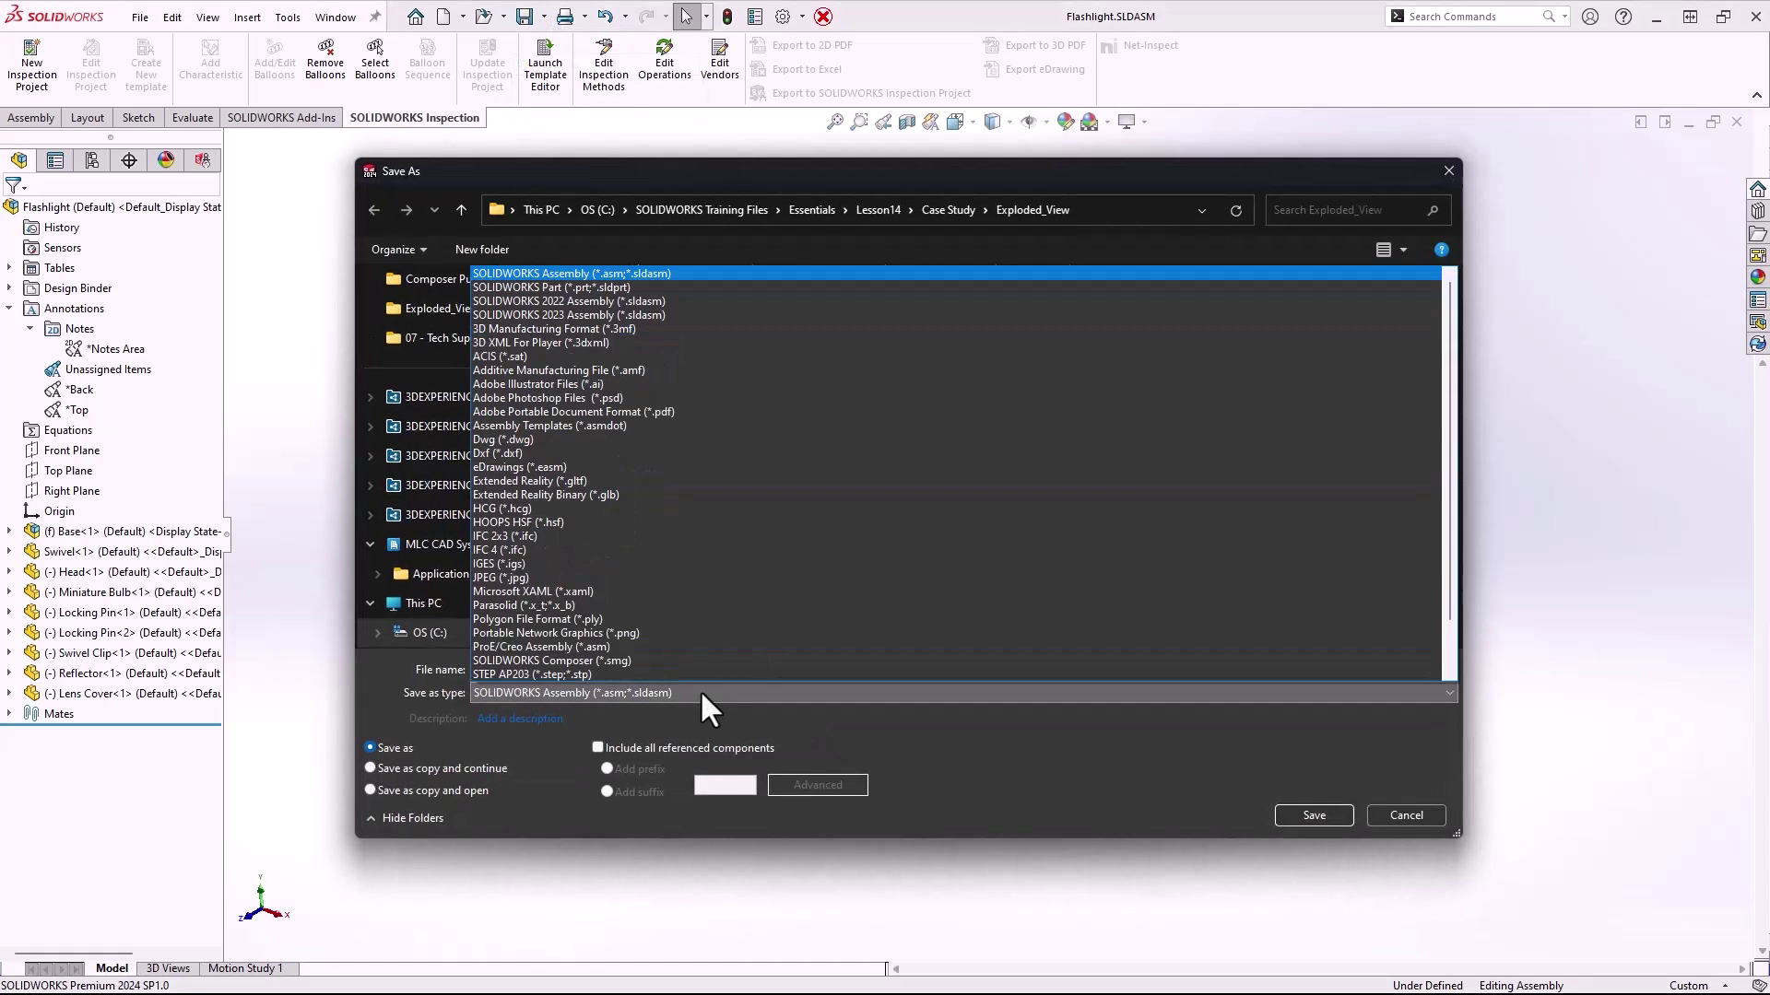
left_click(629, 660)
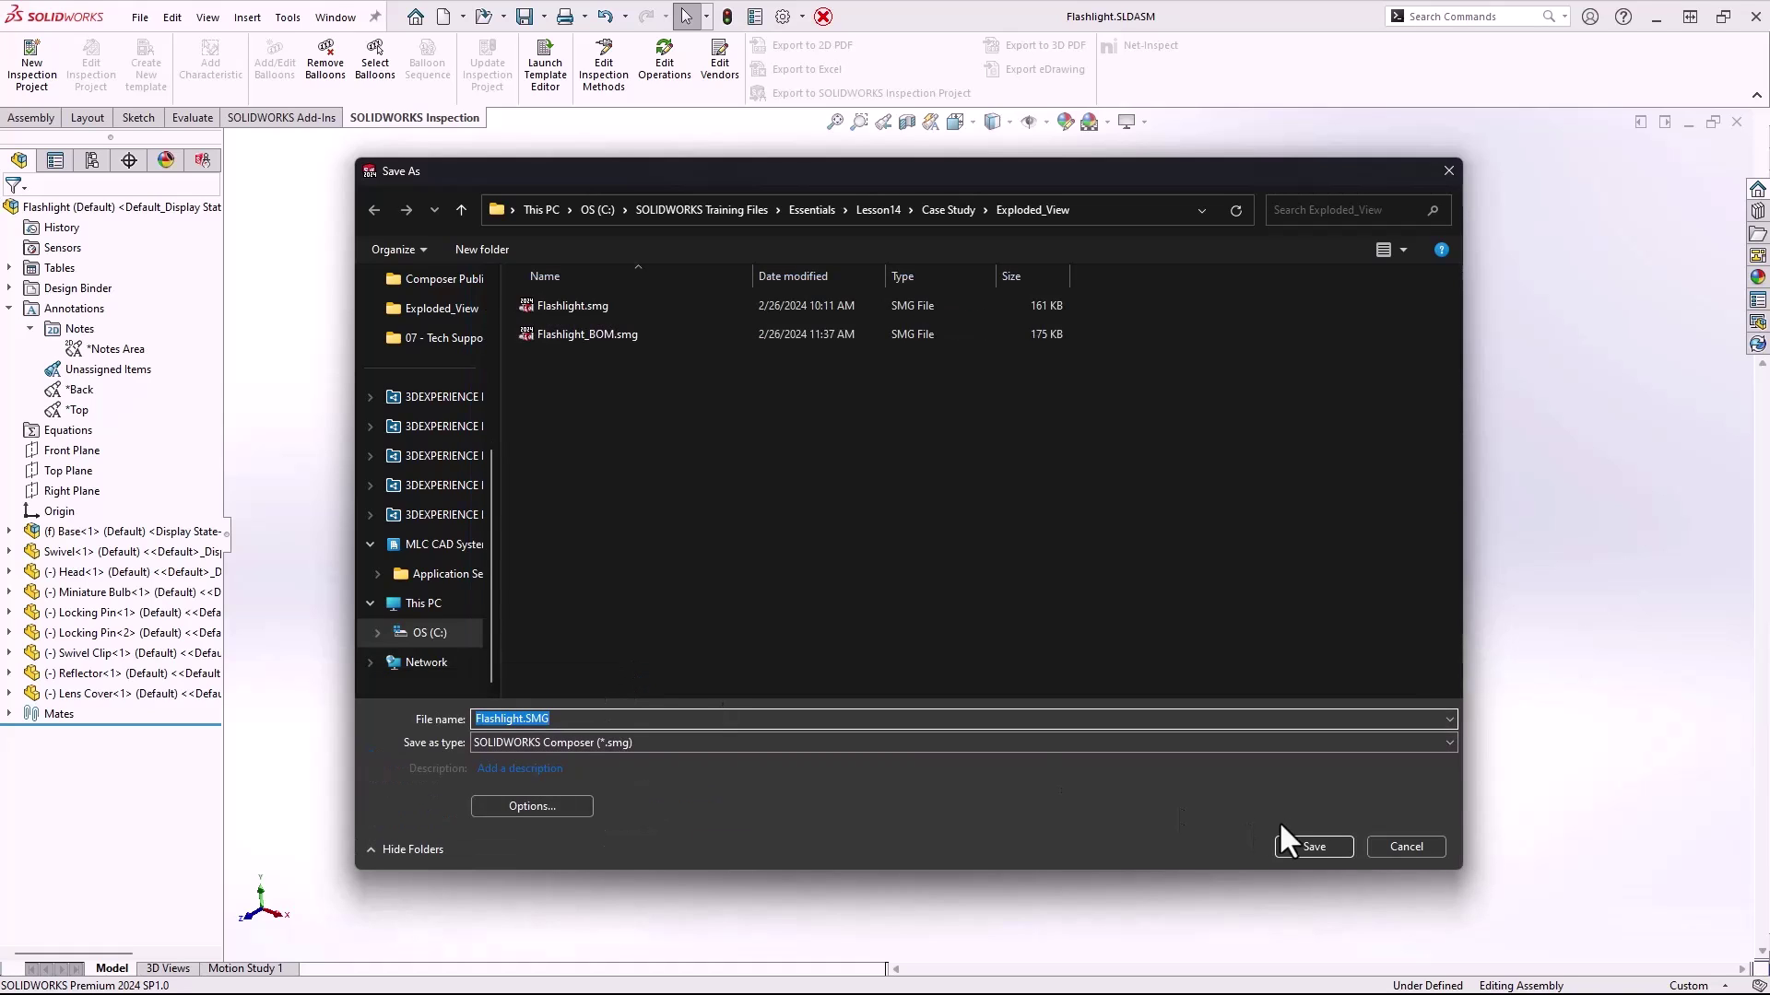
left_click(1418, 851)
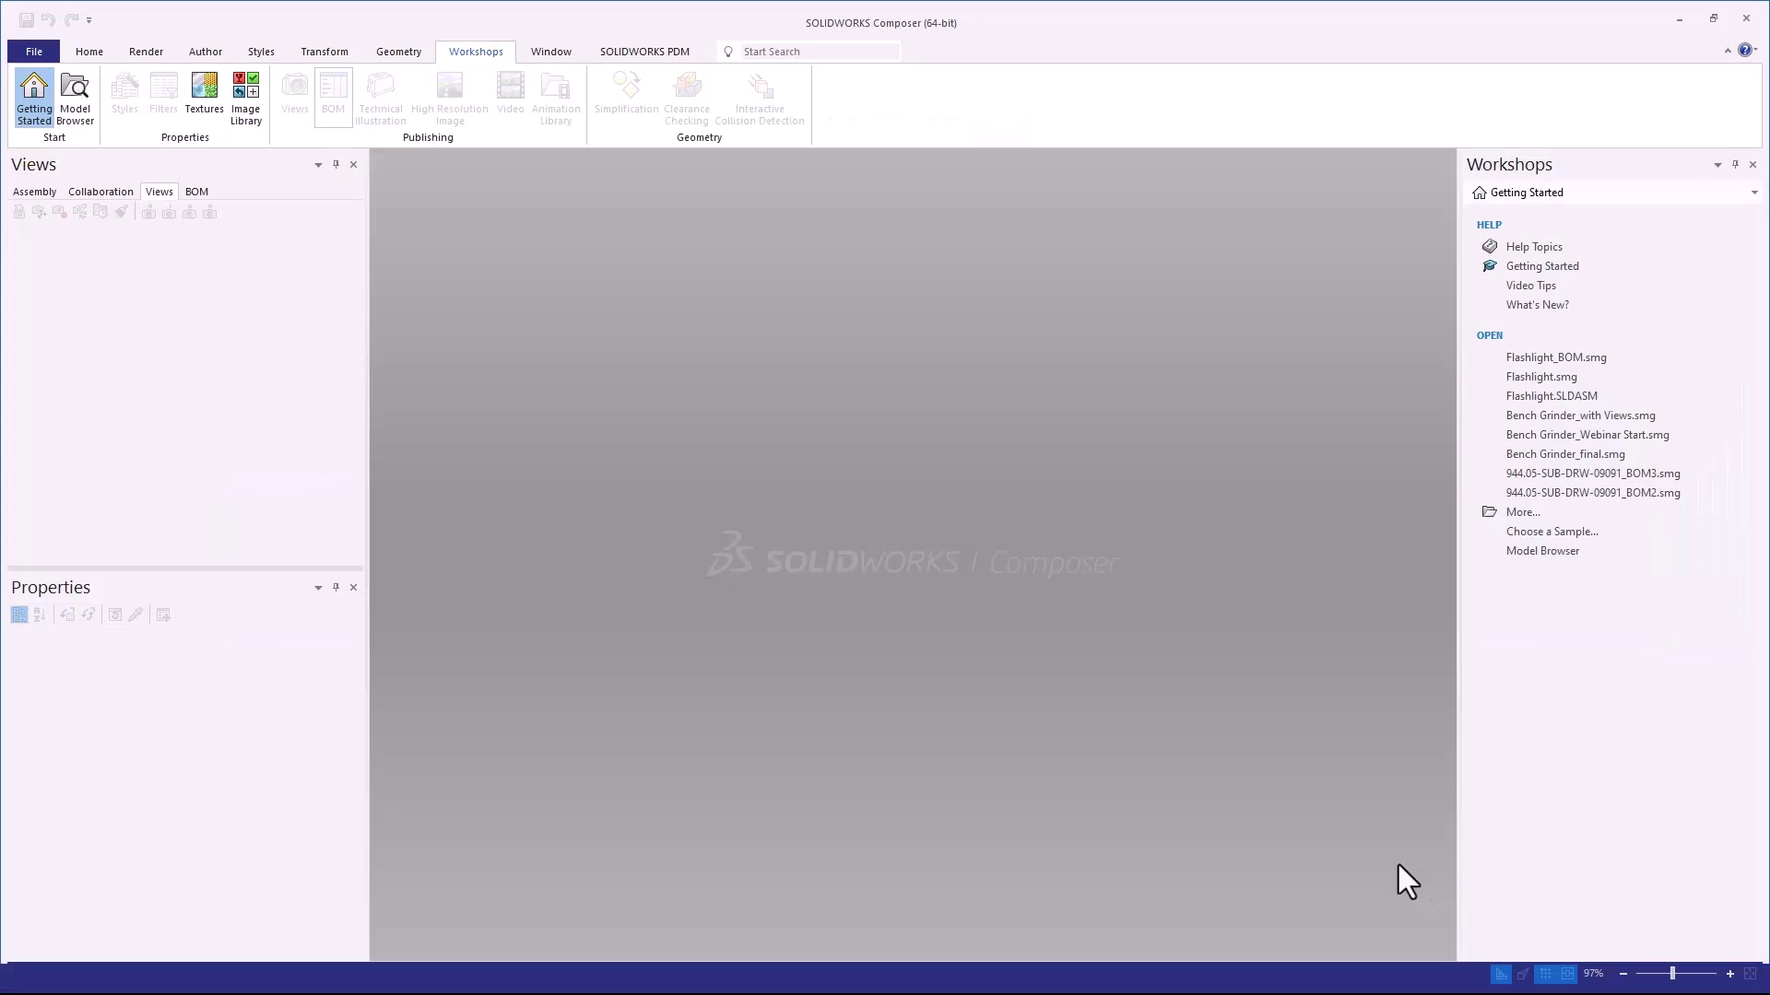
Open Flashlight_BOM.smg and display its View 1
left_click(37, 56)
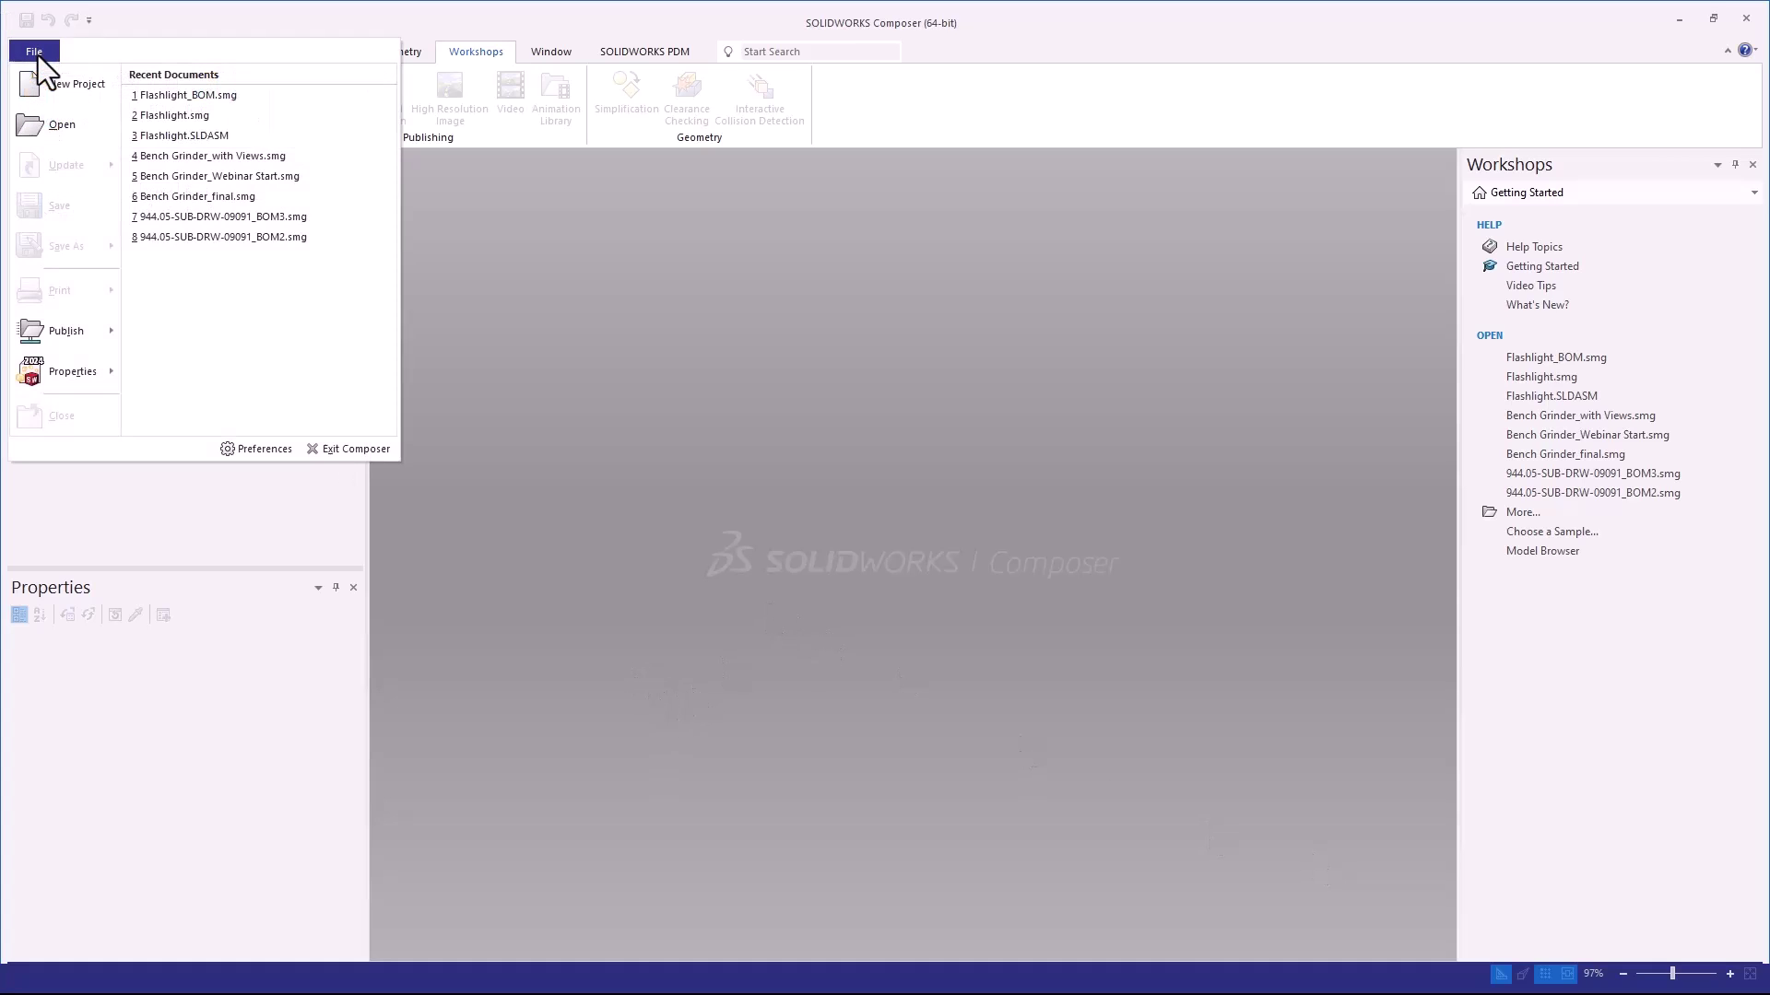
left_click(69, 128)
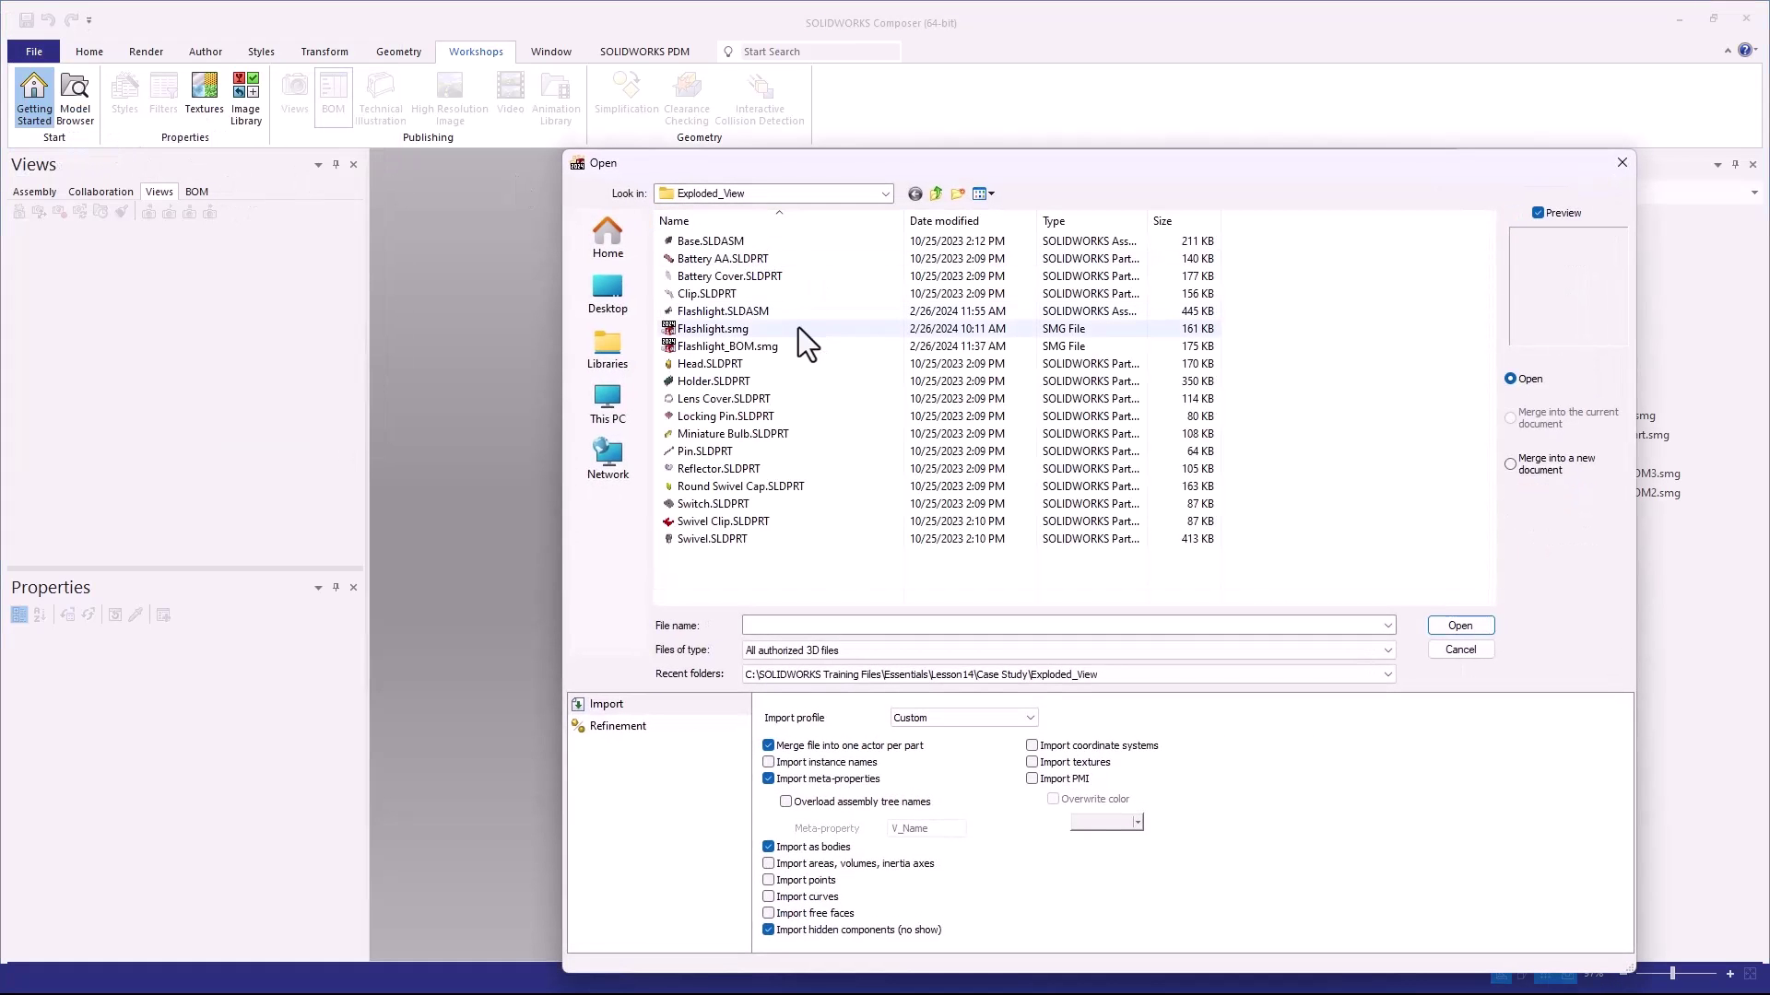
left_click(760, 347)
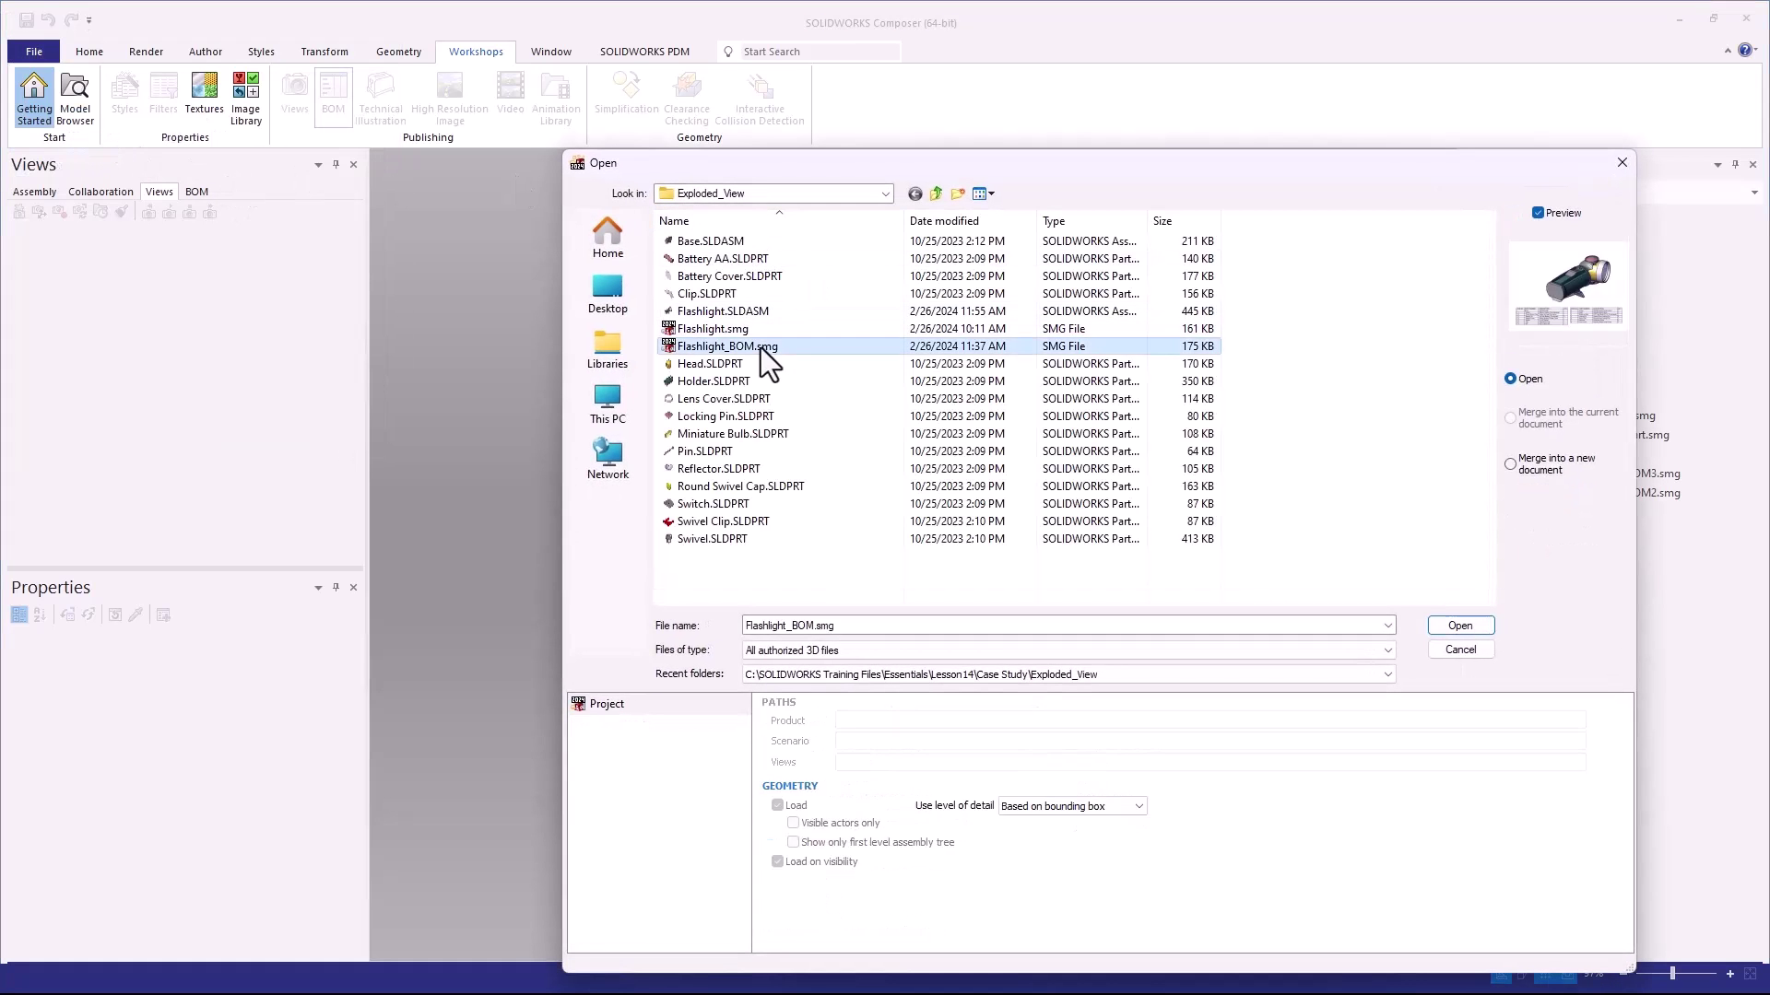
left_click(1461, 626)
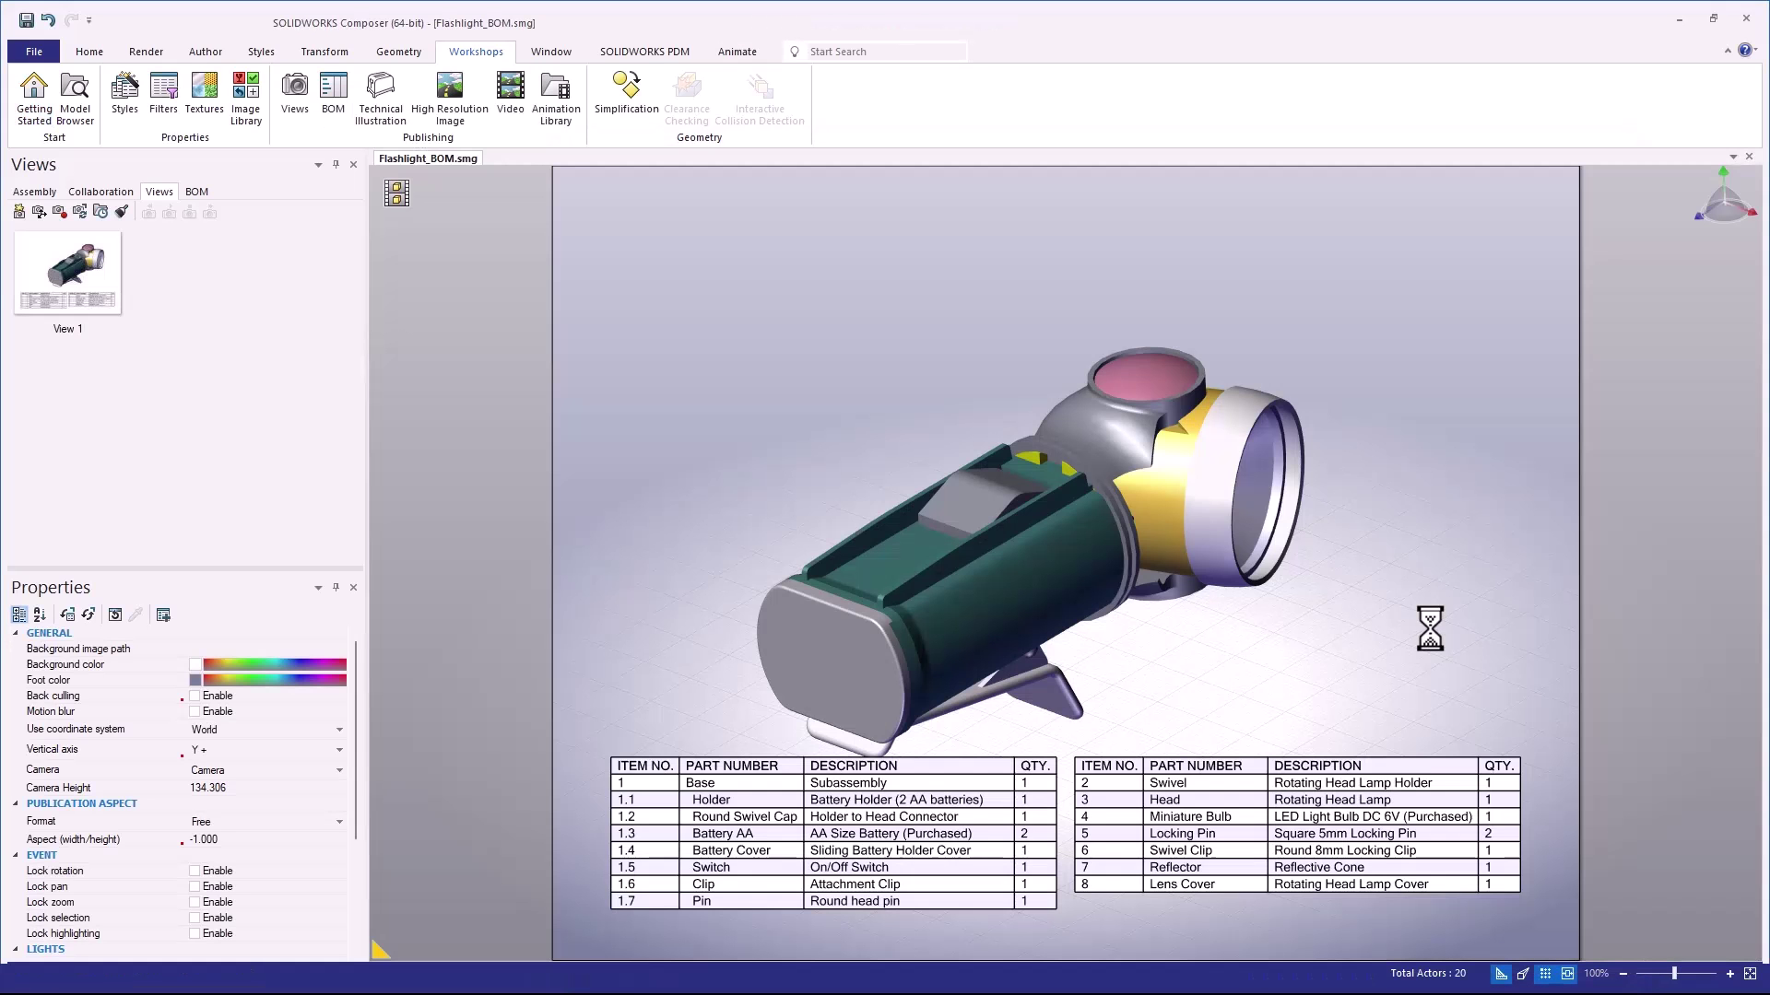
left_click(91, 262)
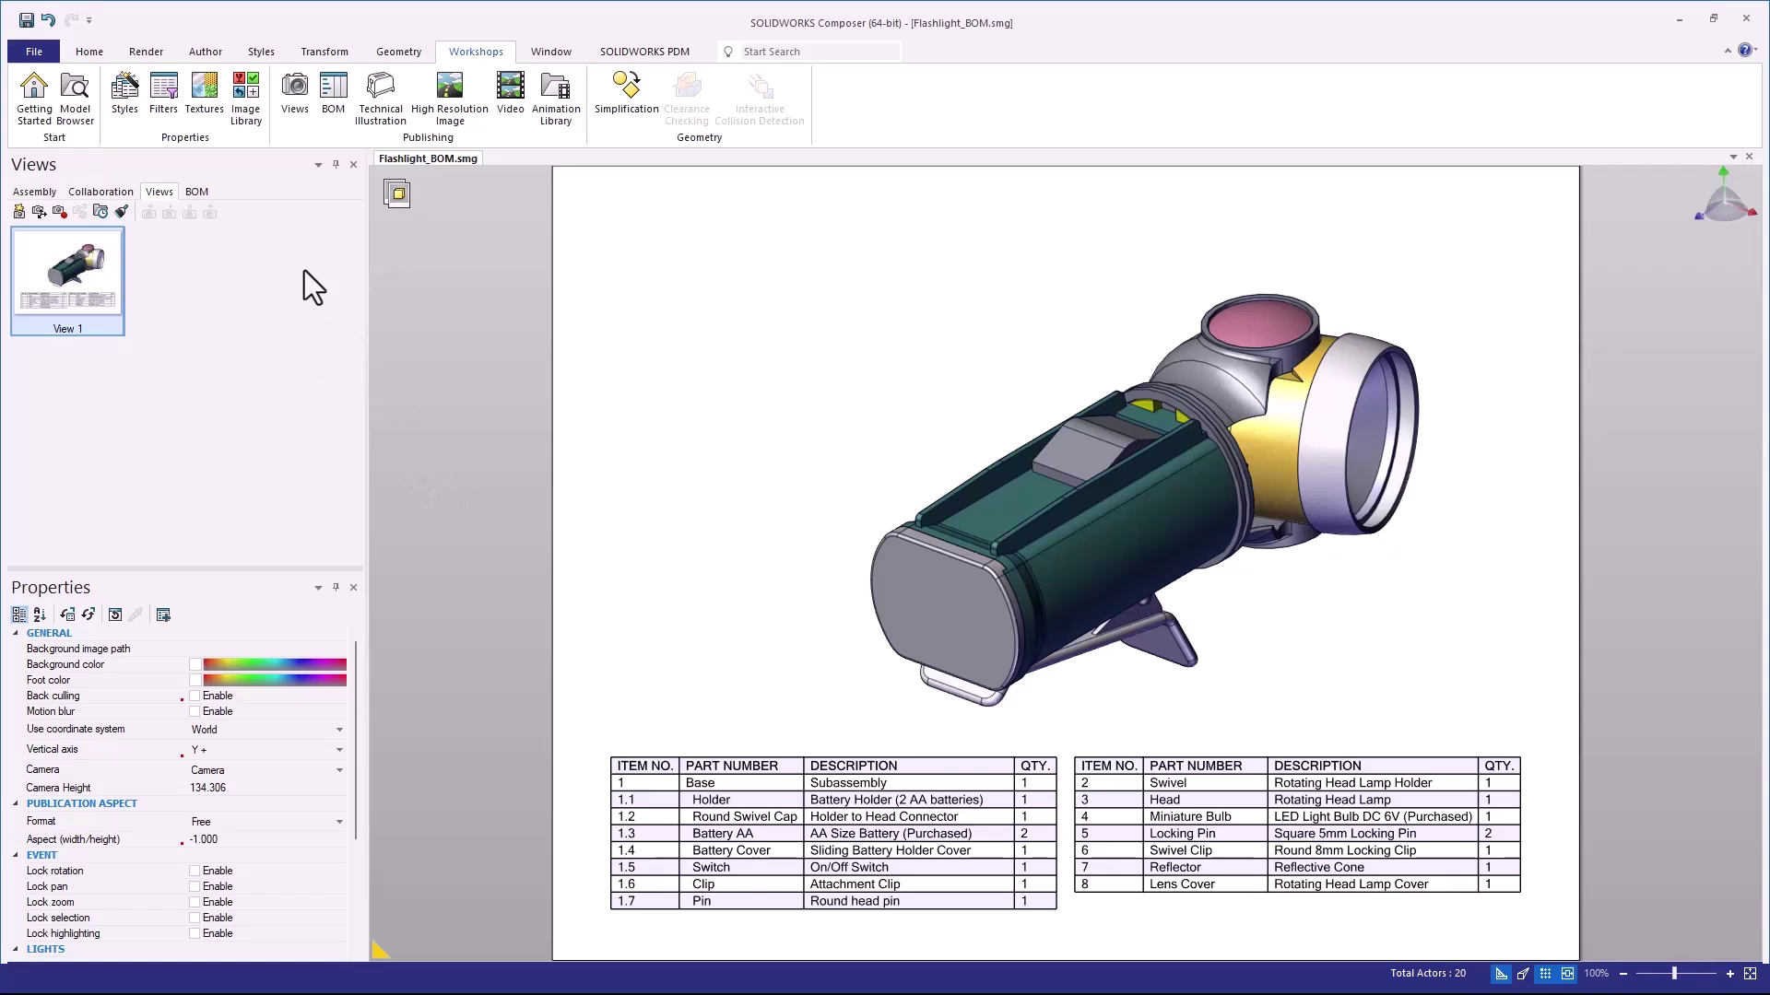
Select Base in the Assembly tree and show only it, hiding the head parts
left_click(48, 193)
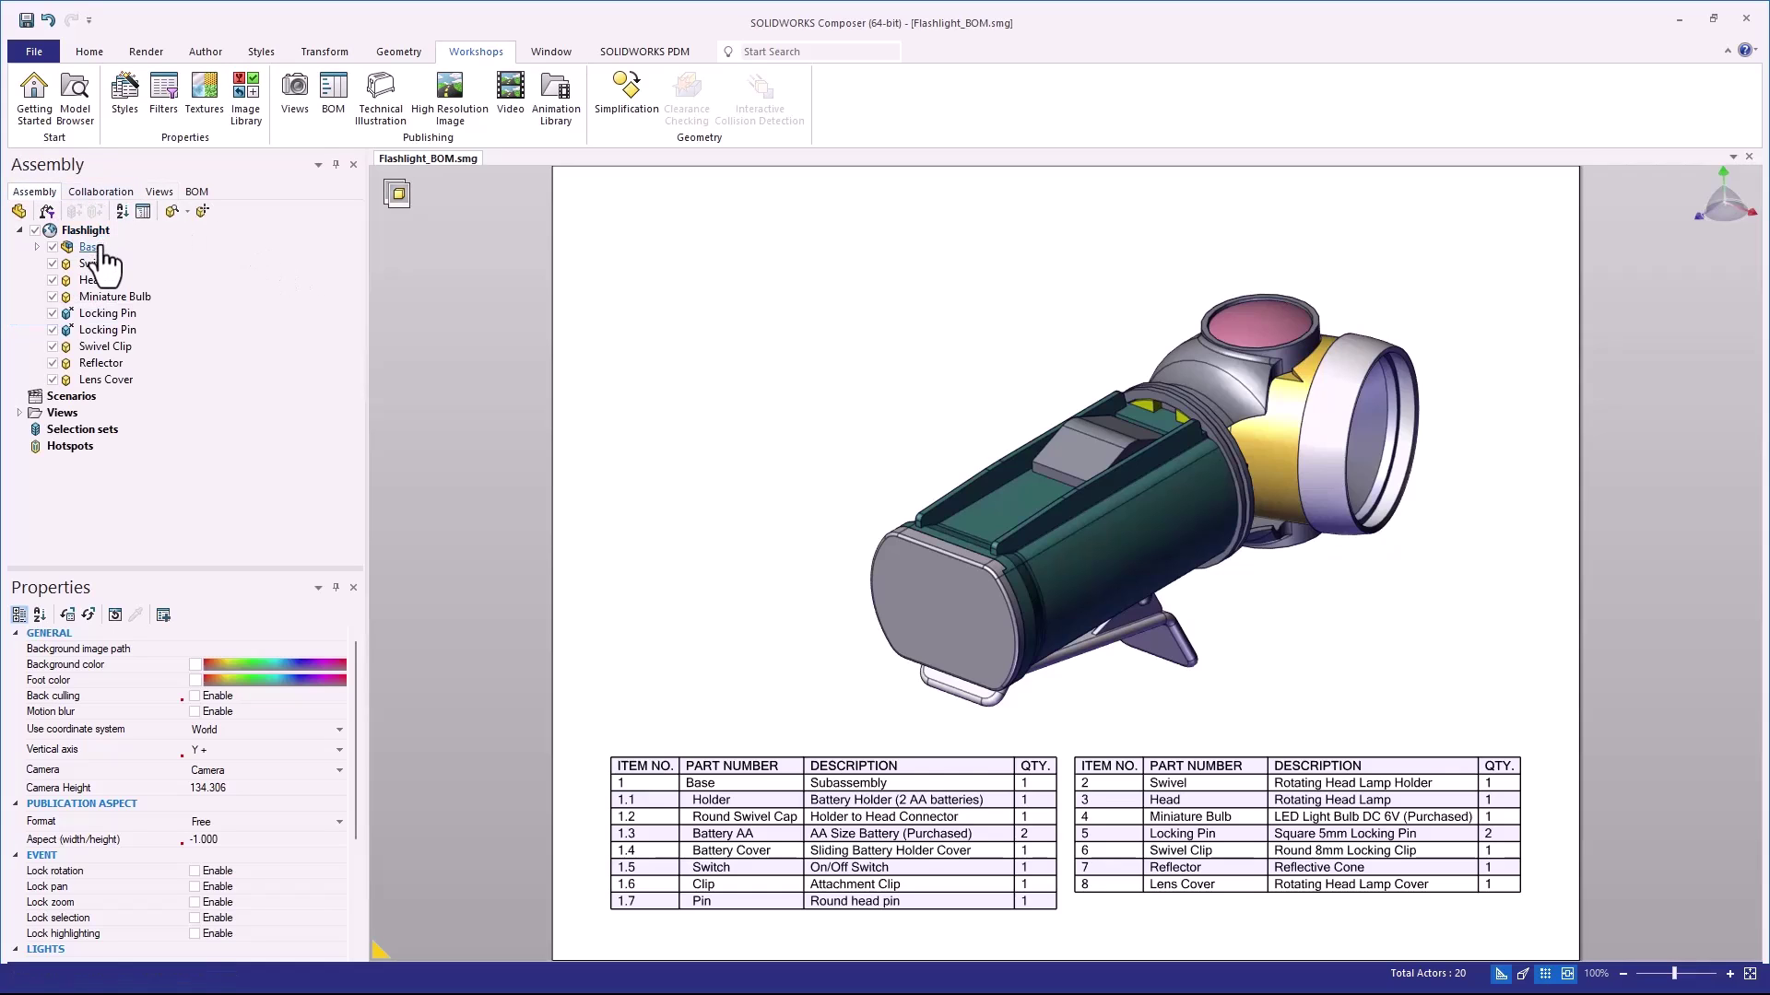
left_click(91, 249)
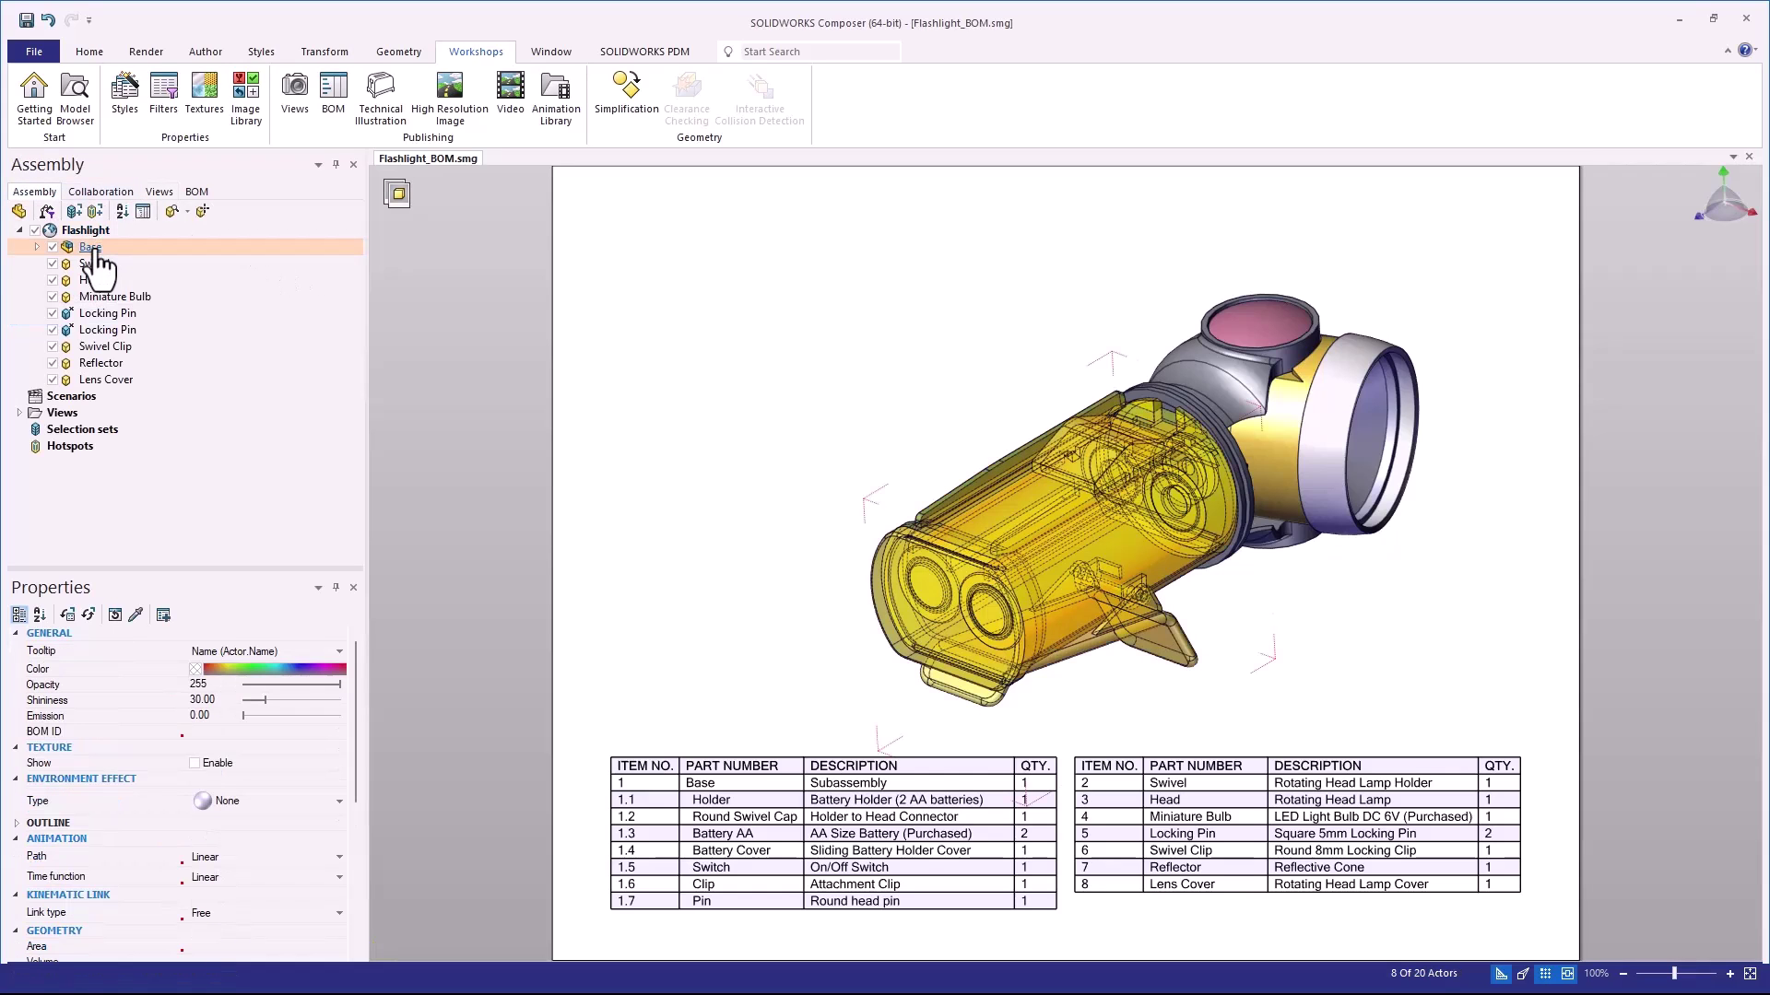
right_click(880, 315)
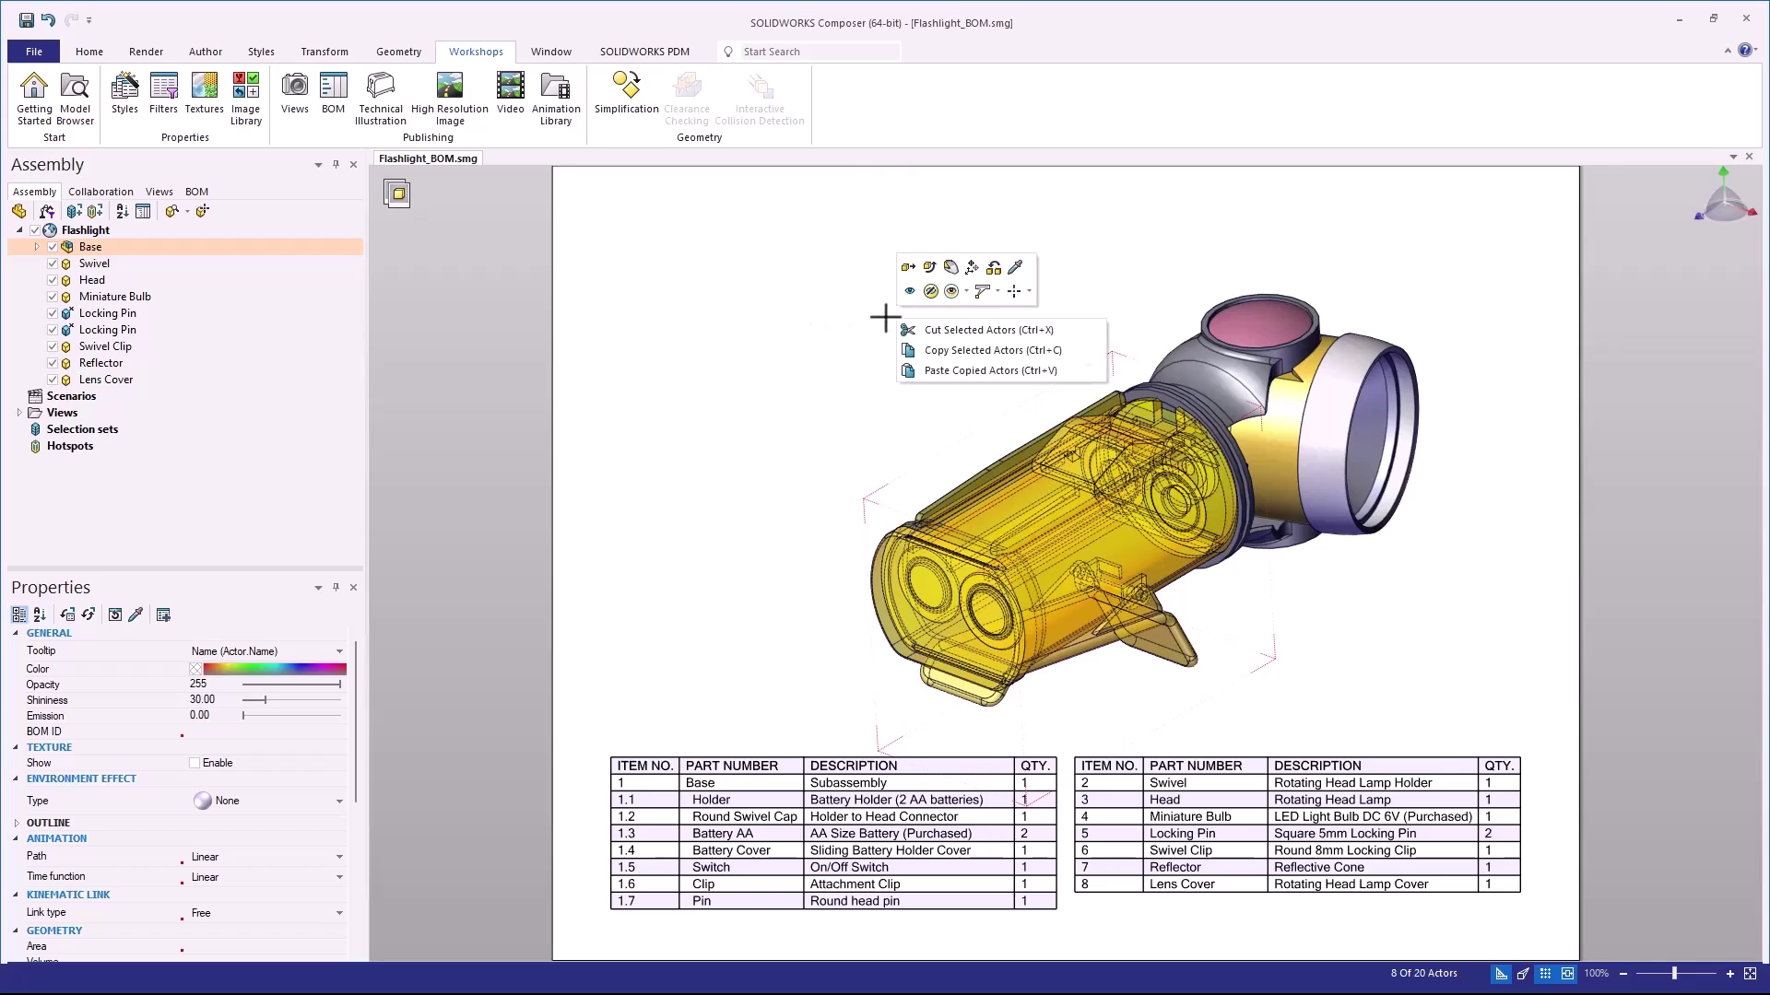
left_click(965, 292)
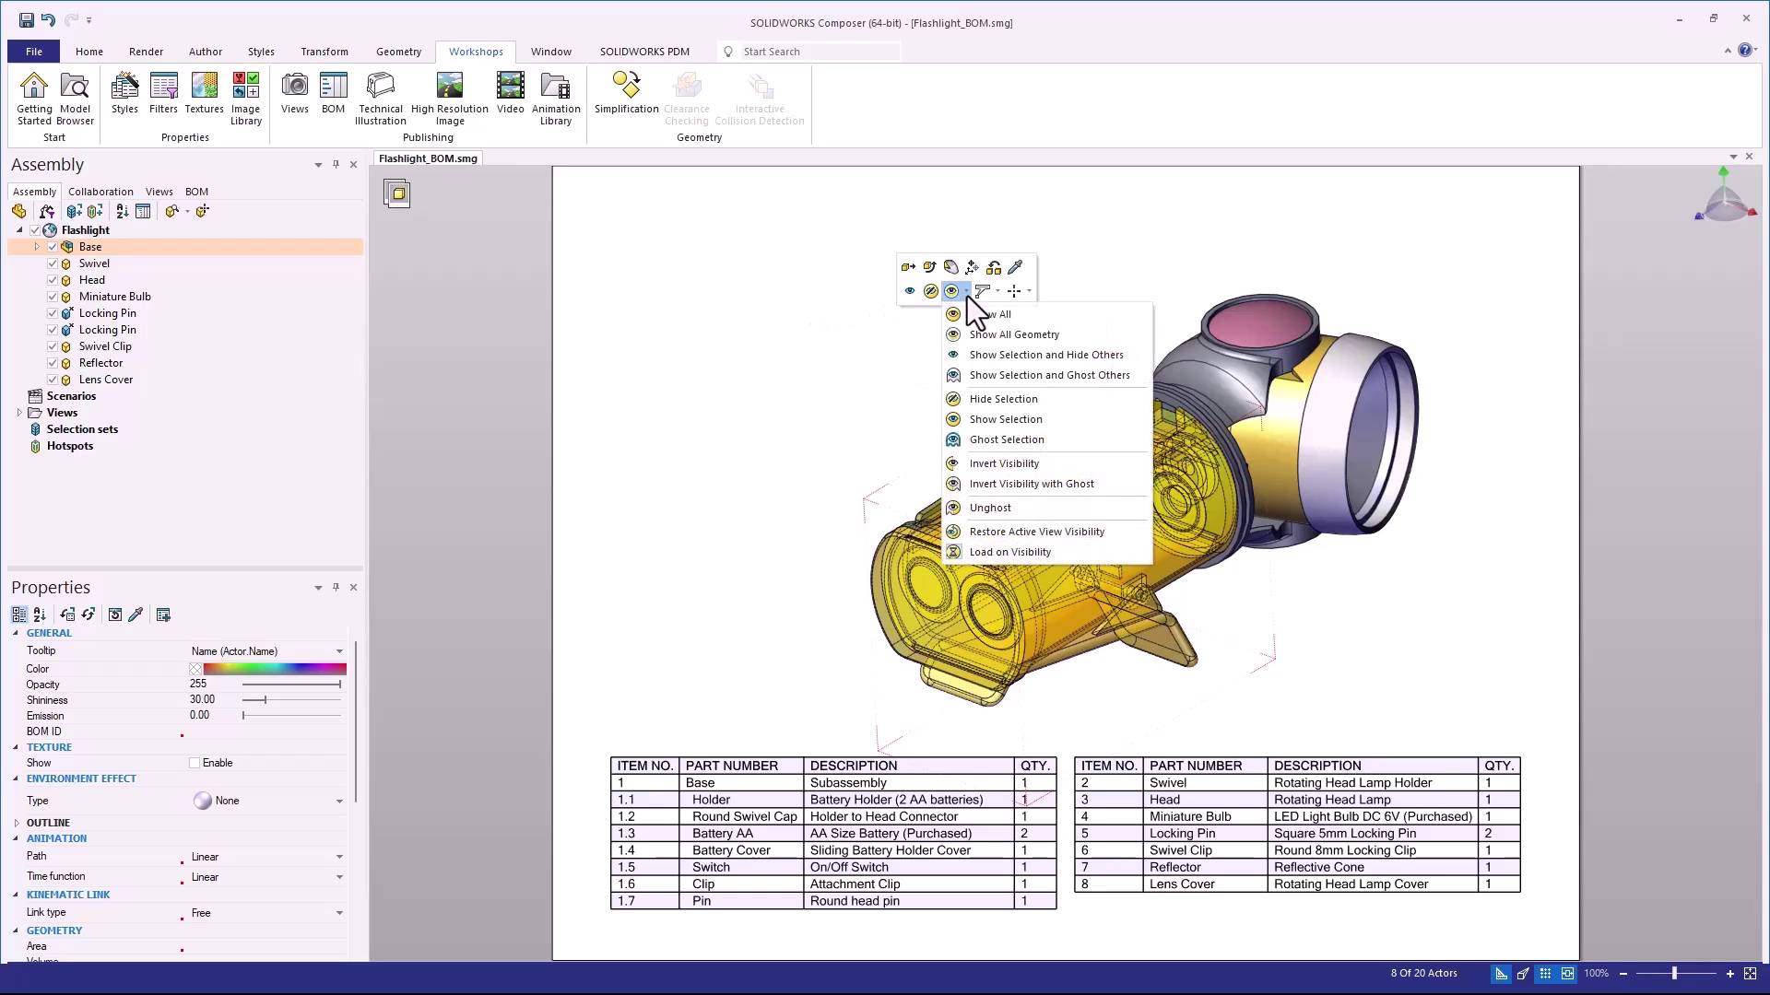
left_click(1034, 356)
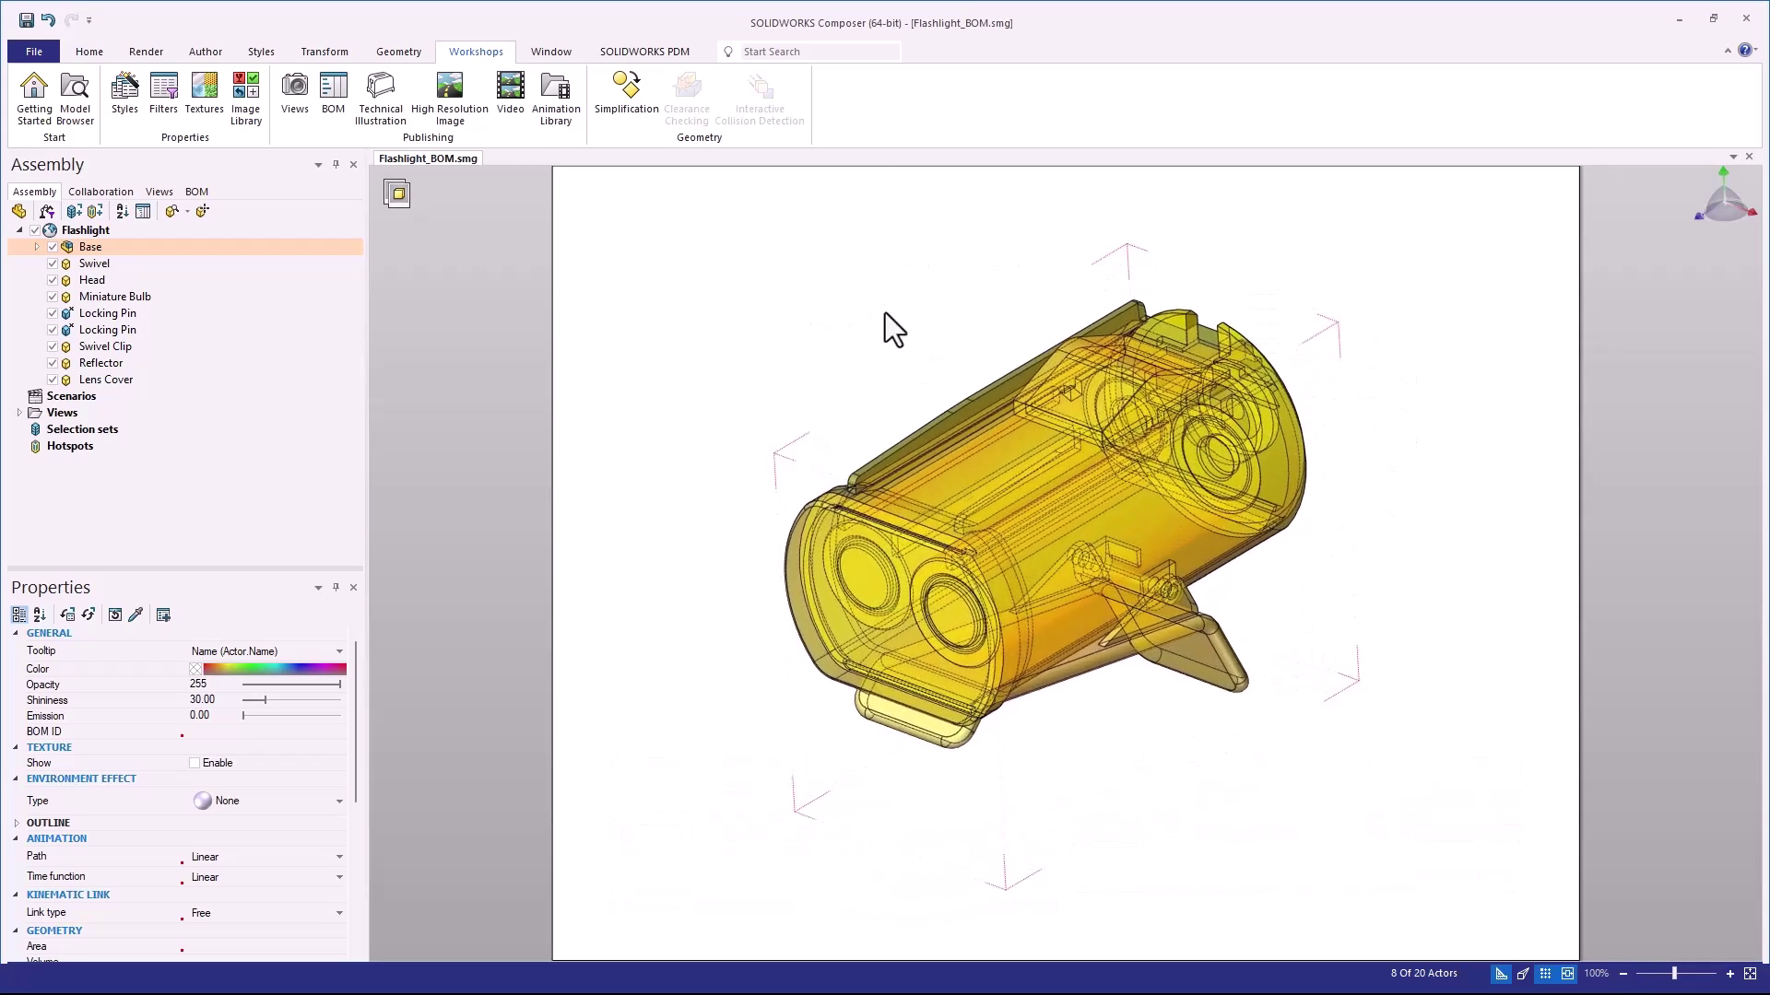
scroll(873, 306, "down", 4)
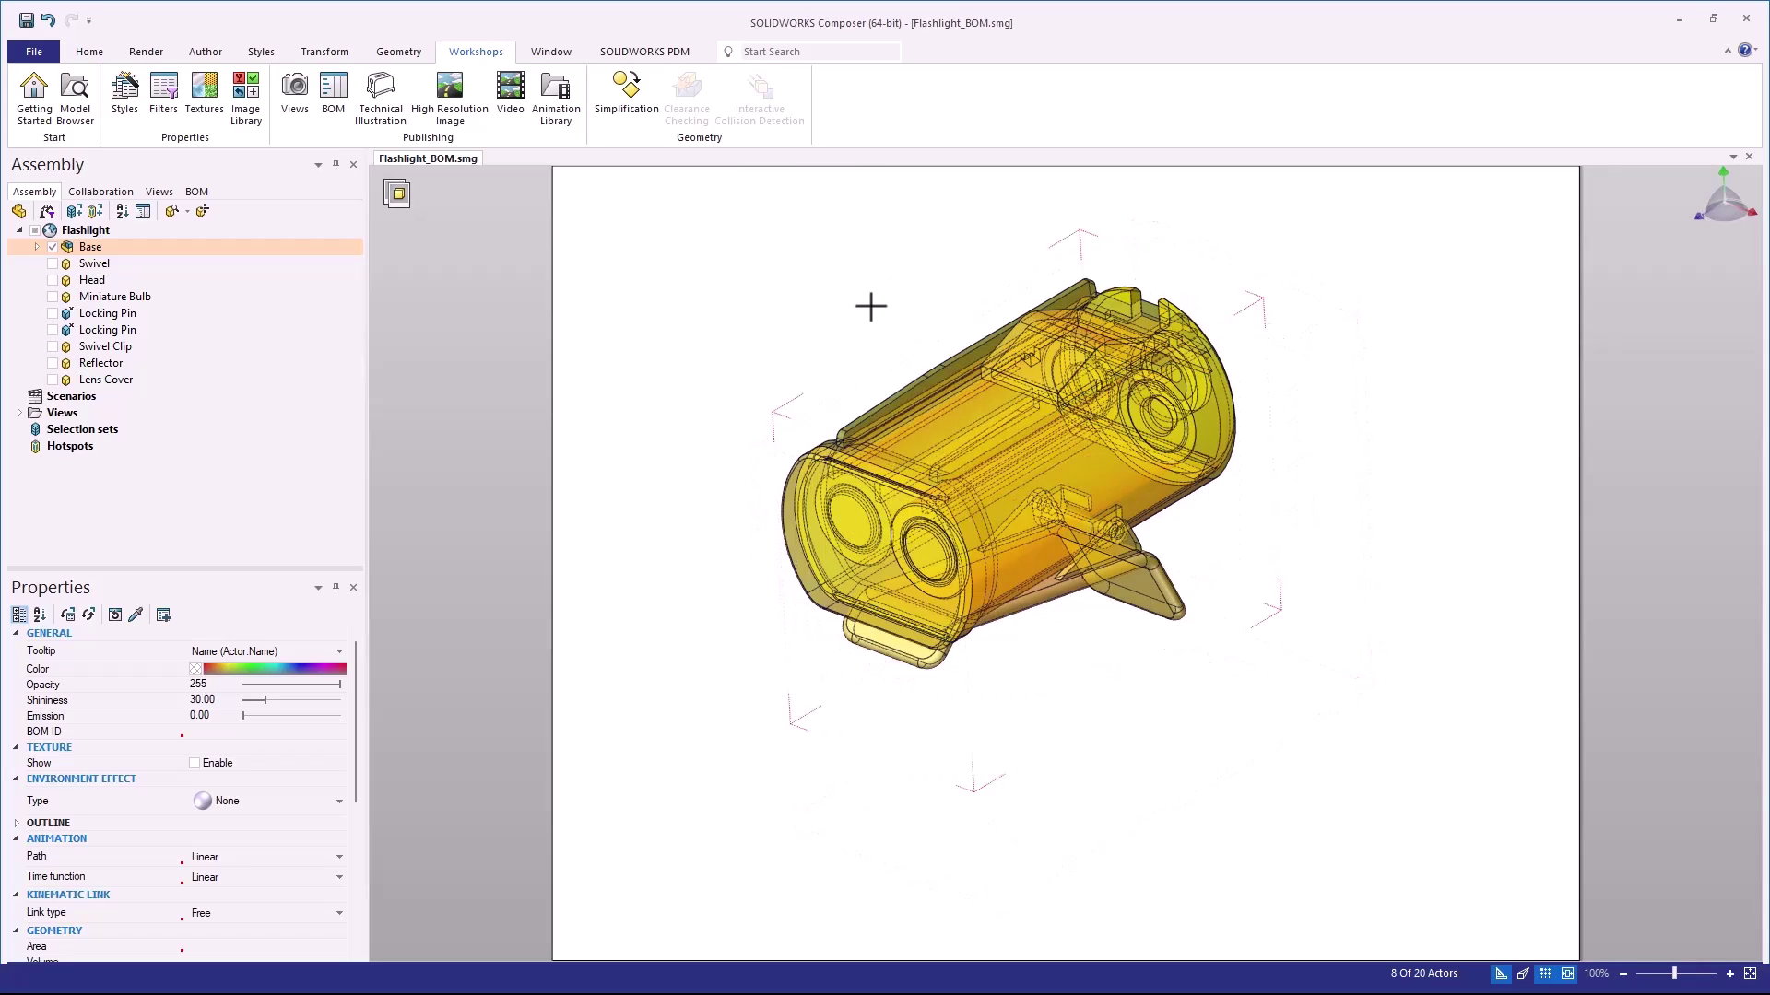
left_click(810, 292)
Create View 5, check the Battery Cover, Clip, Holder and Switch BOM IDs, and box-select the Base parts
left_click(160, 192)
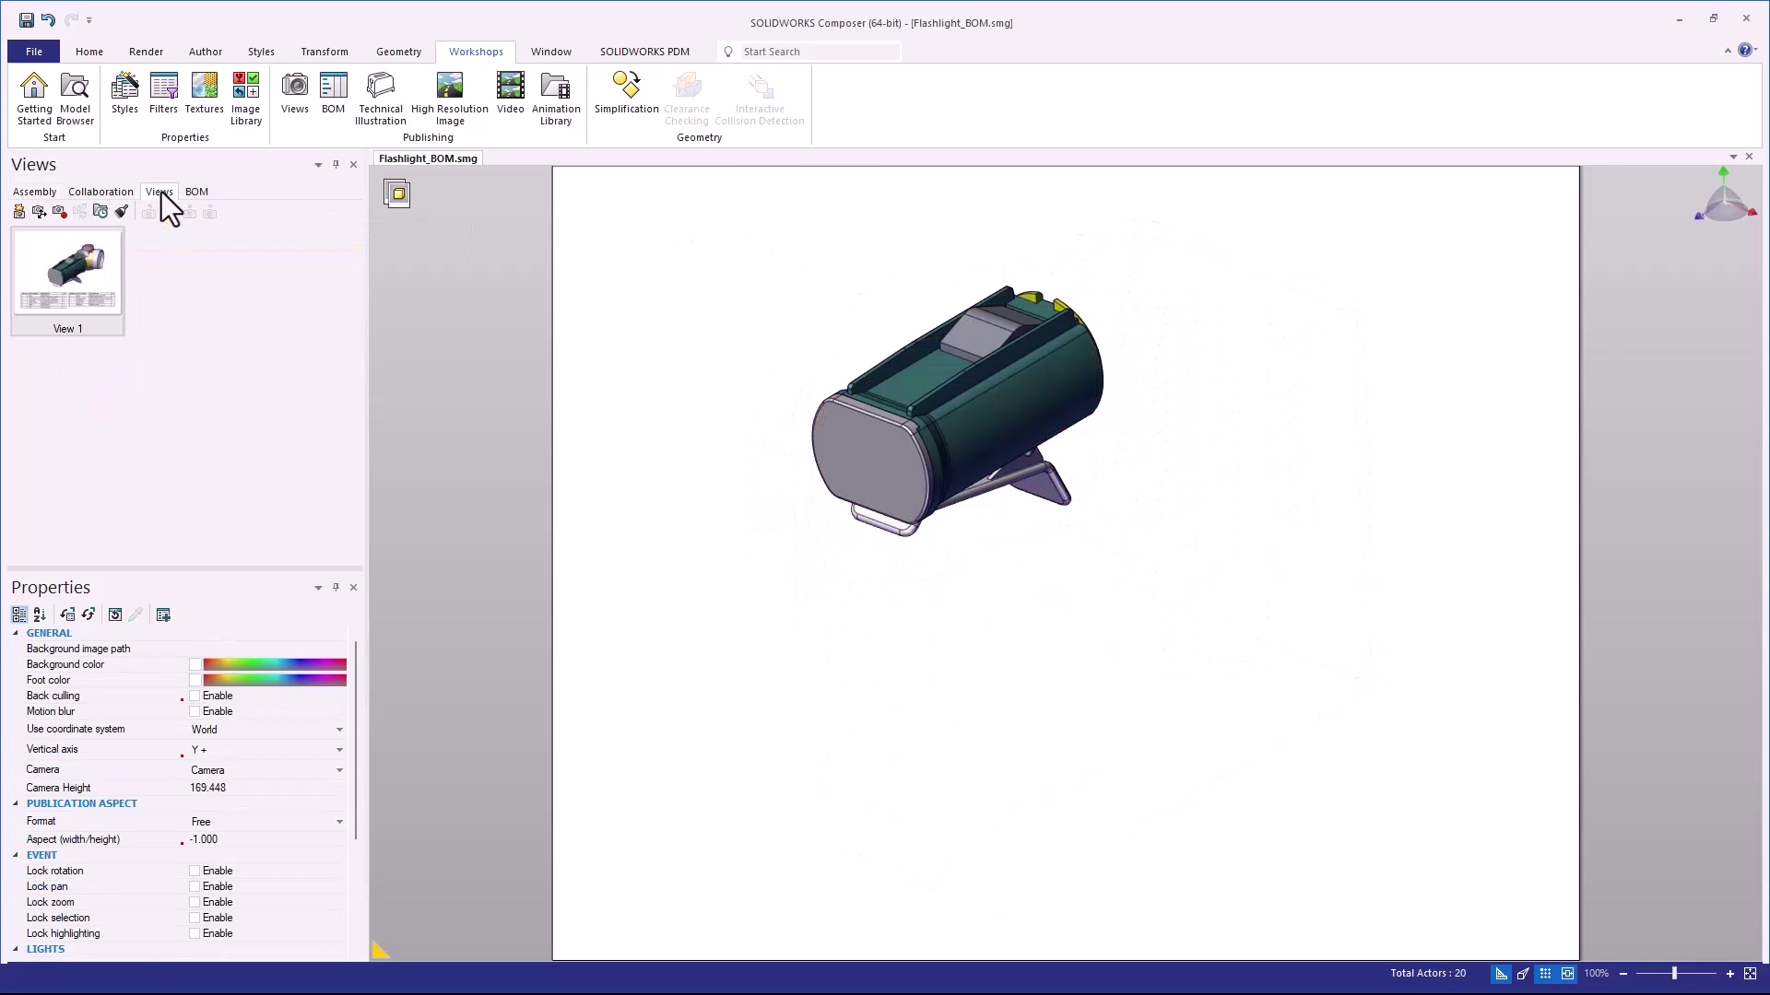
left_click(18, 212)
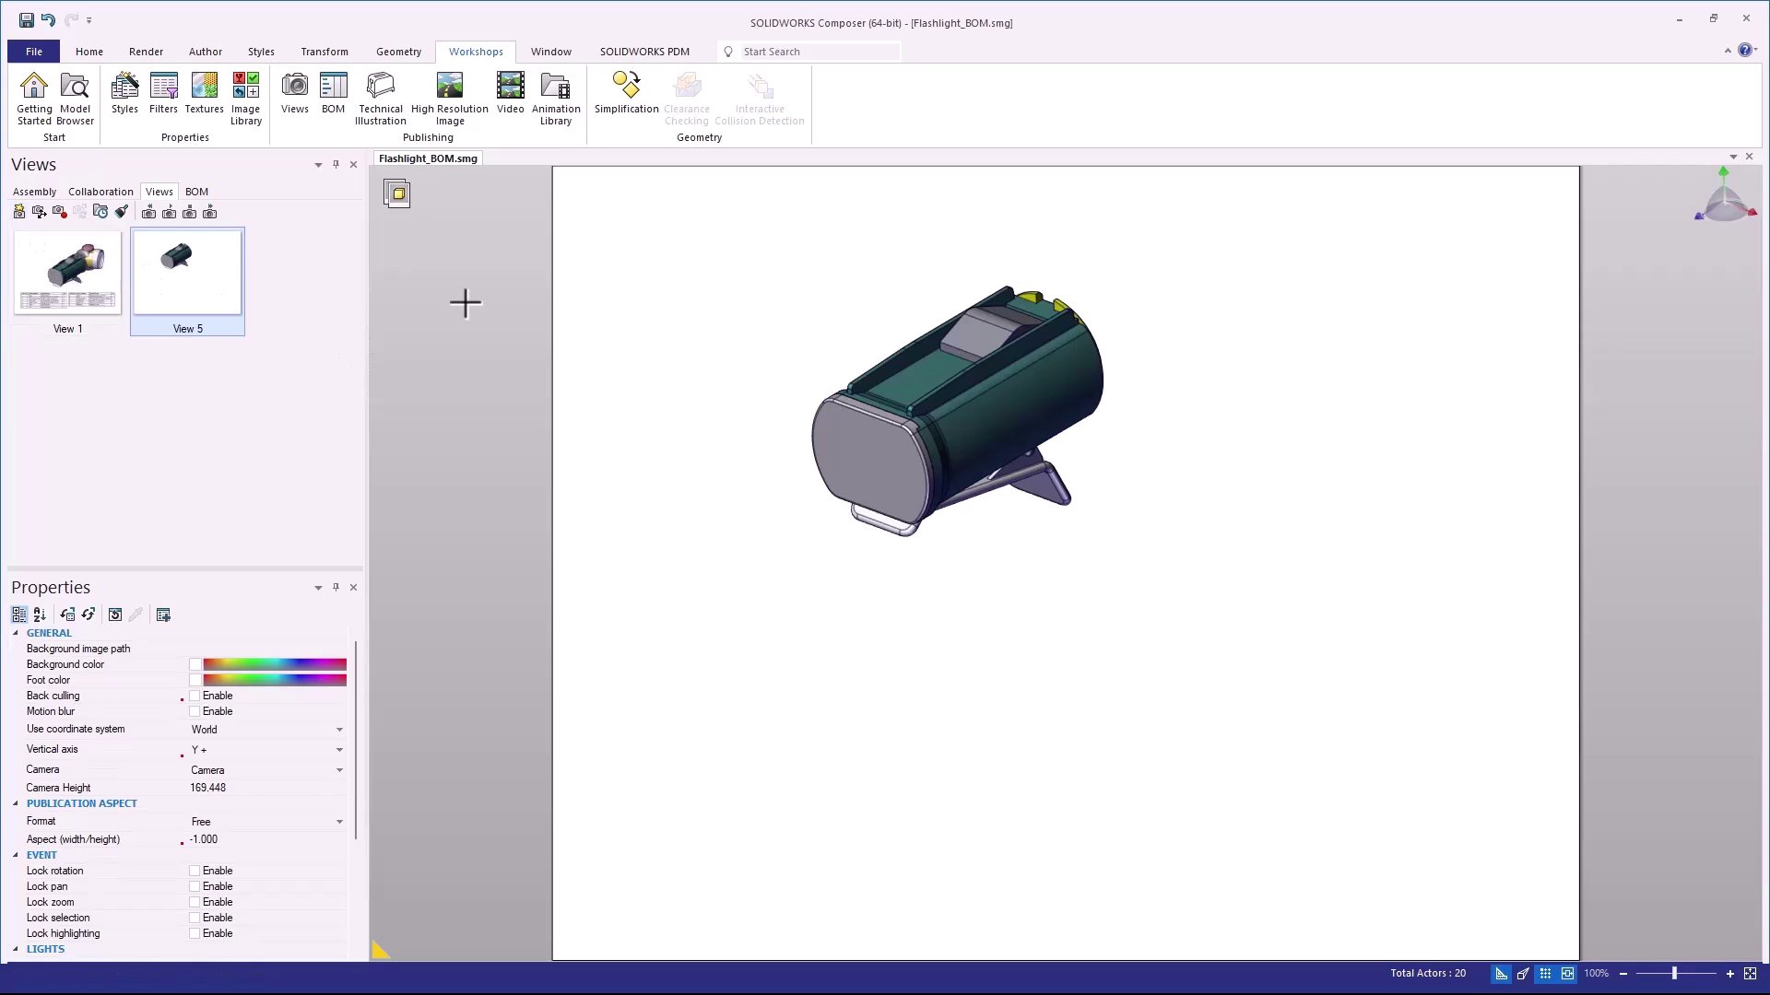
left_click(909, 437)
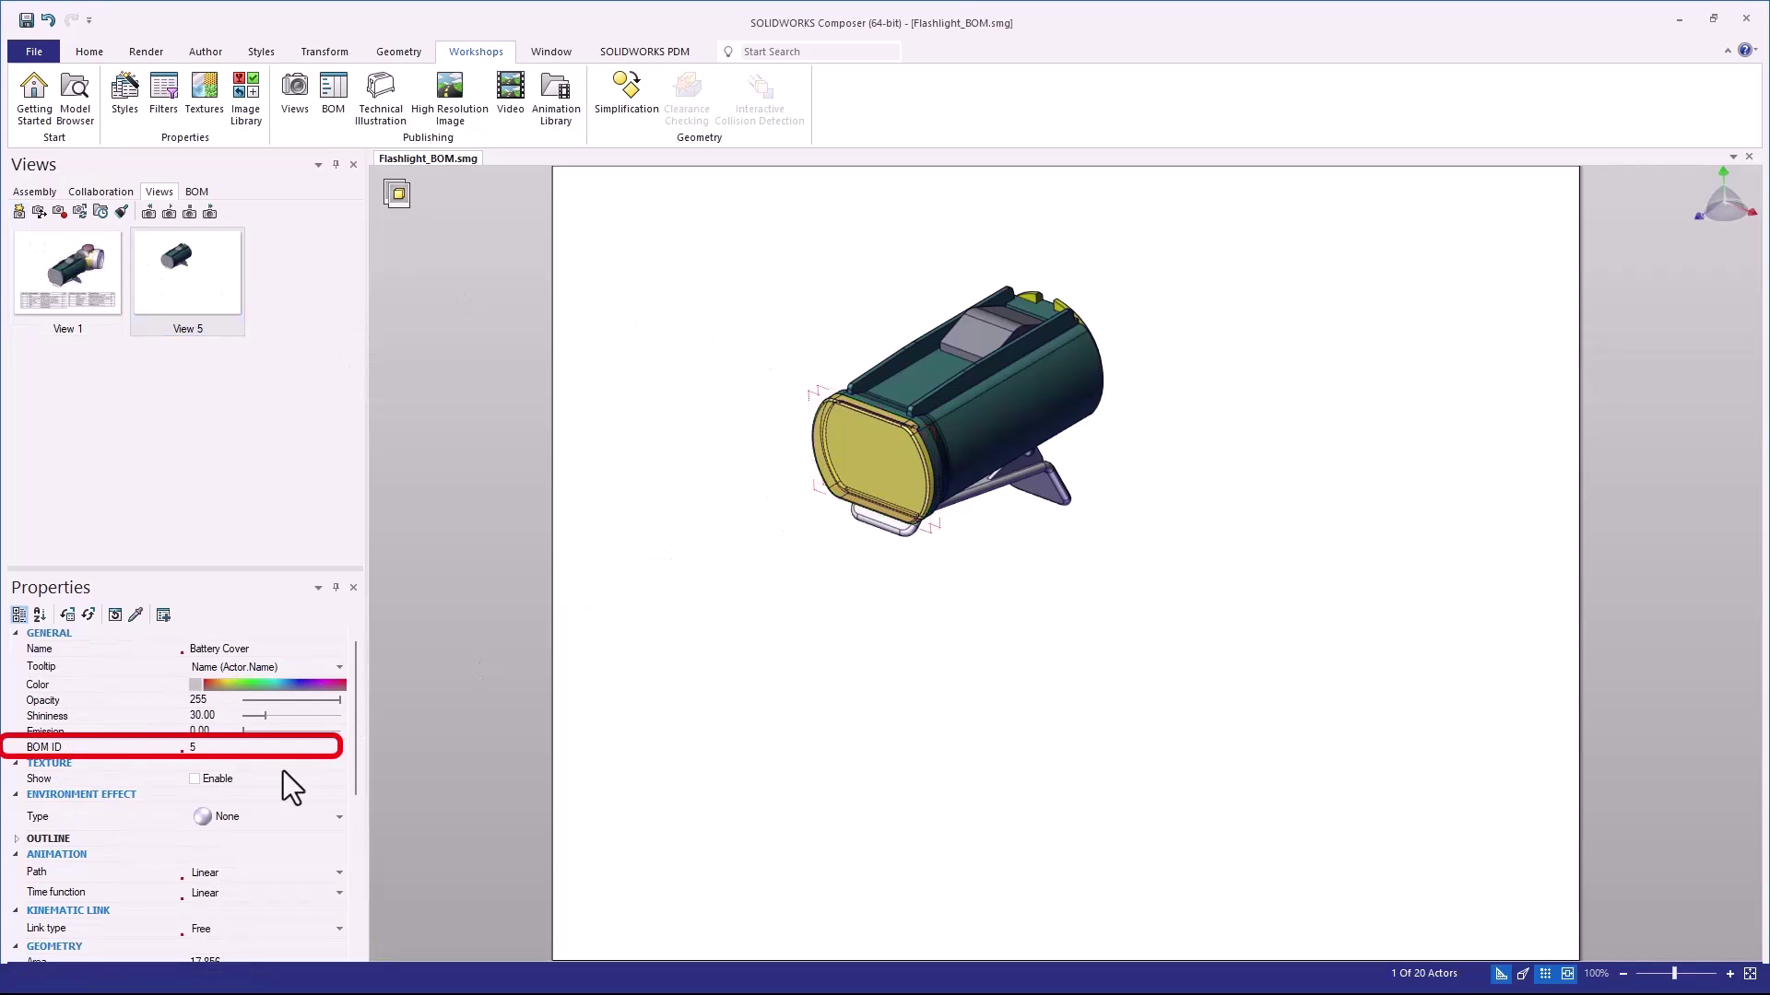
left_click(1025, 486)
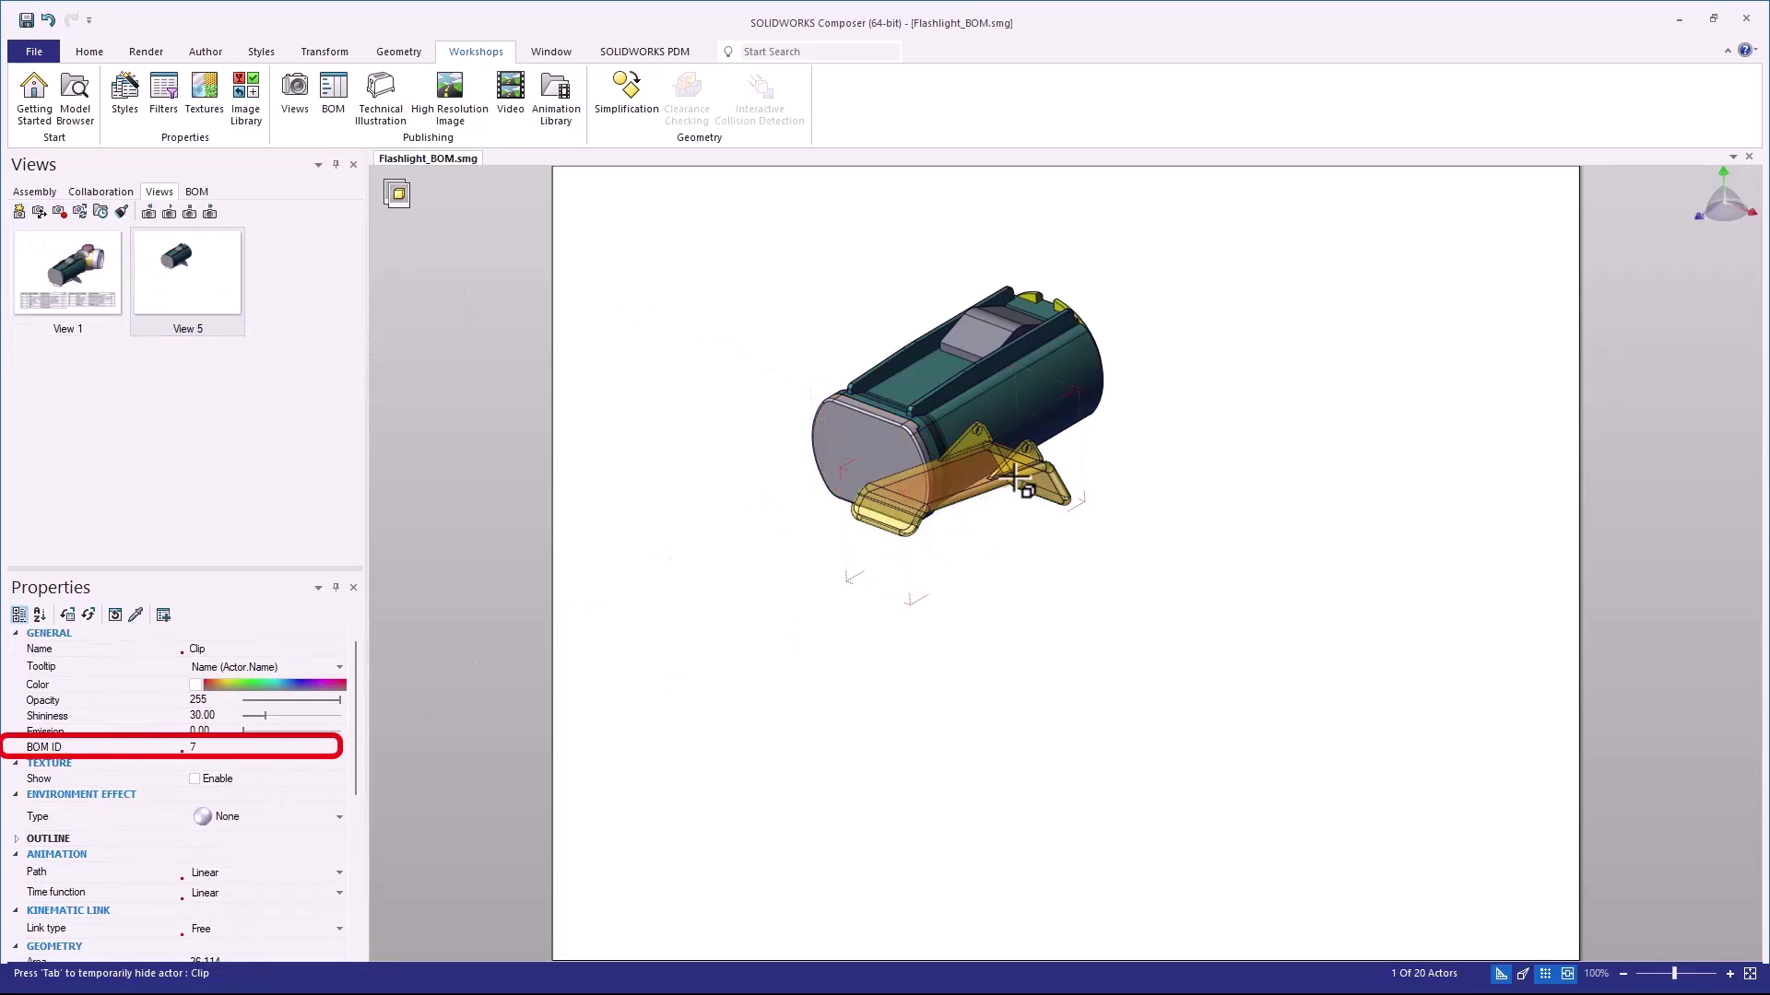
left_click(1013, 424)
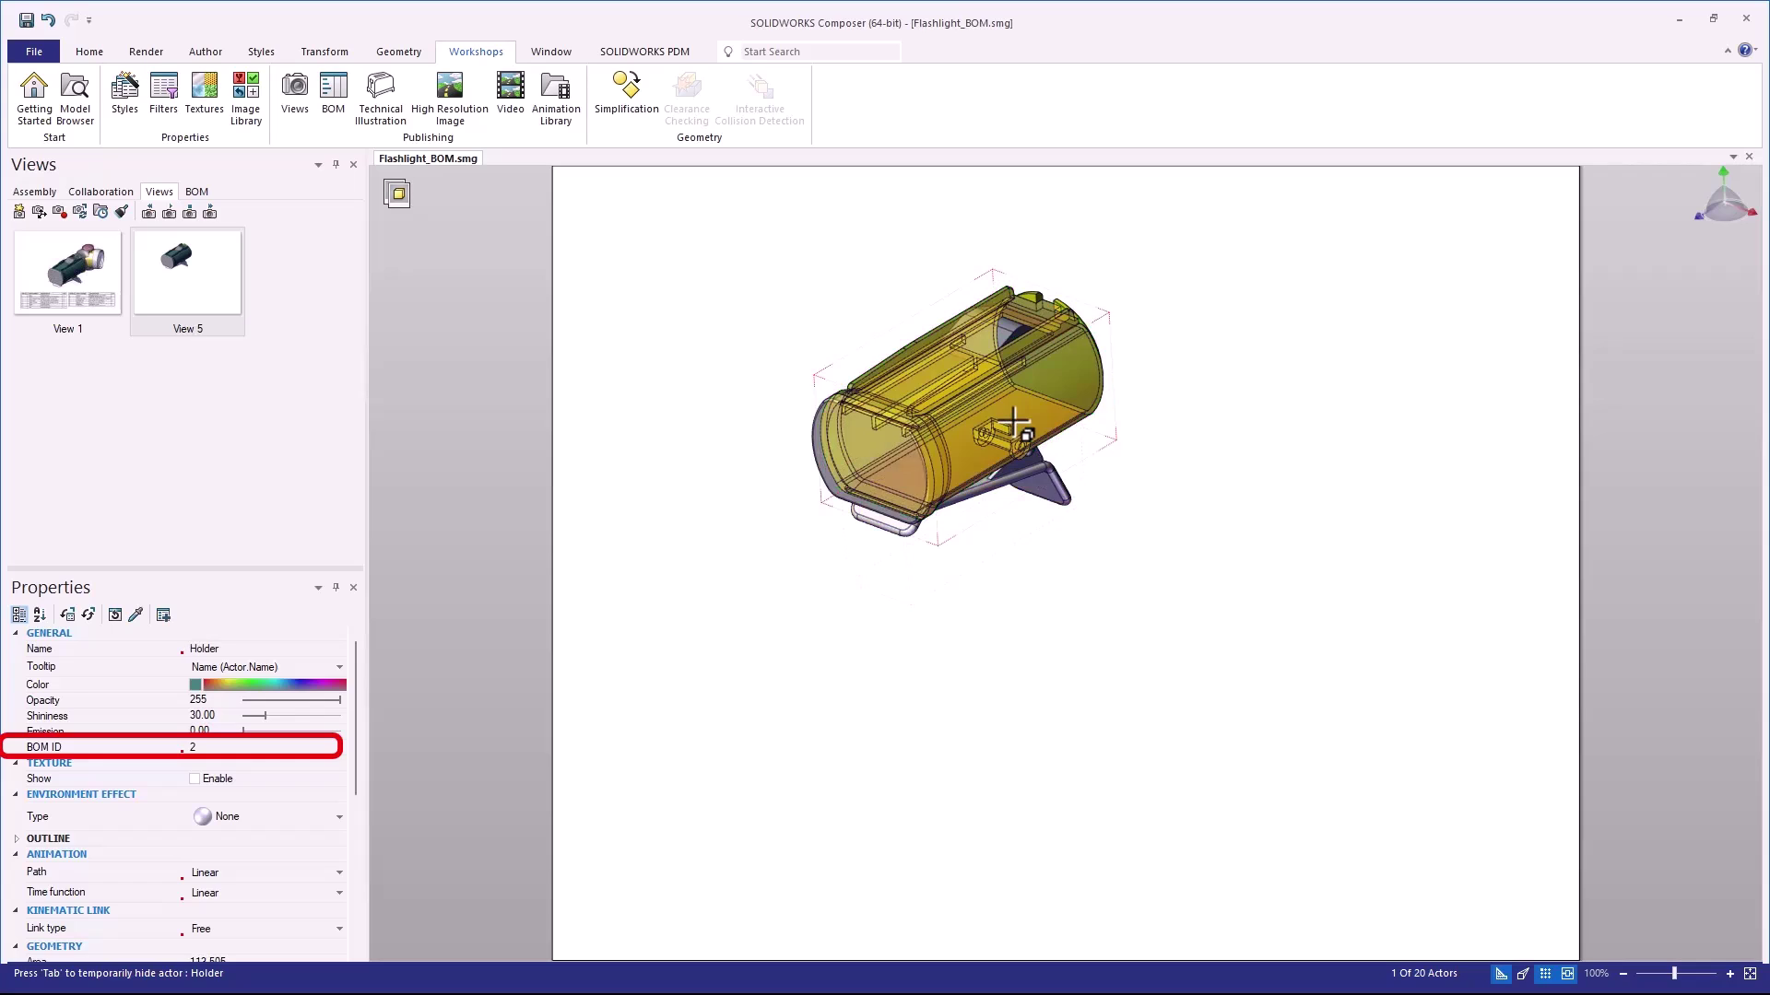
left_click(1026, 324)
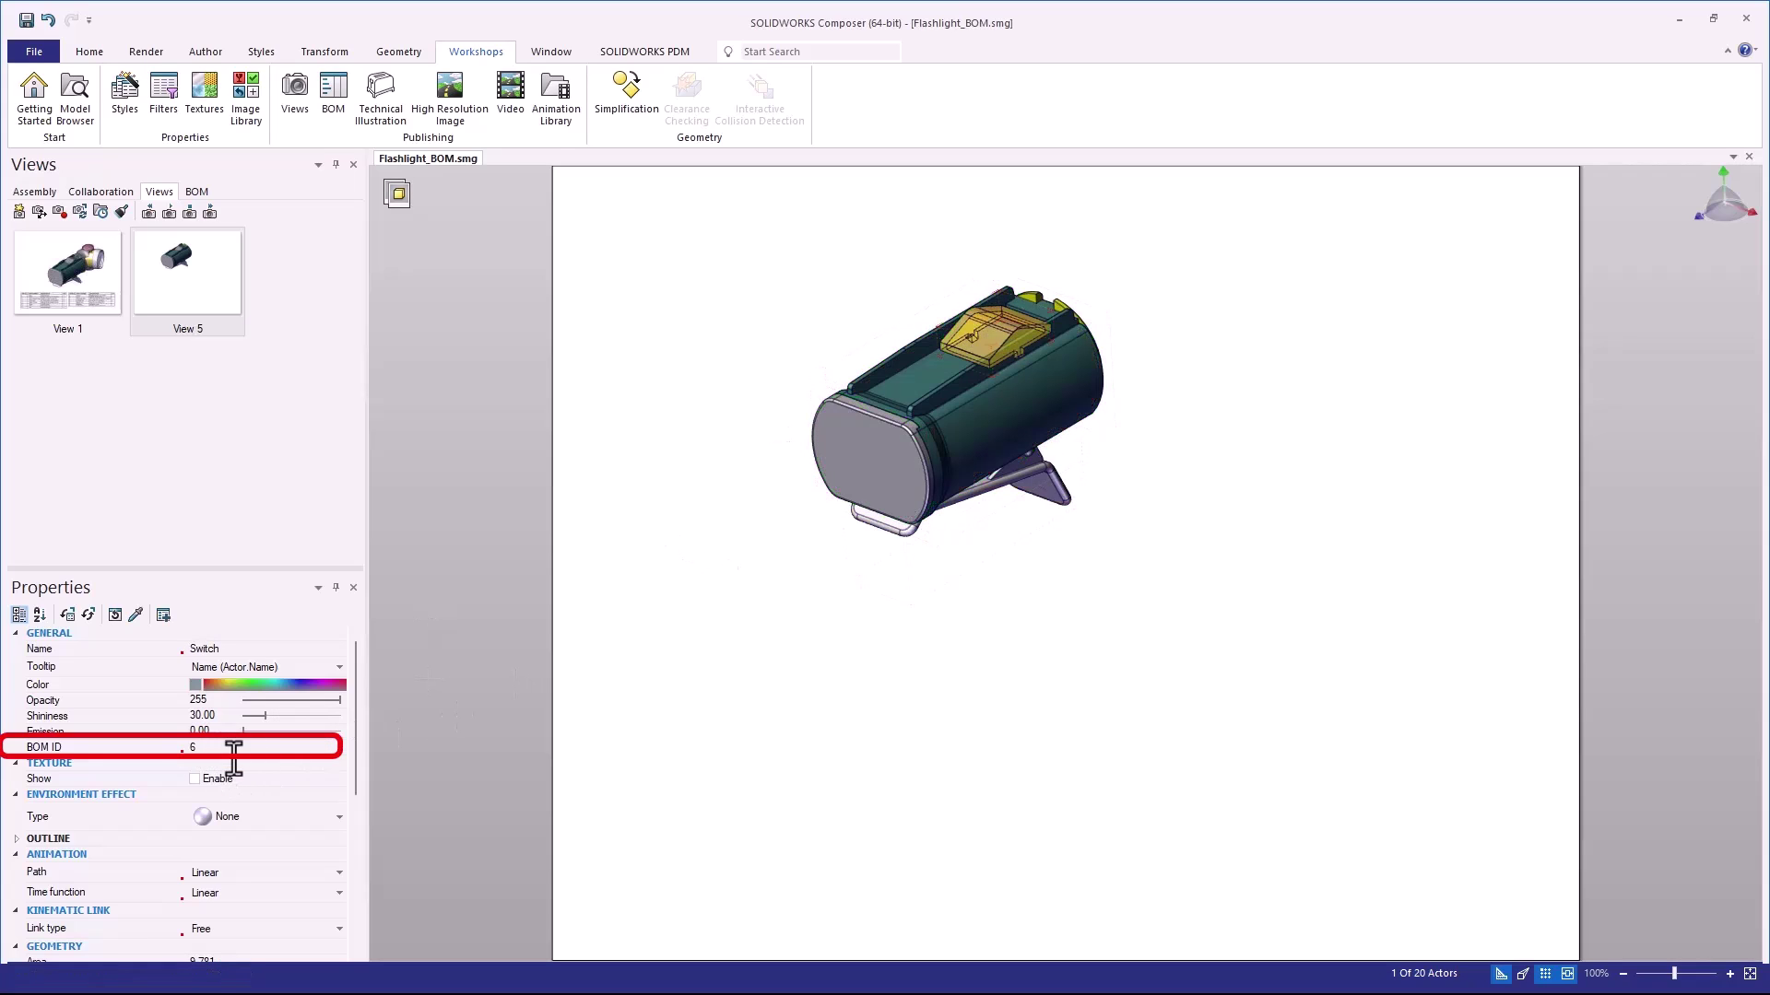
left_click(758, 638)
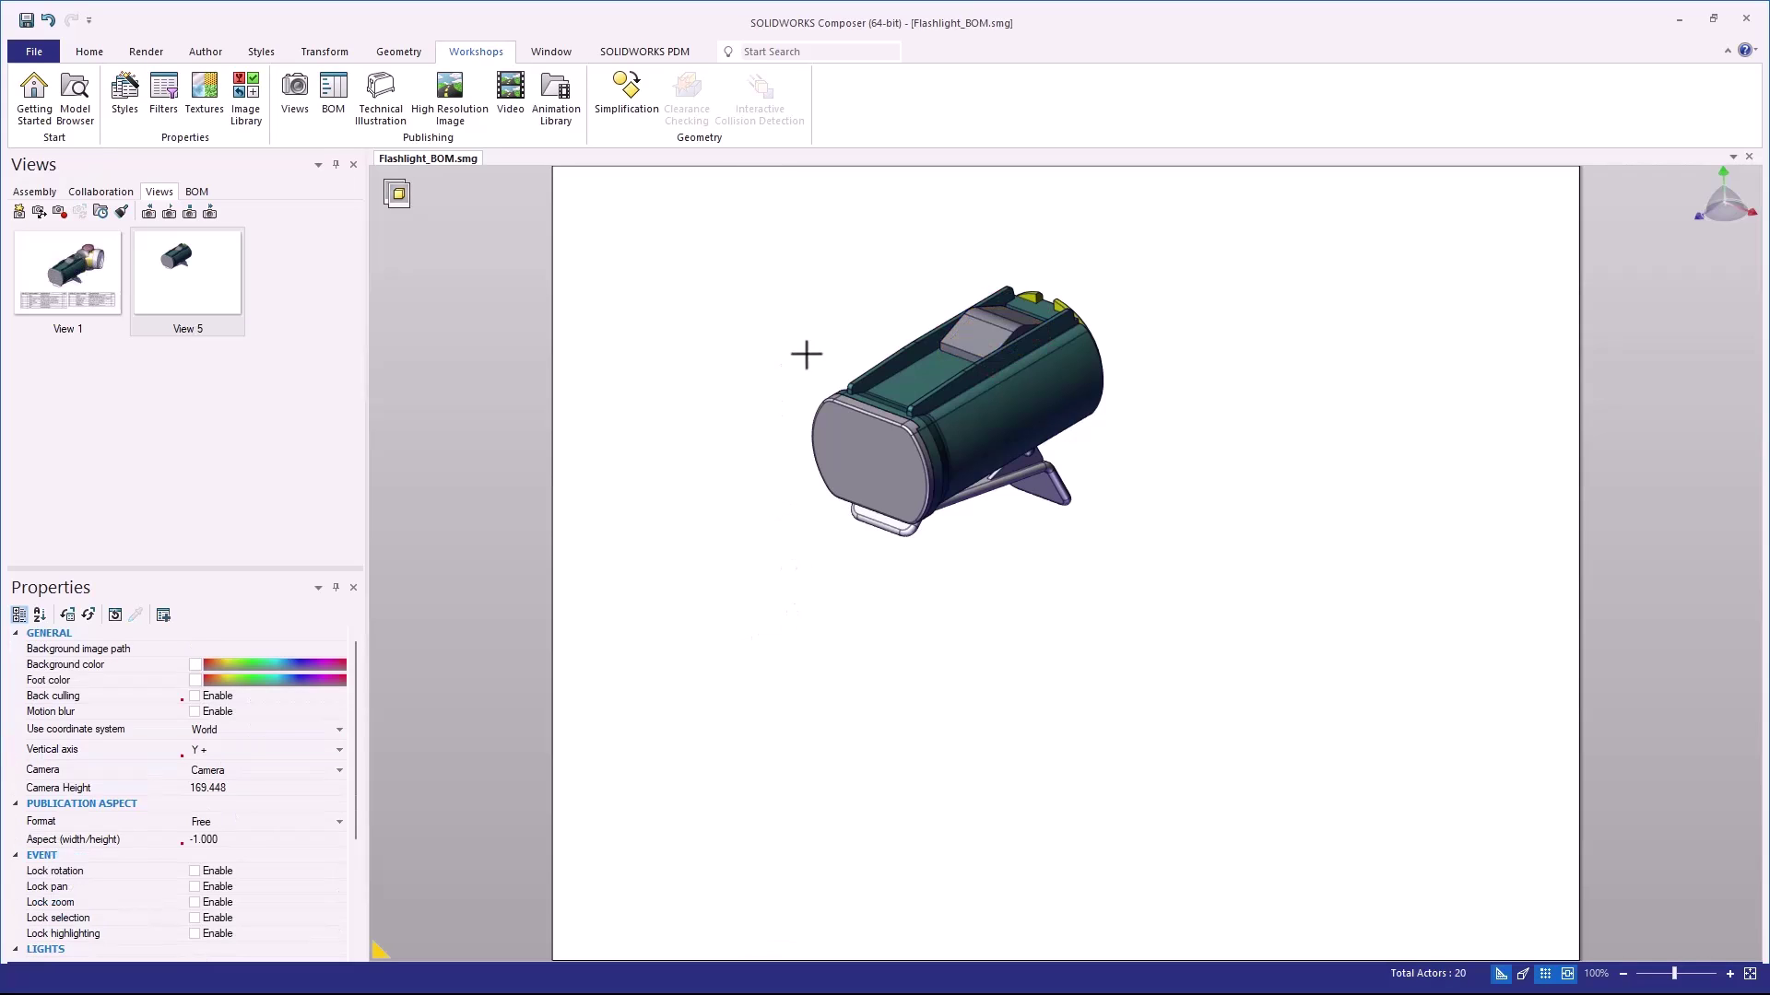
left_click_drag(766, 230, 1240, 650)
left_click_drag(1186, 587, 1186, 587)
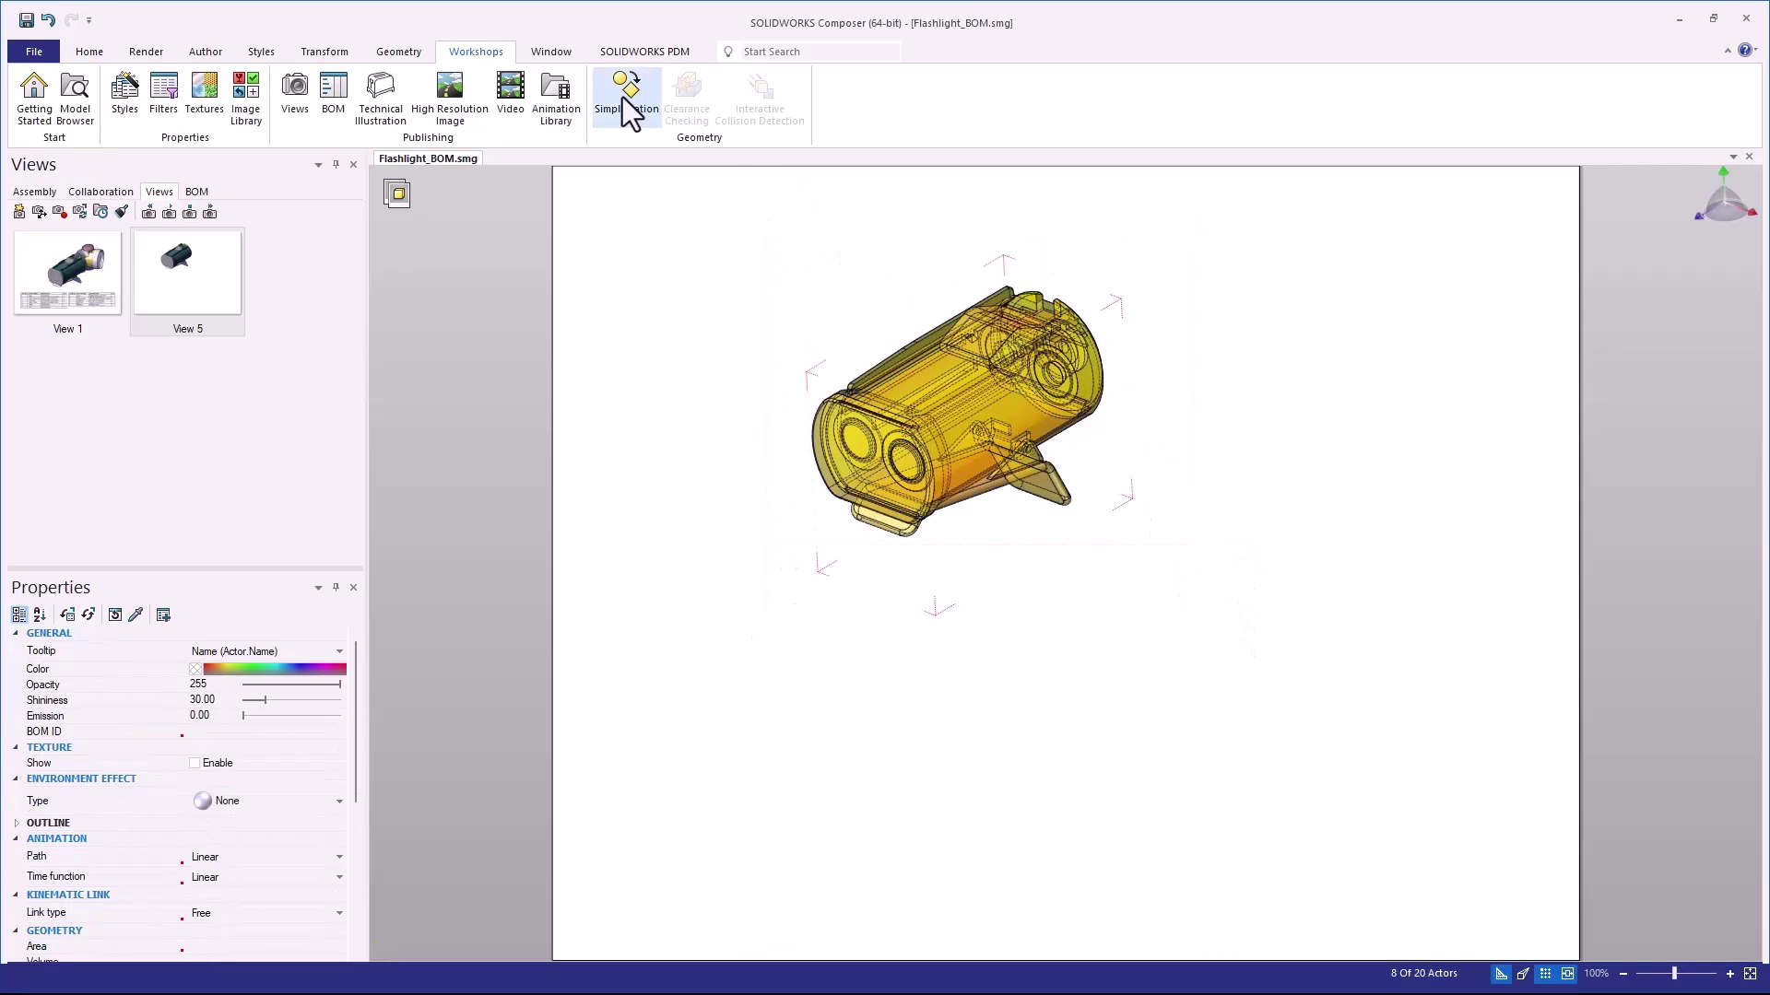
Show the BOM table for the Base parts from the BOM workshop
left_click(333, 92)
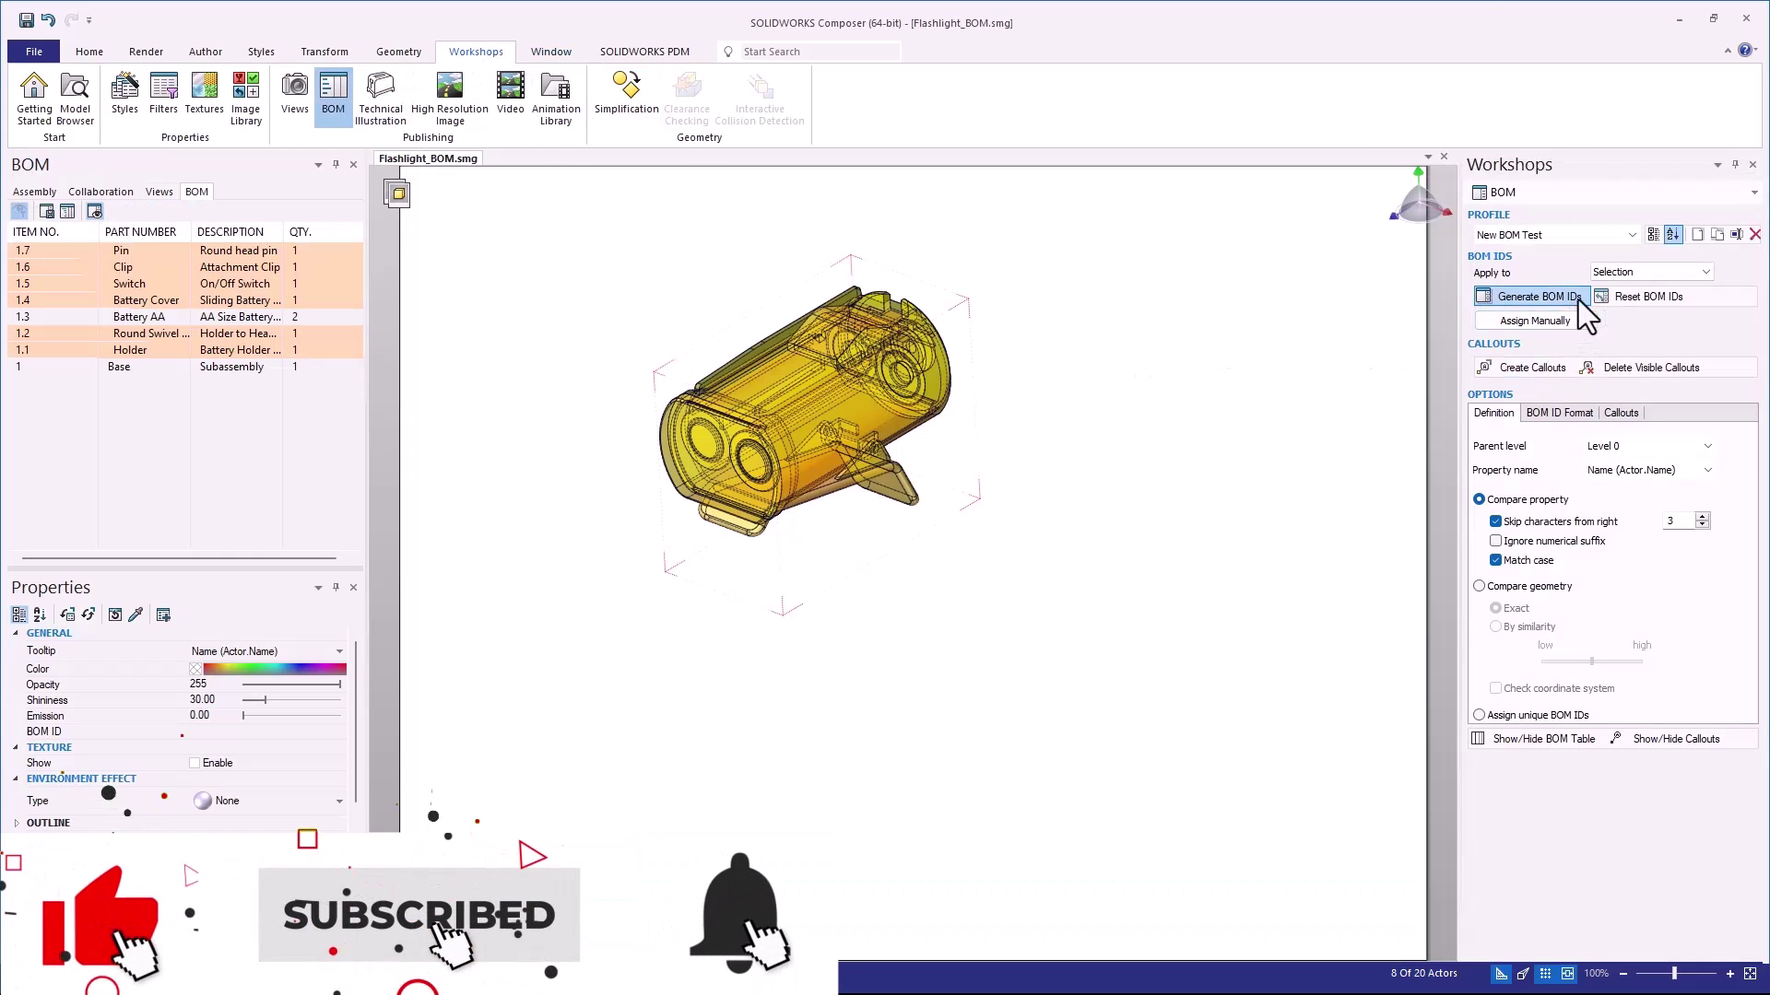
left_click(1537, 746)
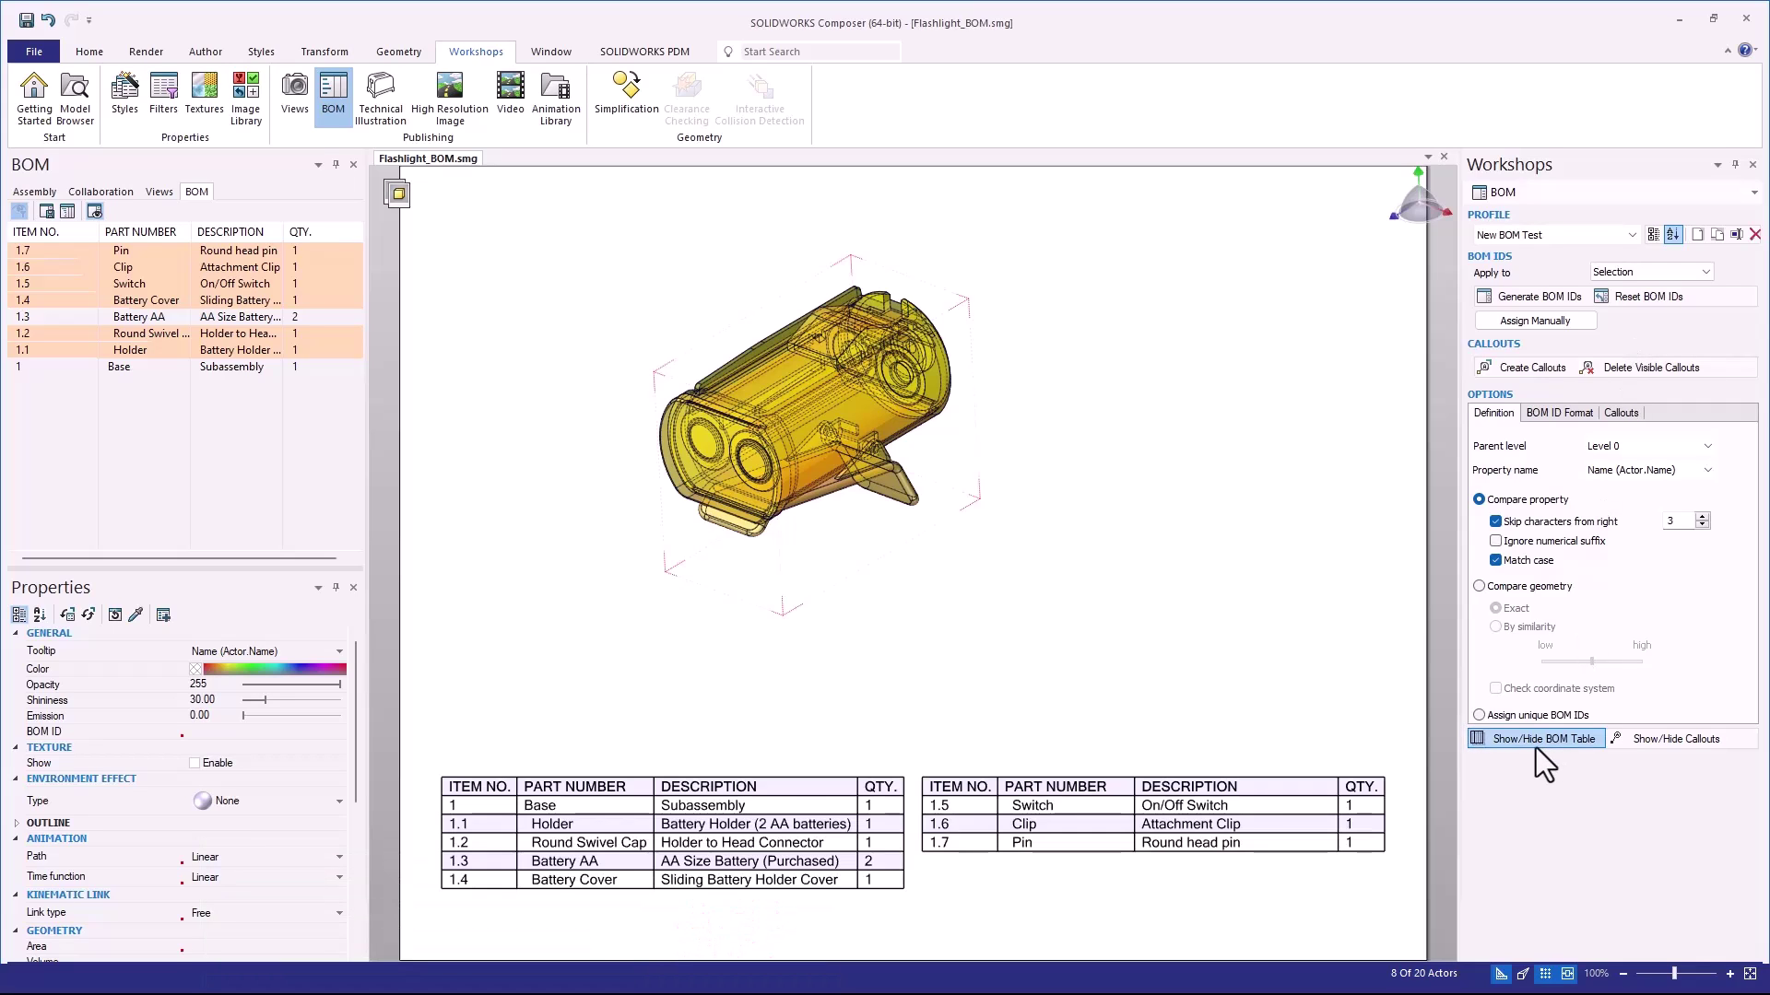
left_click(1275, 654)
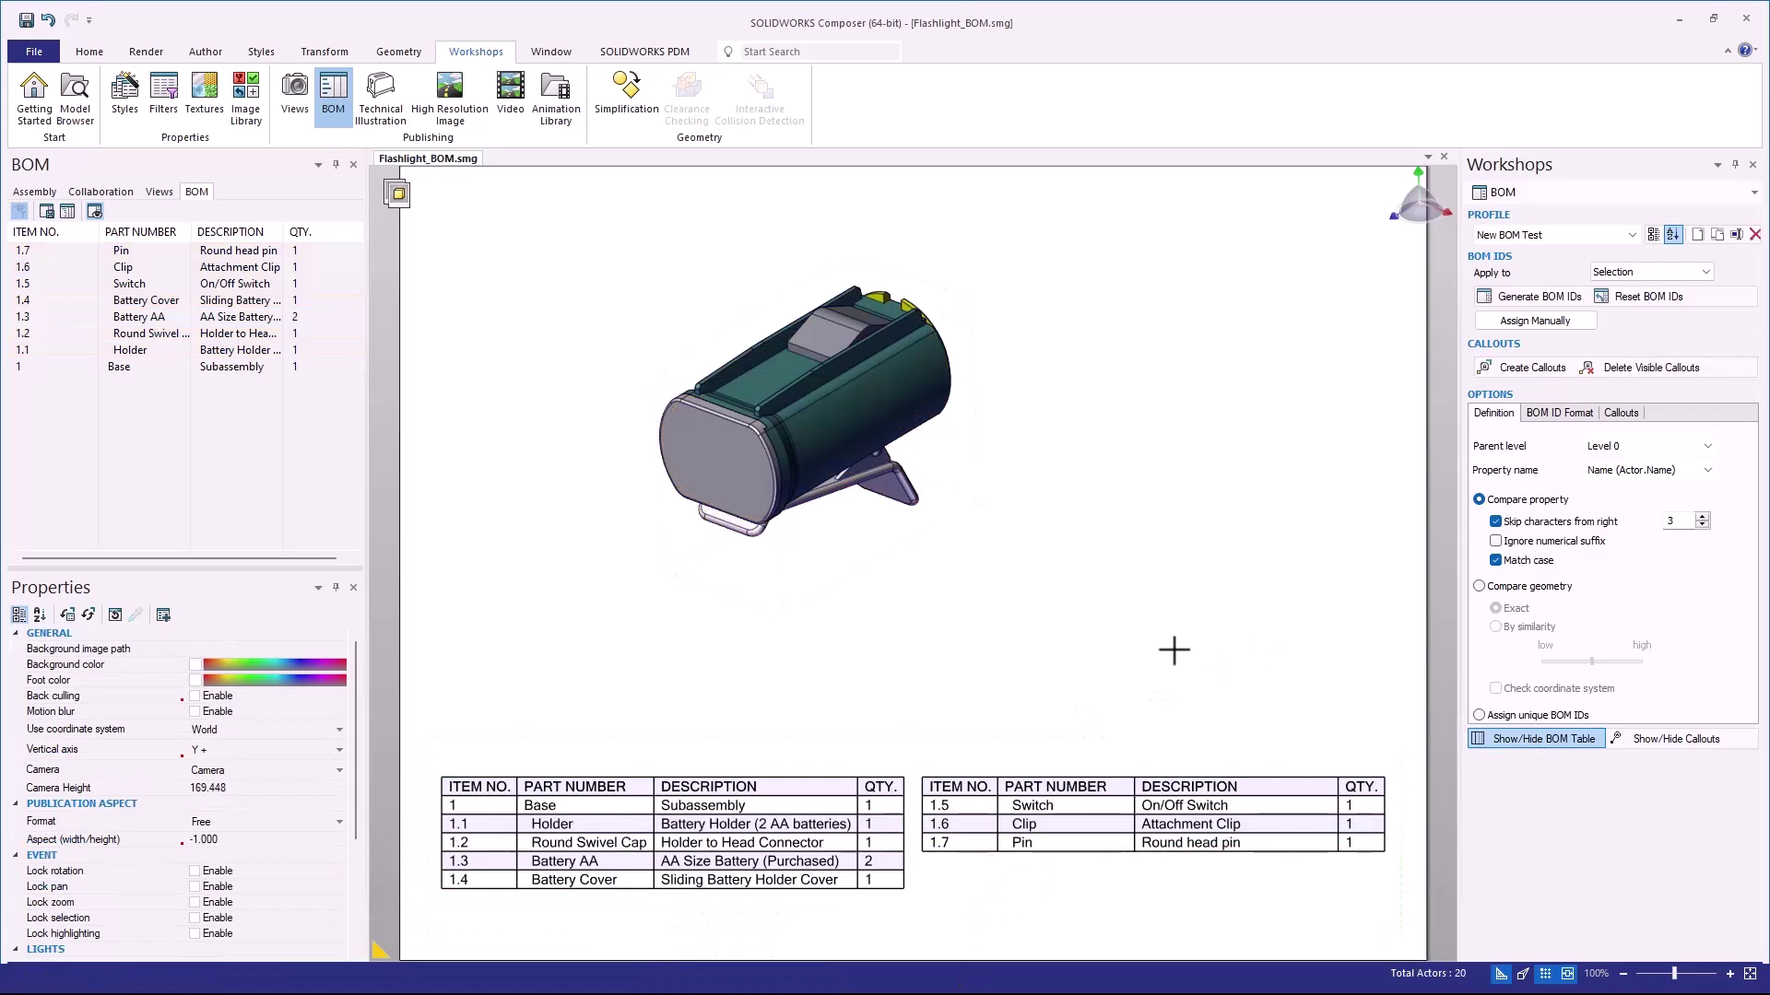
left_click(497, 803)
left_click(484, 756)
Reselect the Base parts and create numbered callouts 2–8 for them
left_click(159, 192)
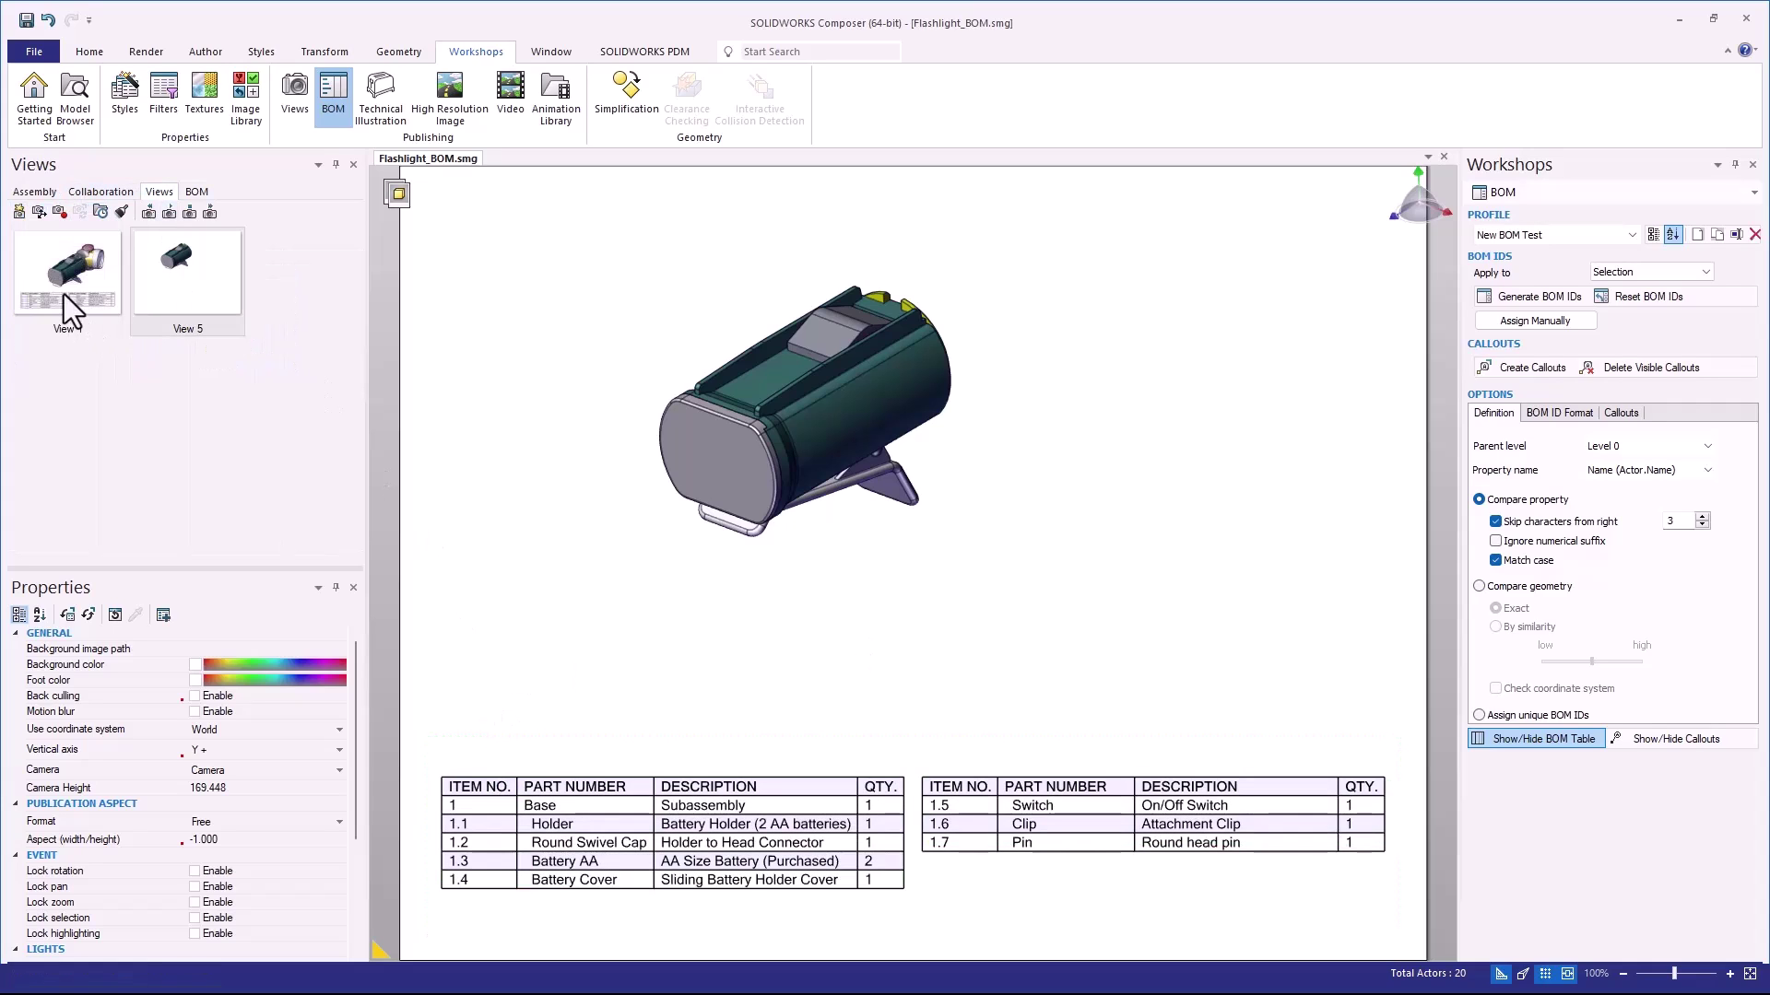
left_click_drag(584, 218, 1113, 630)
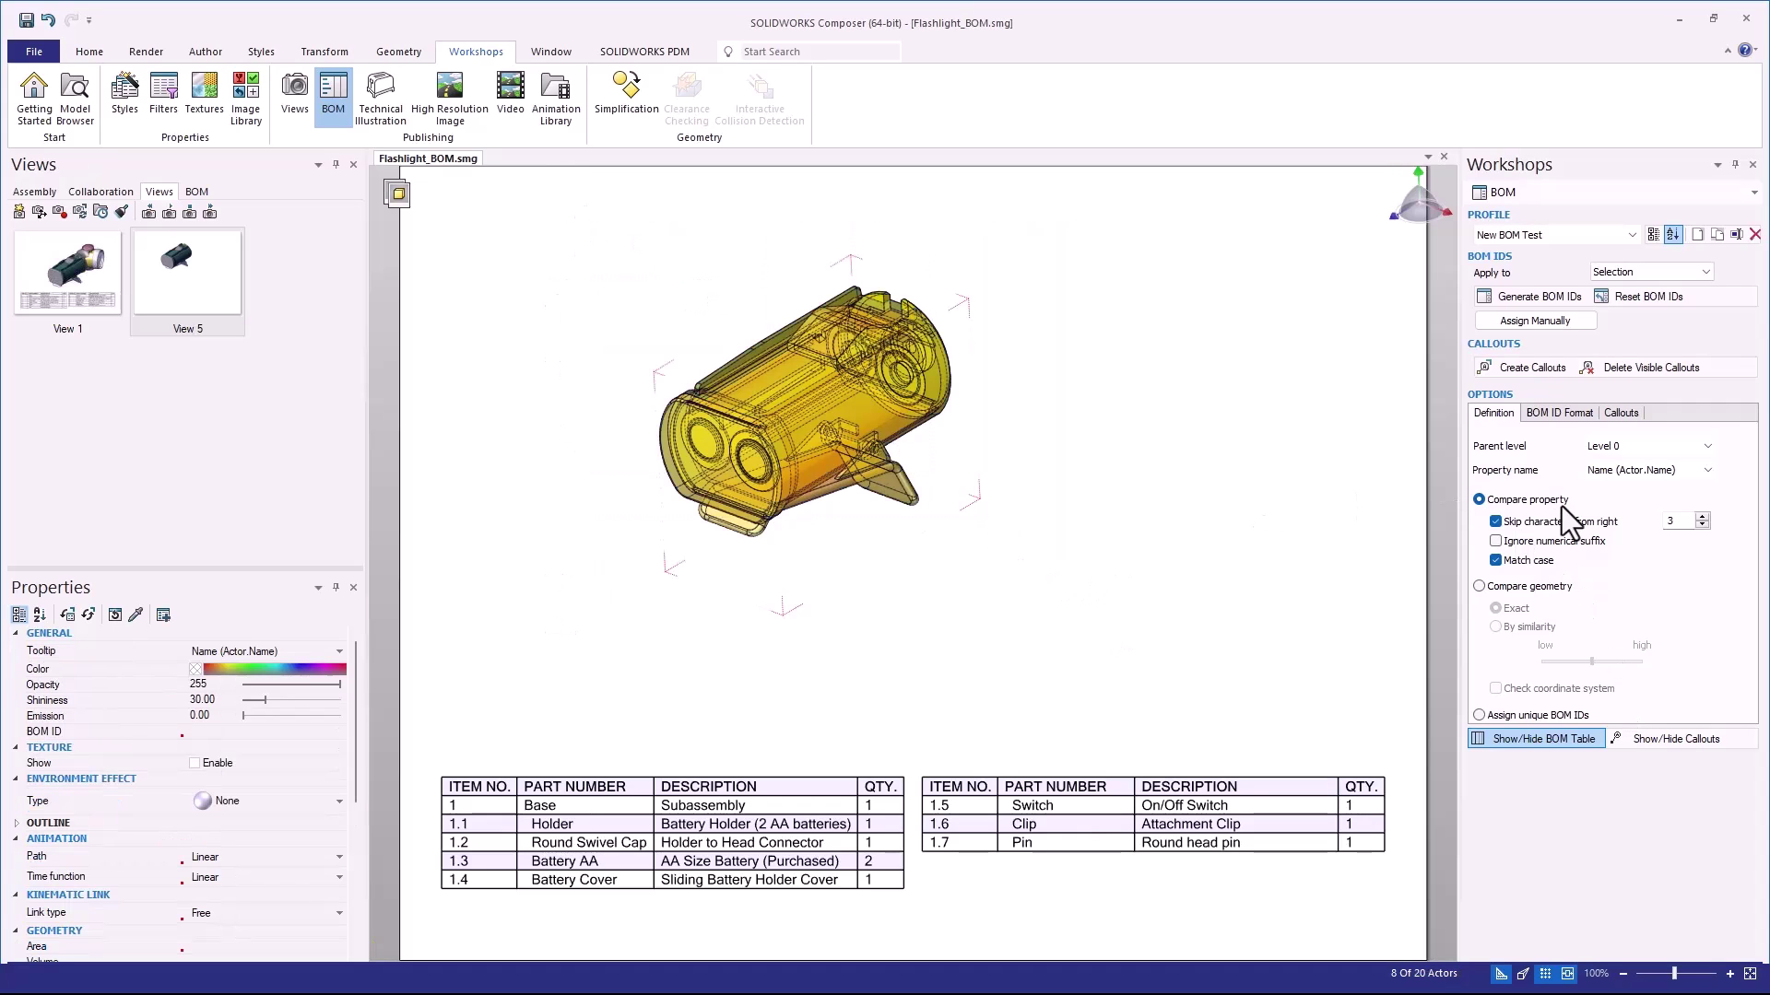
left_click(1535, 368)
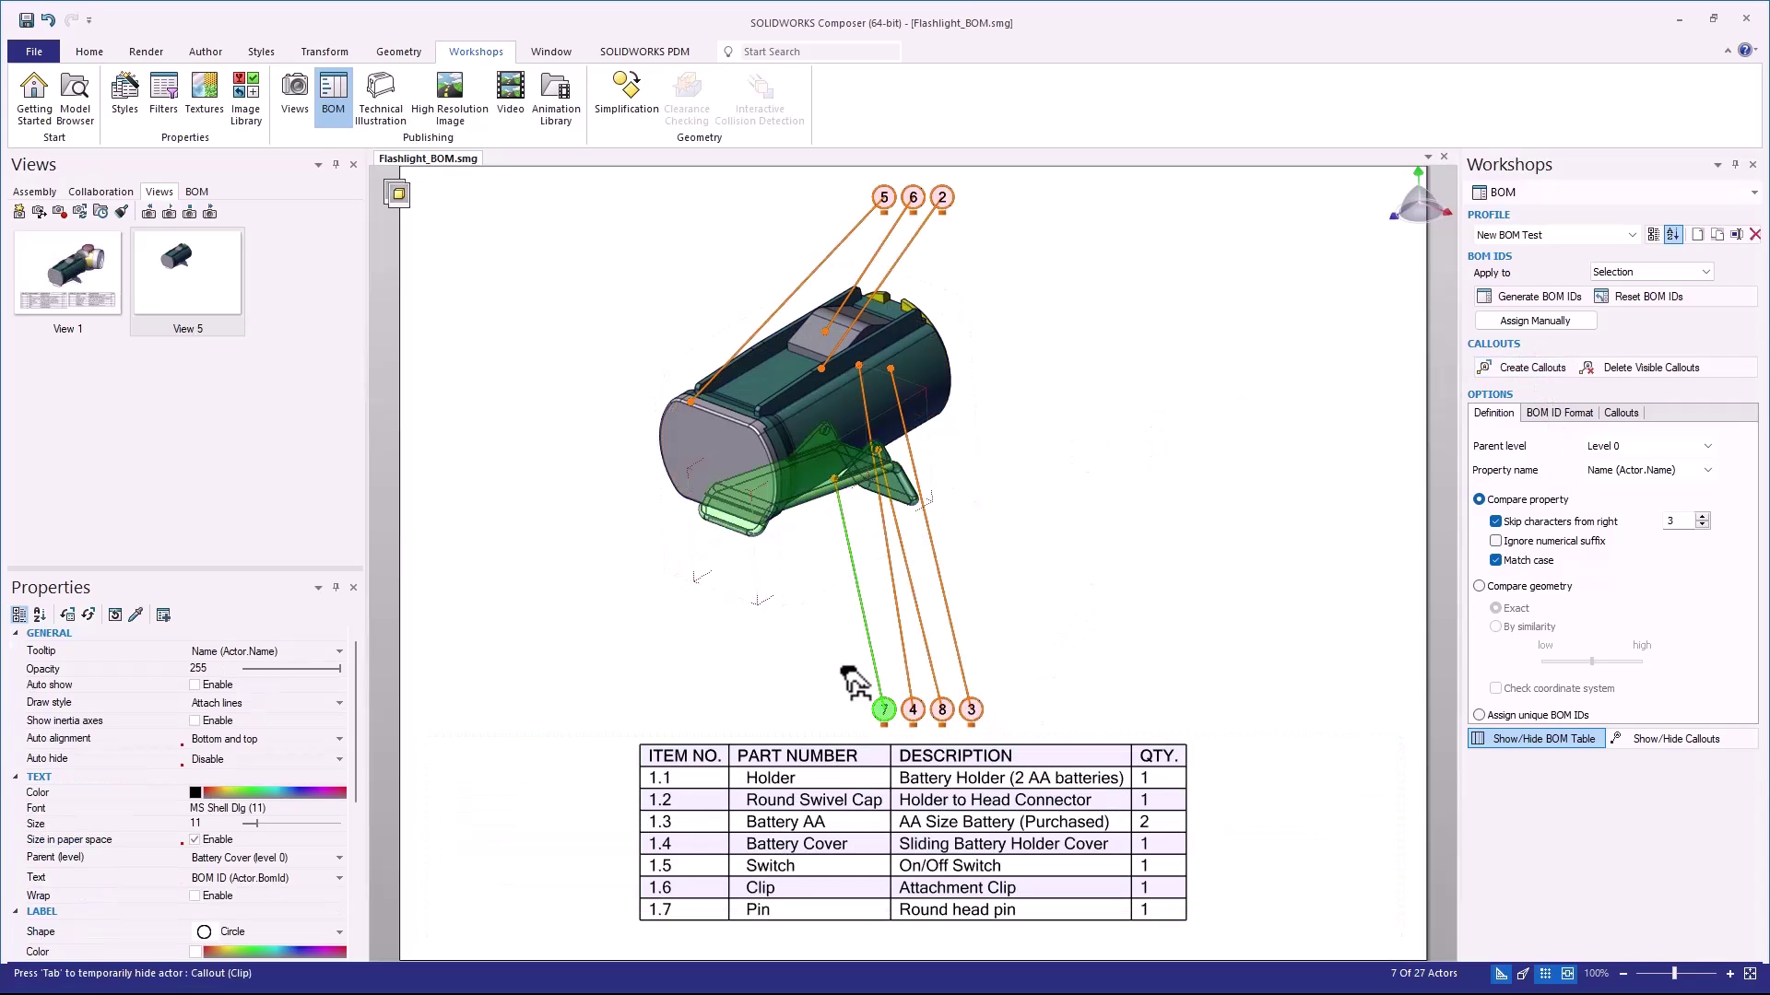
left_click(1088, 404)
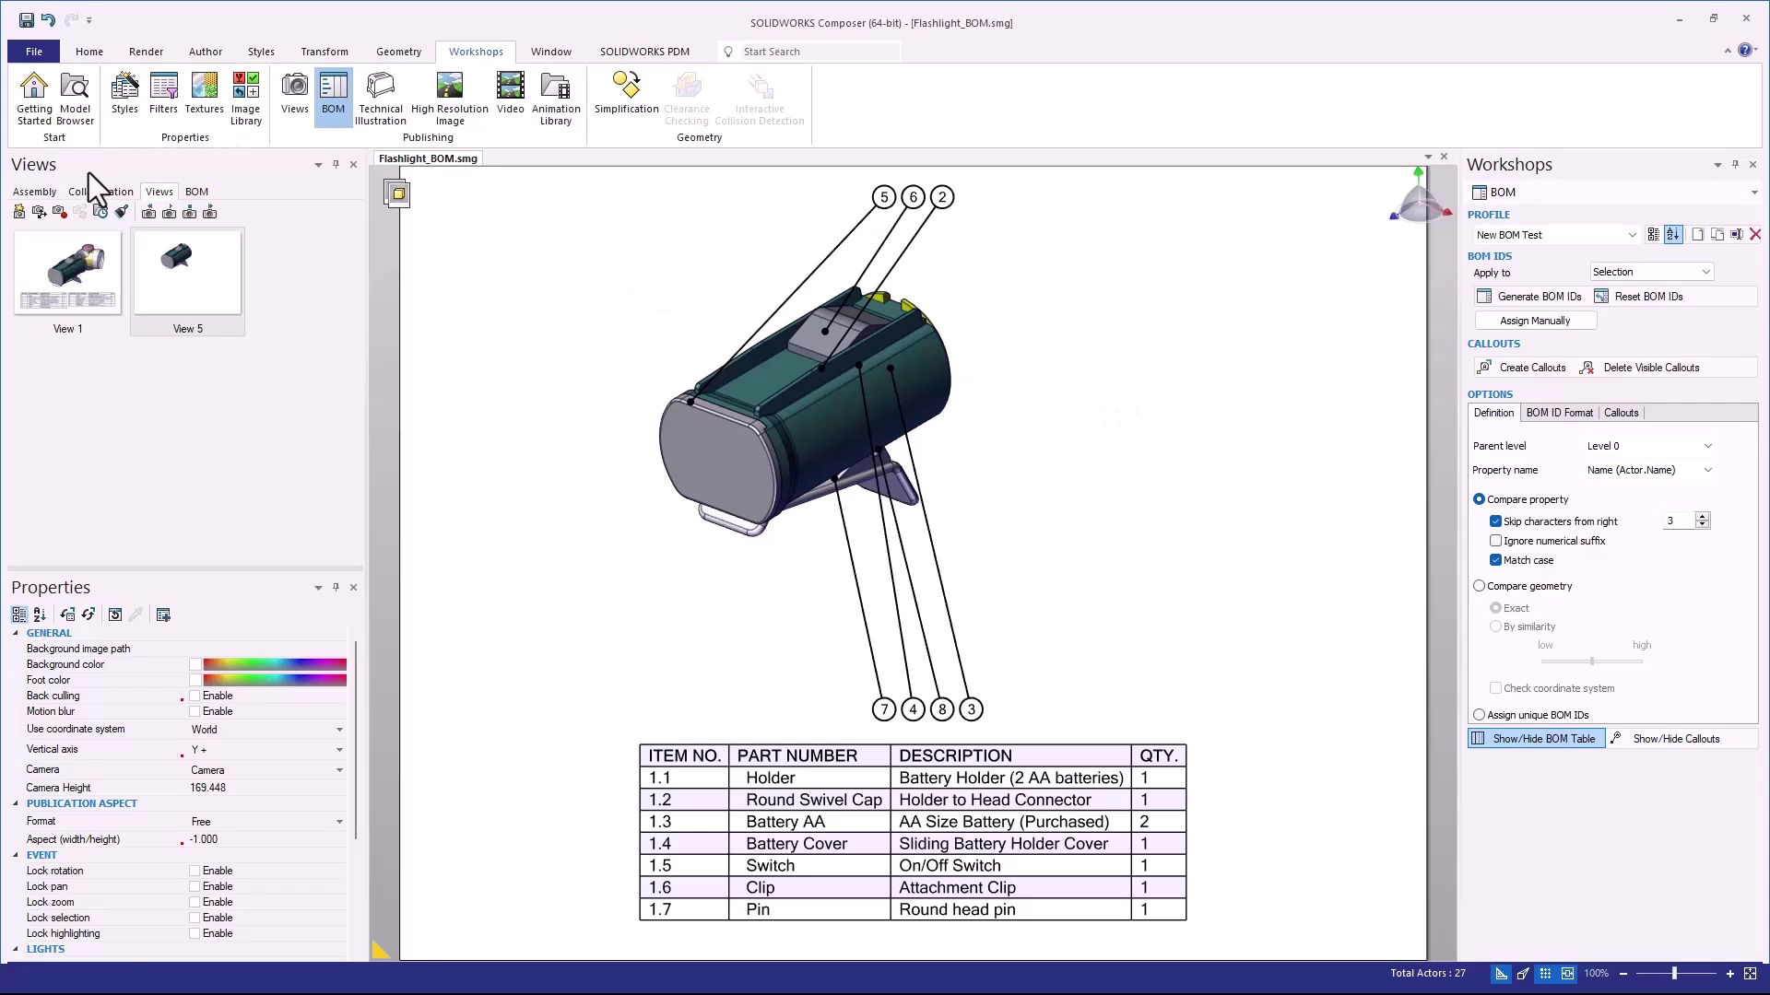
Add a callout for the Base subassembly beside the model, then select it in the callout list
left_click(34, 192)
left_click(19, 214)
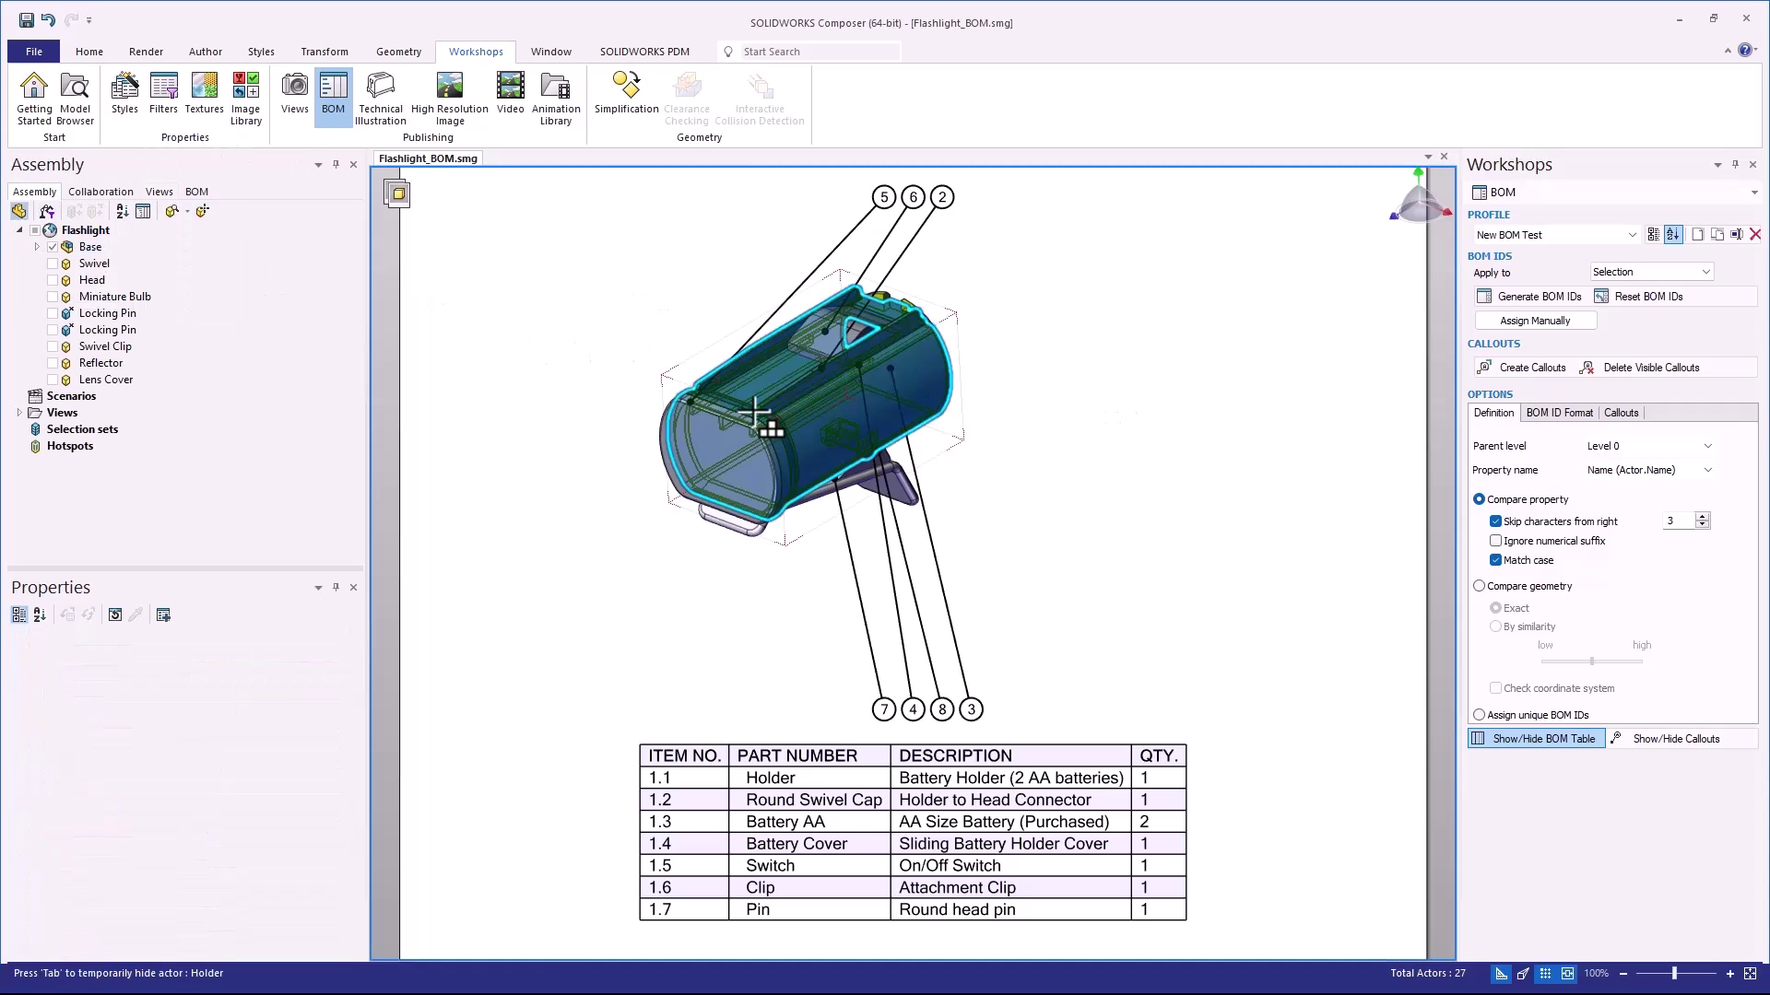
left_click(767, 406)
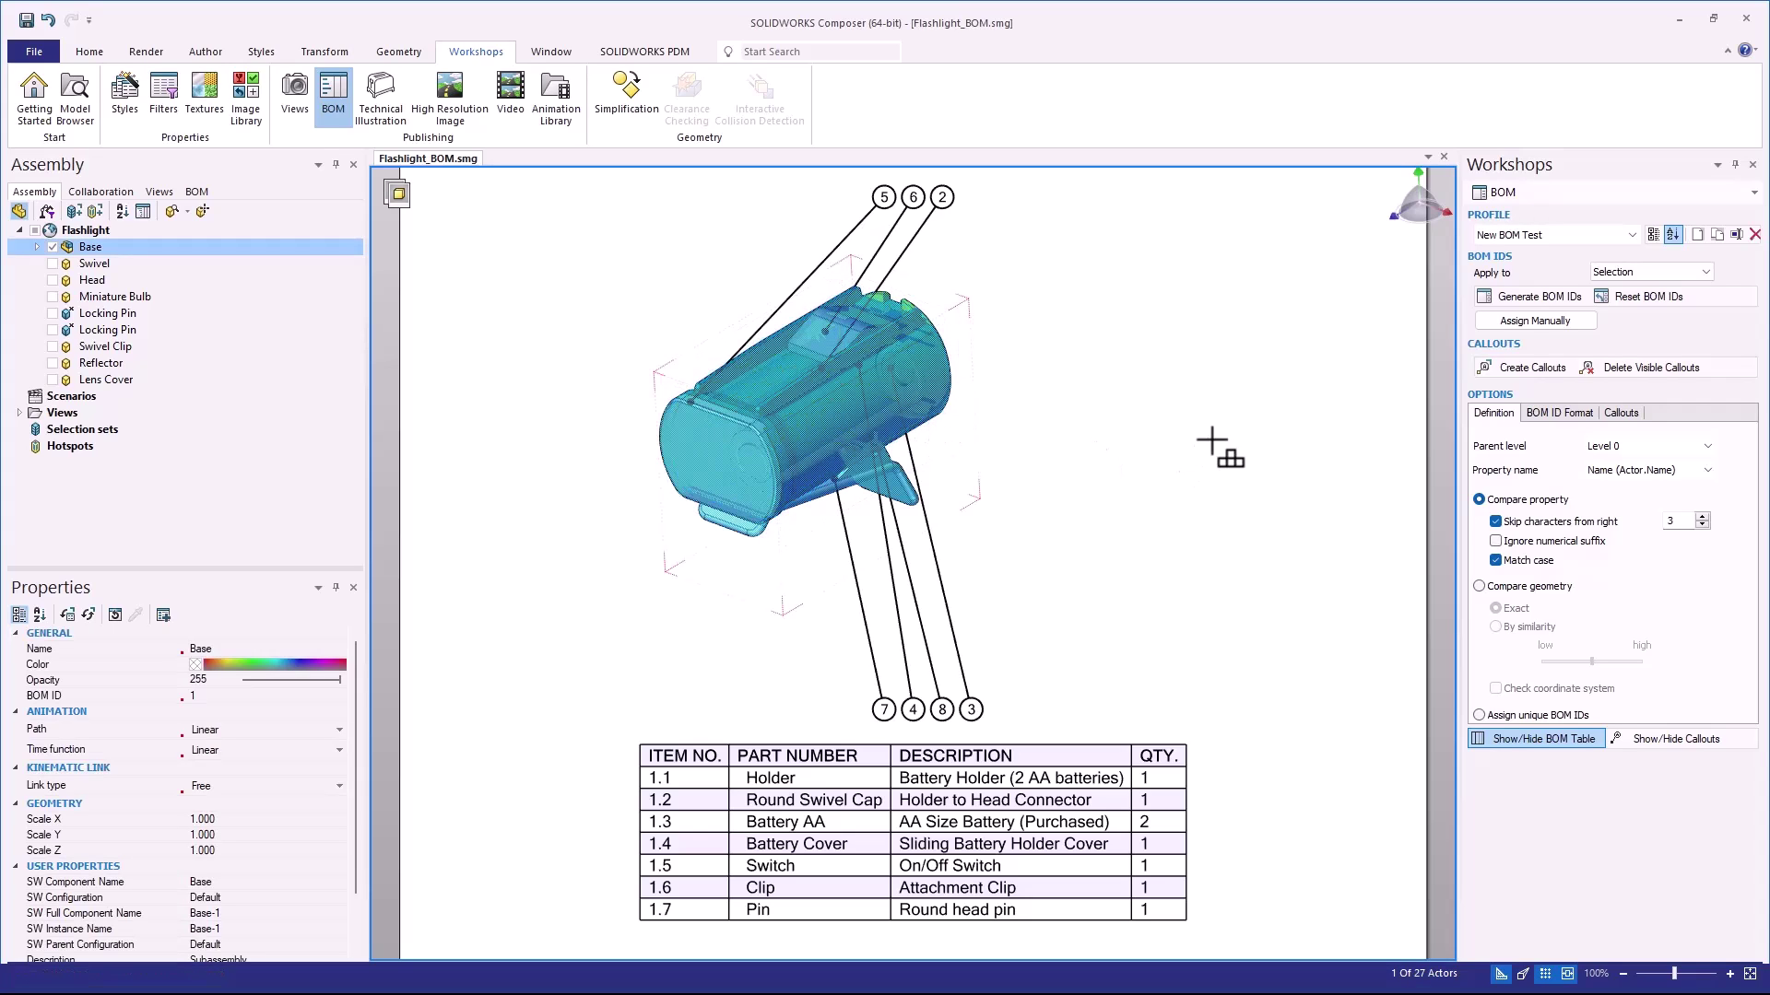
left_click(1516, 378)
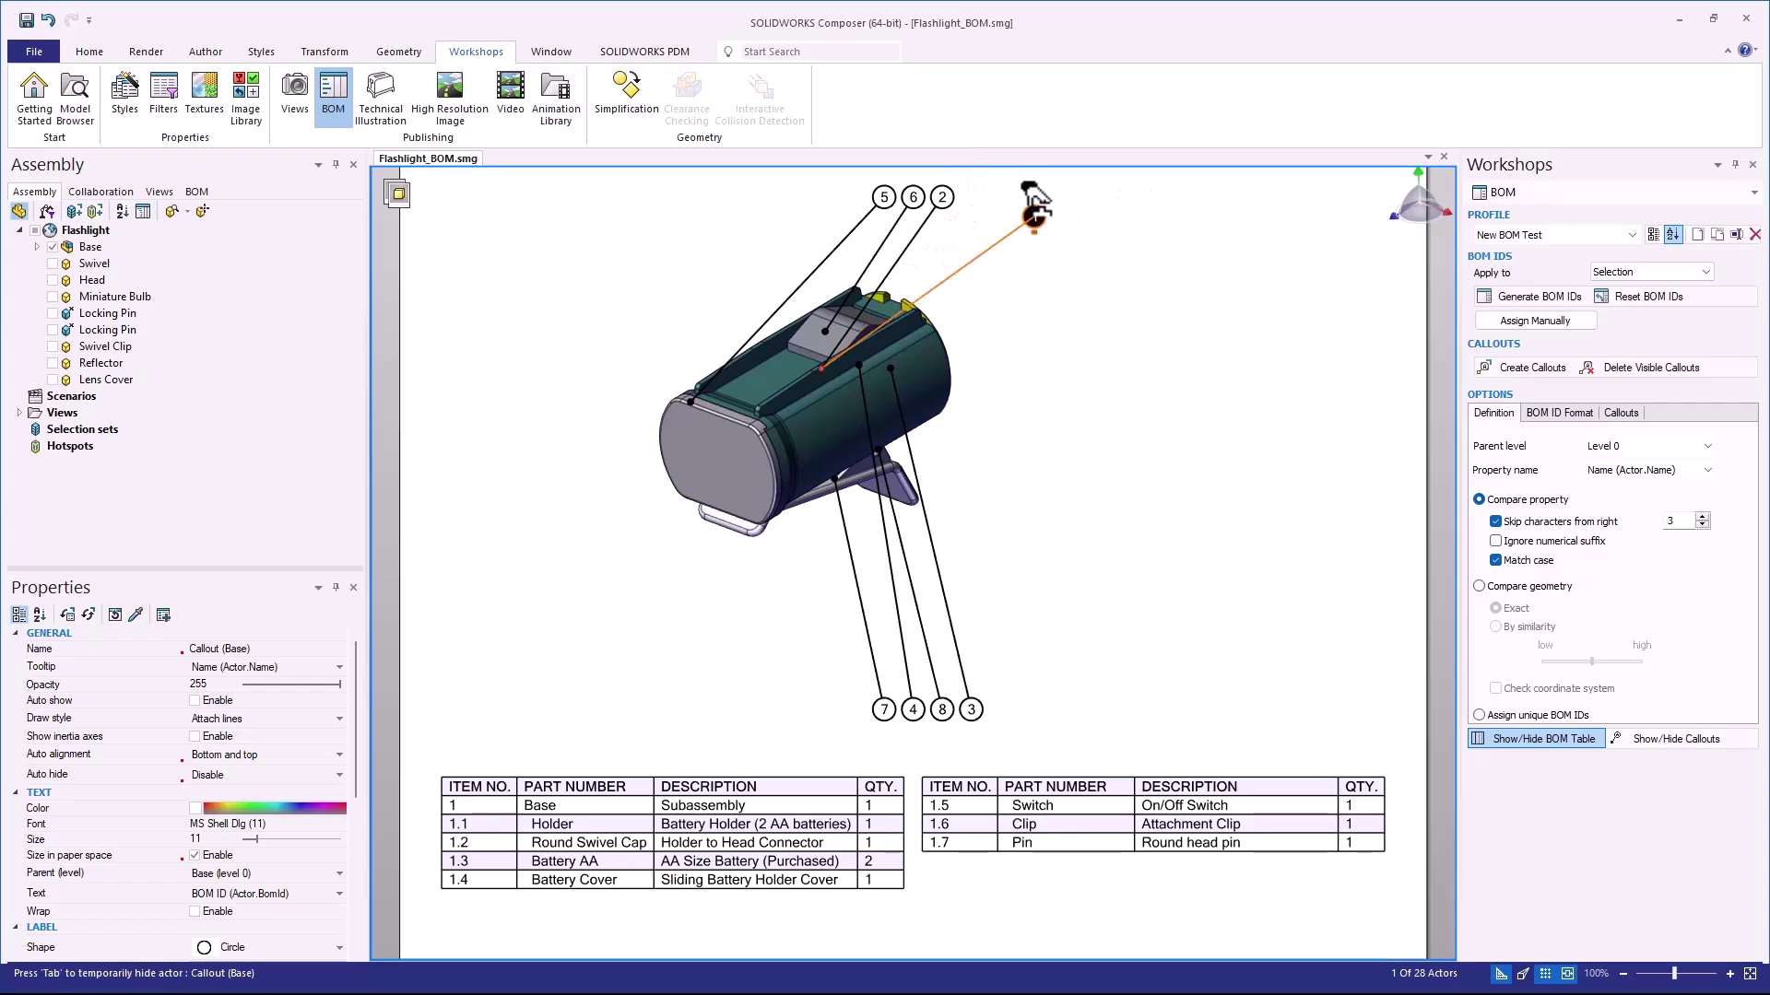
left_click(1148, 249)
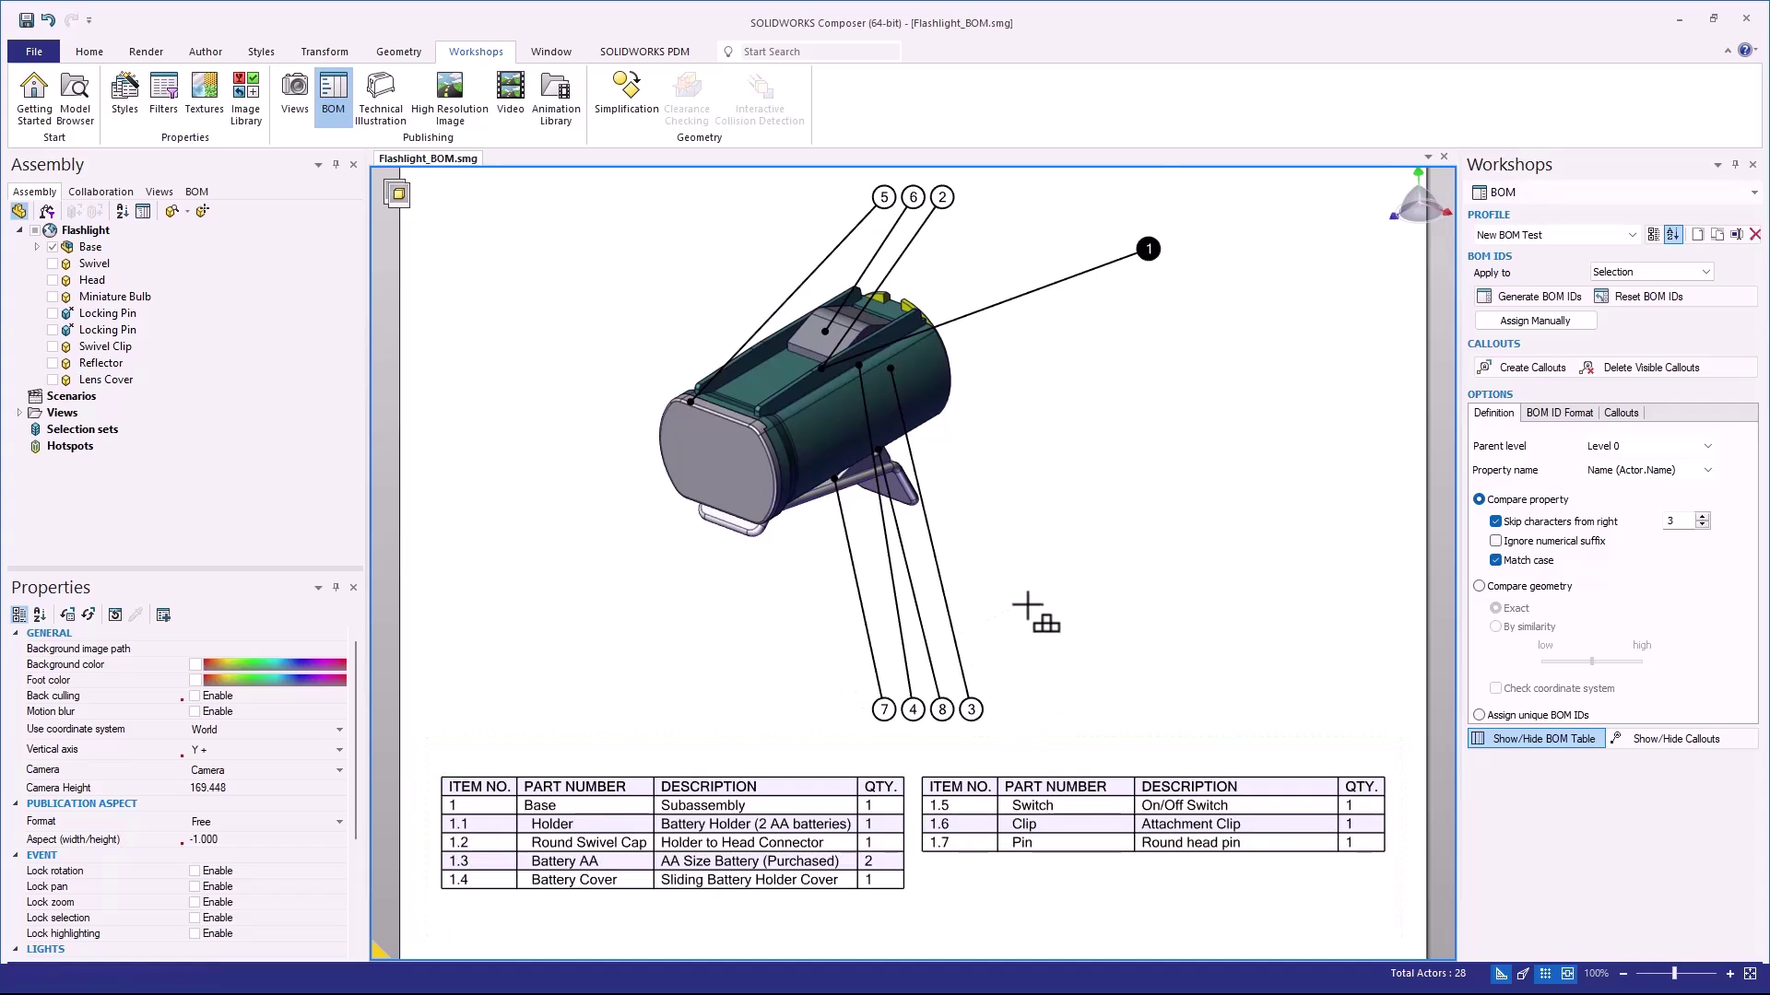
left_click(100, 192)
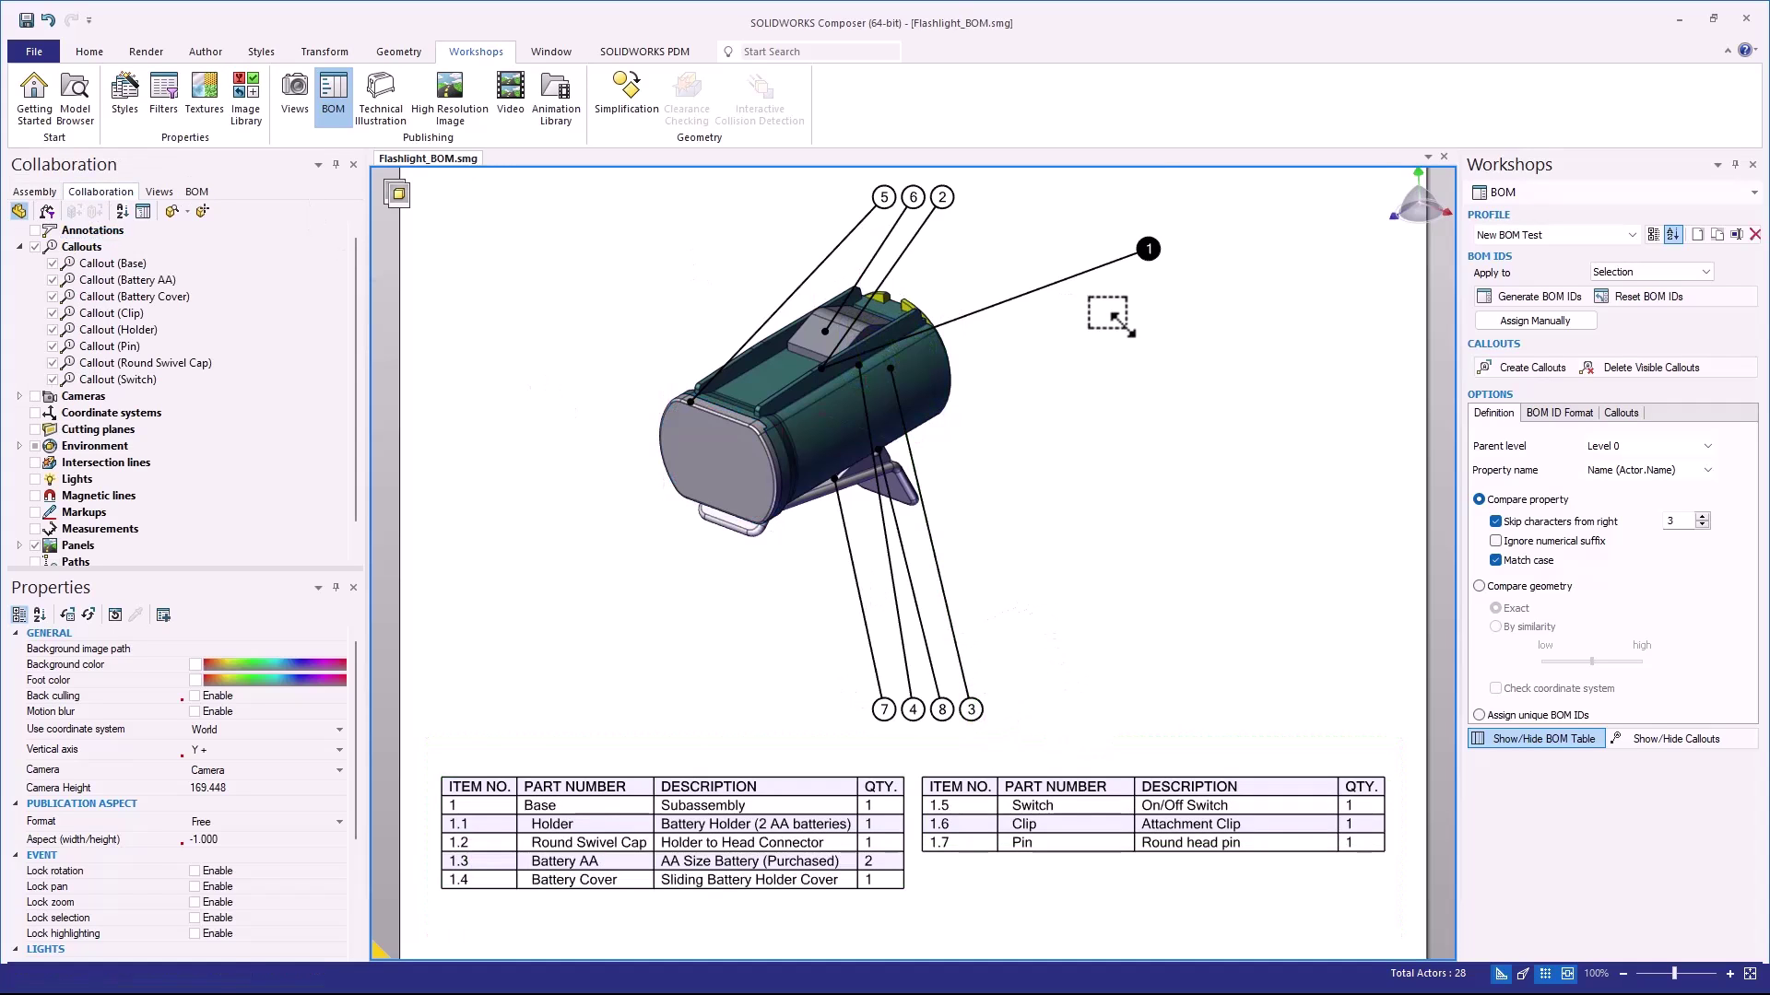
left_click(1147, 245)
Delete the Base callout and set all callouts' Text to Meta.Prop0 for item numbers 1.1–1.7
key("Delete")
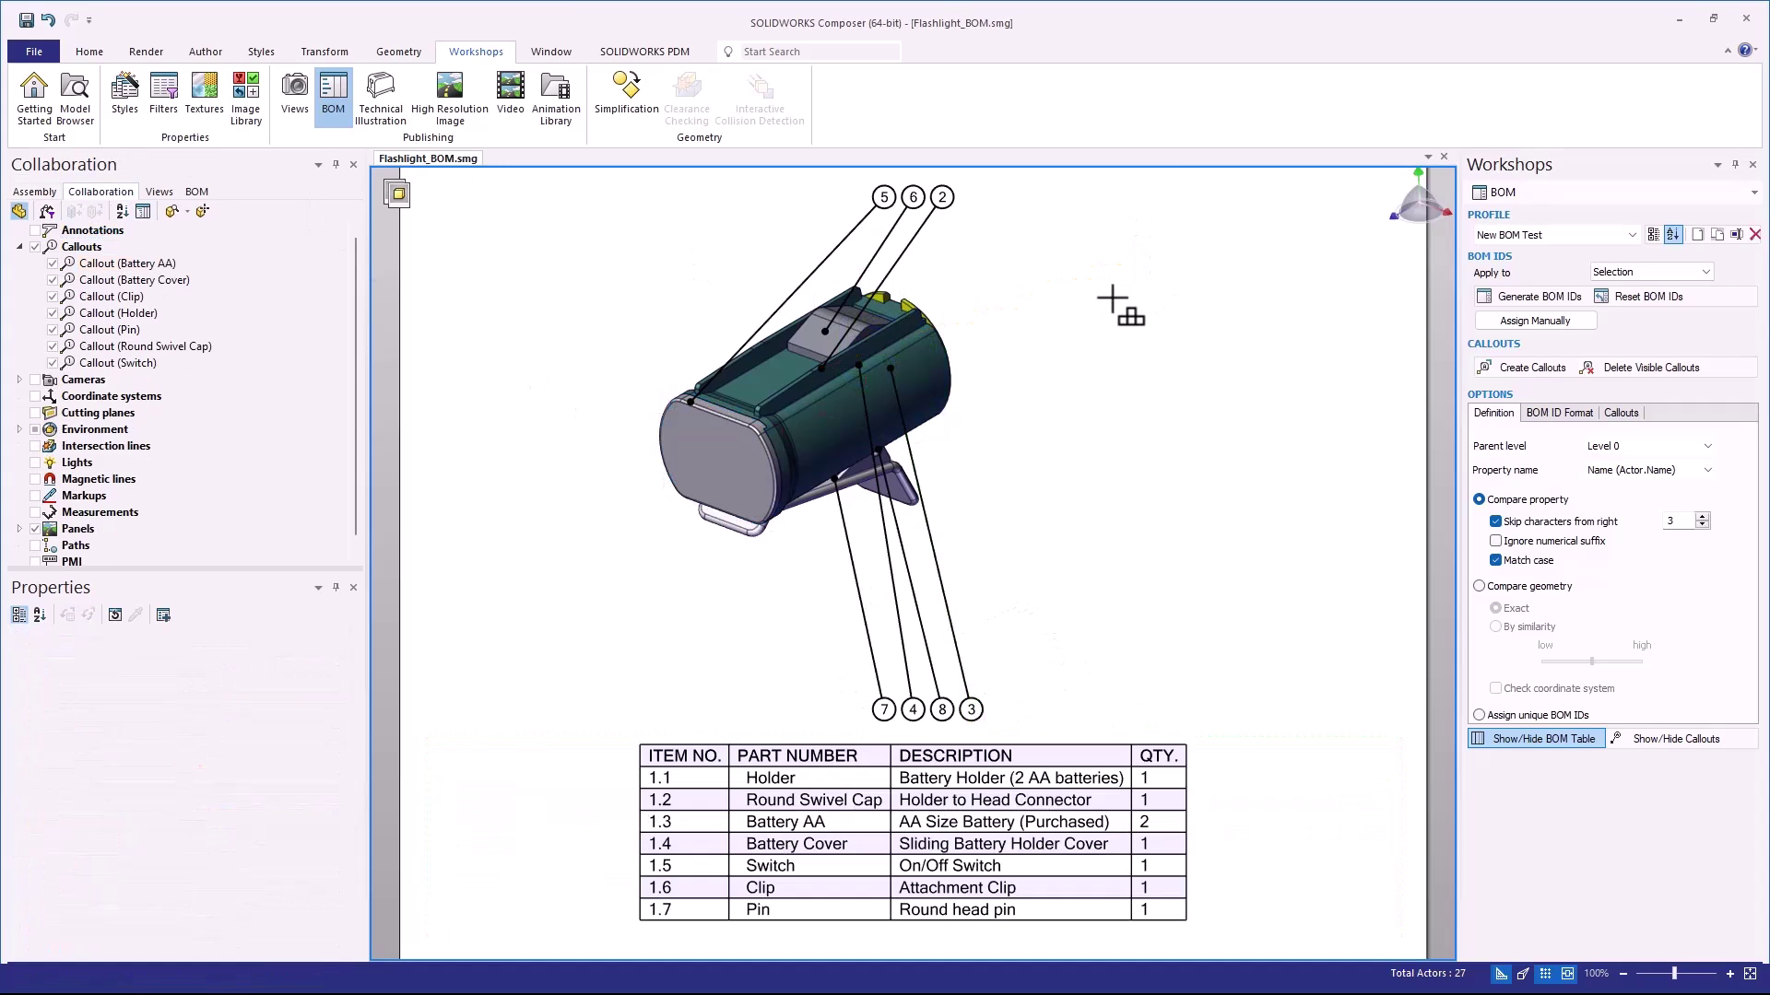
left_click(85, 249)
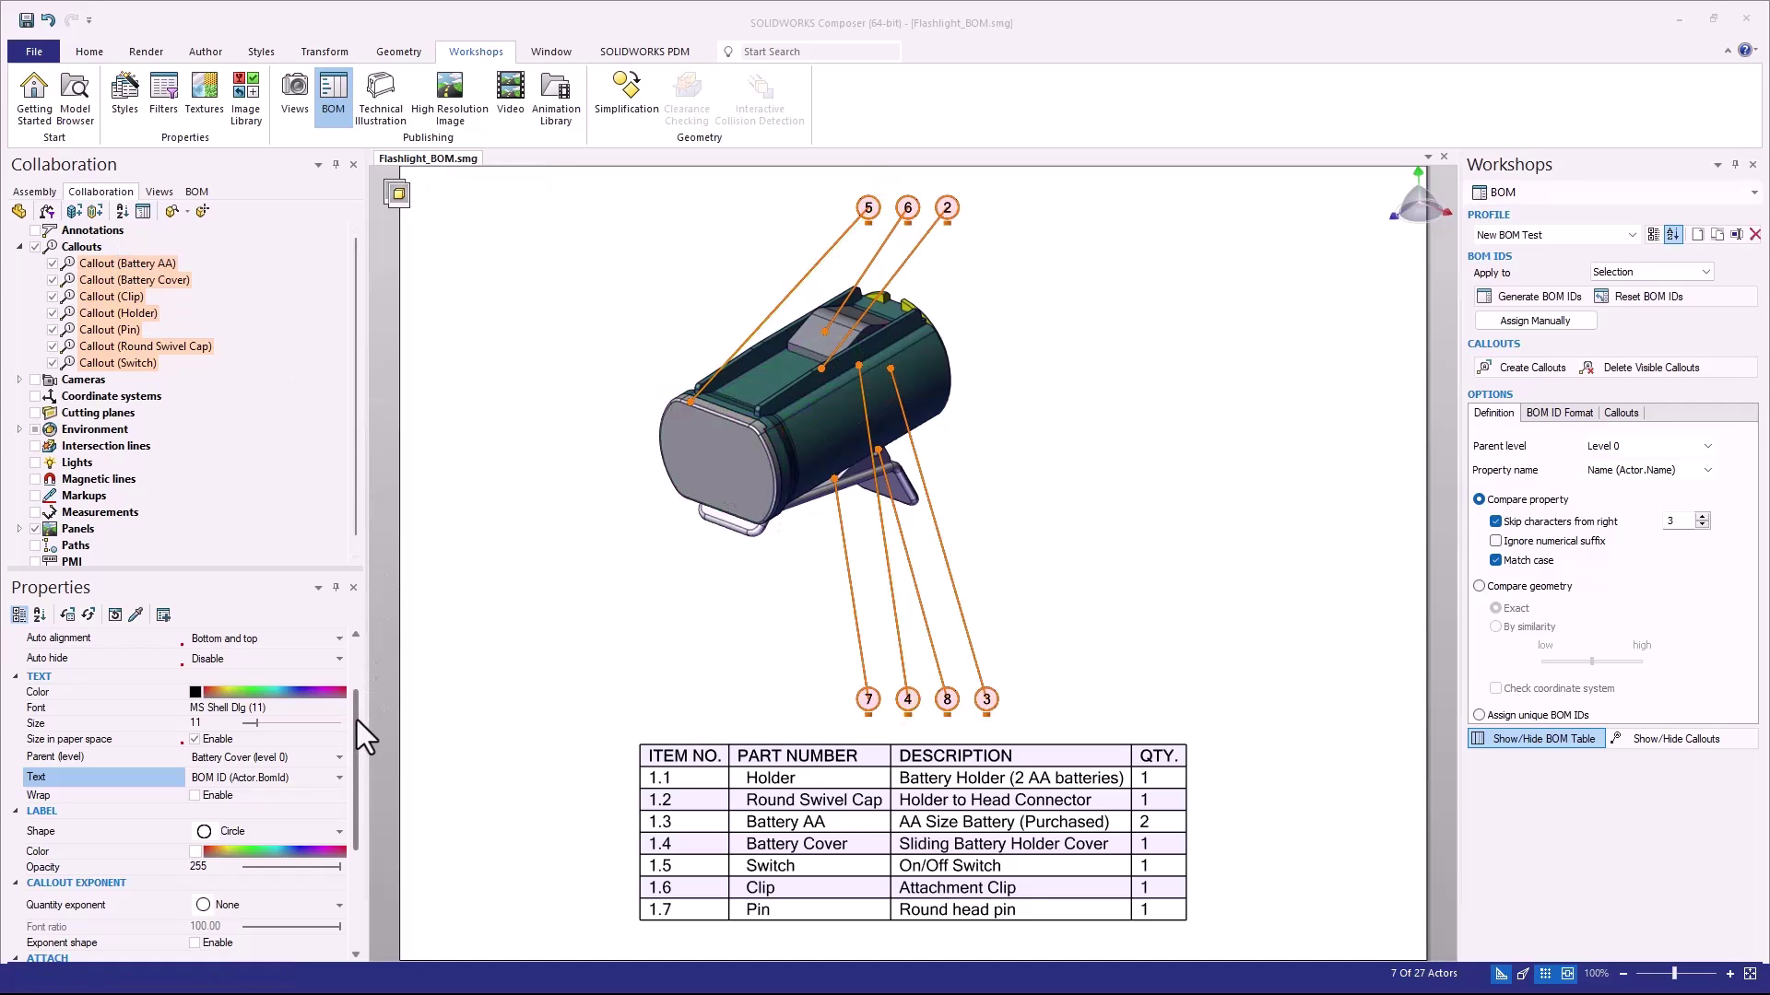
left_click_drag(358, 721, 348, 754)
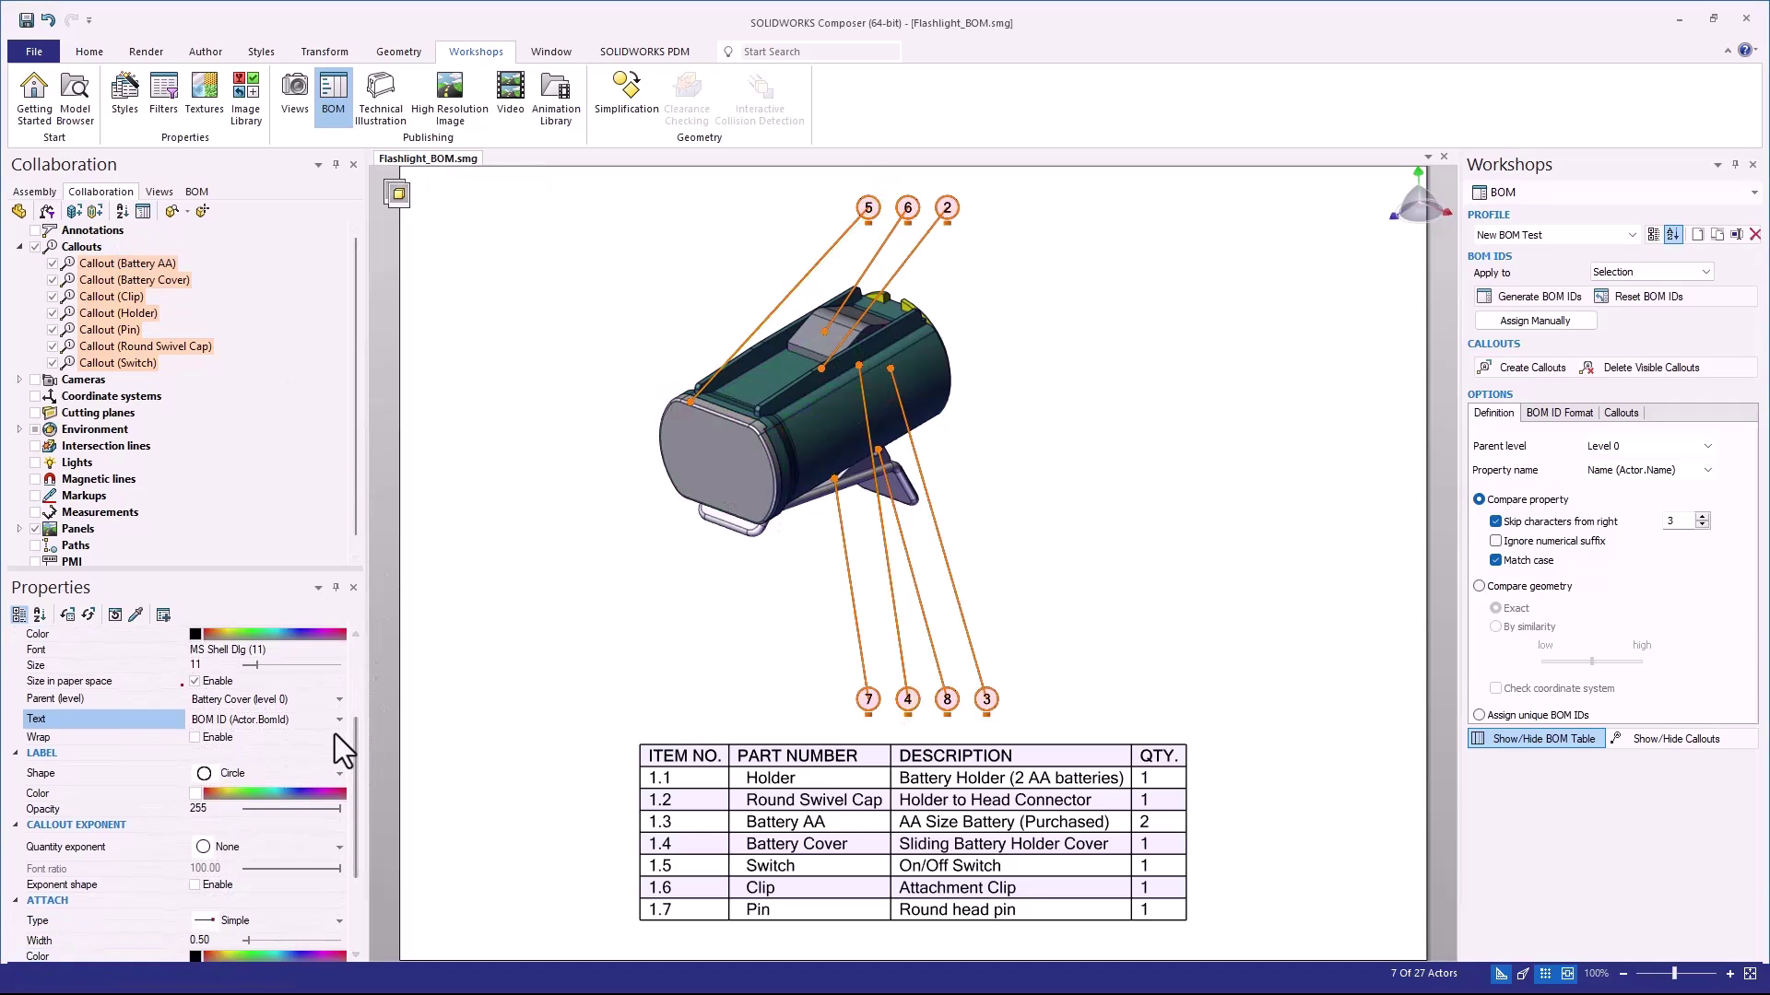
left_click(337, 720)
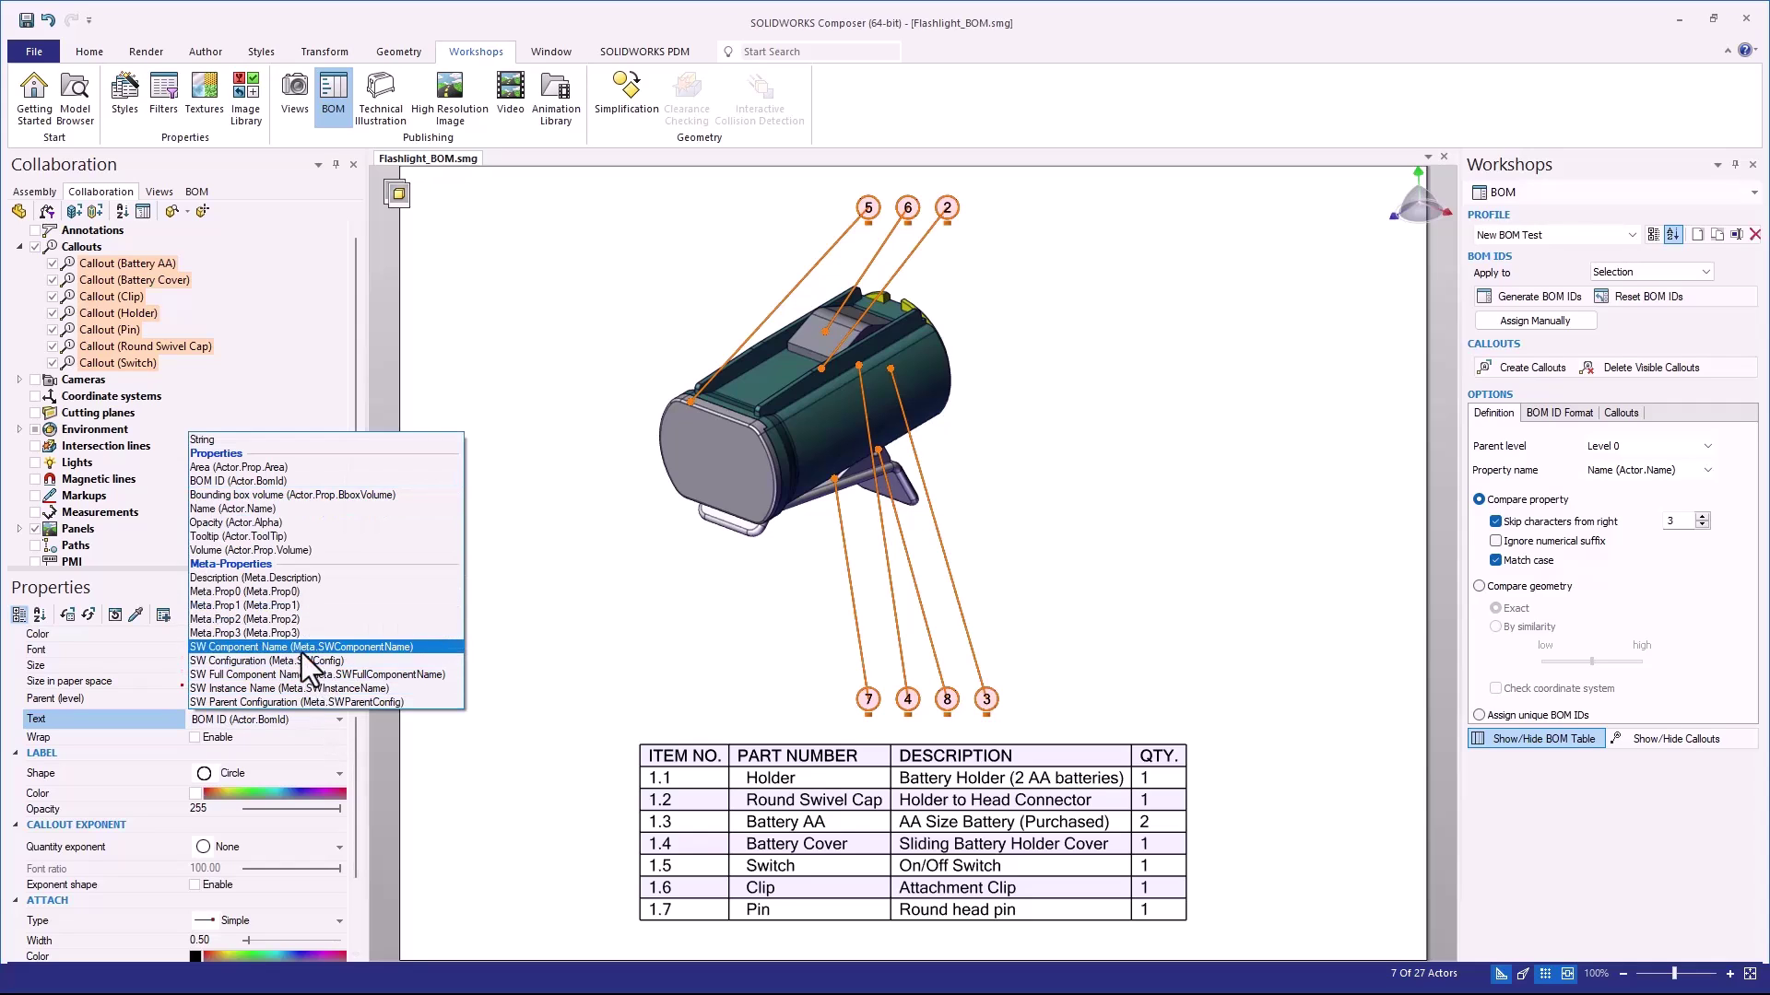
left_click(285, 594)
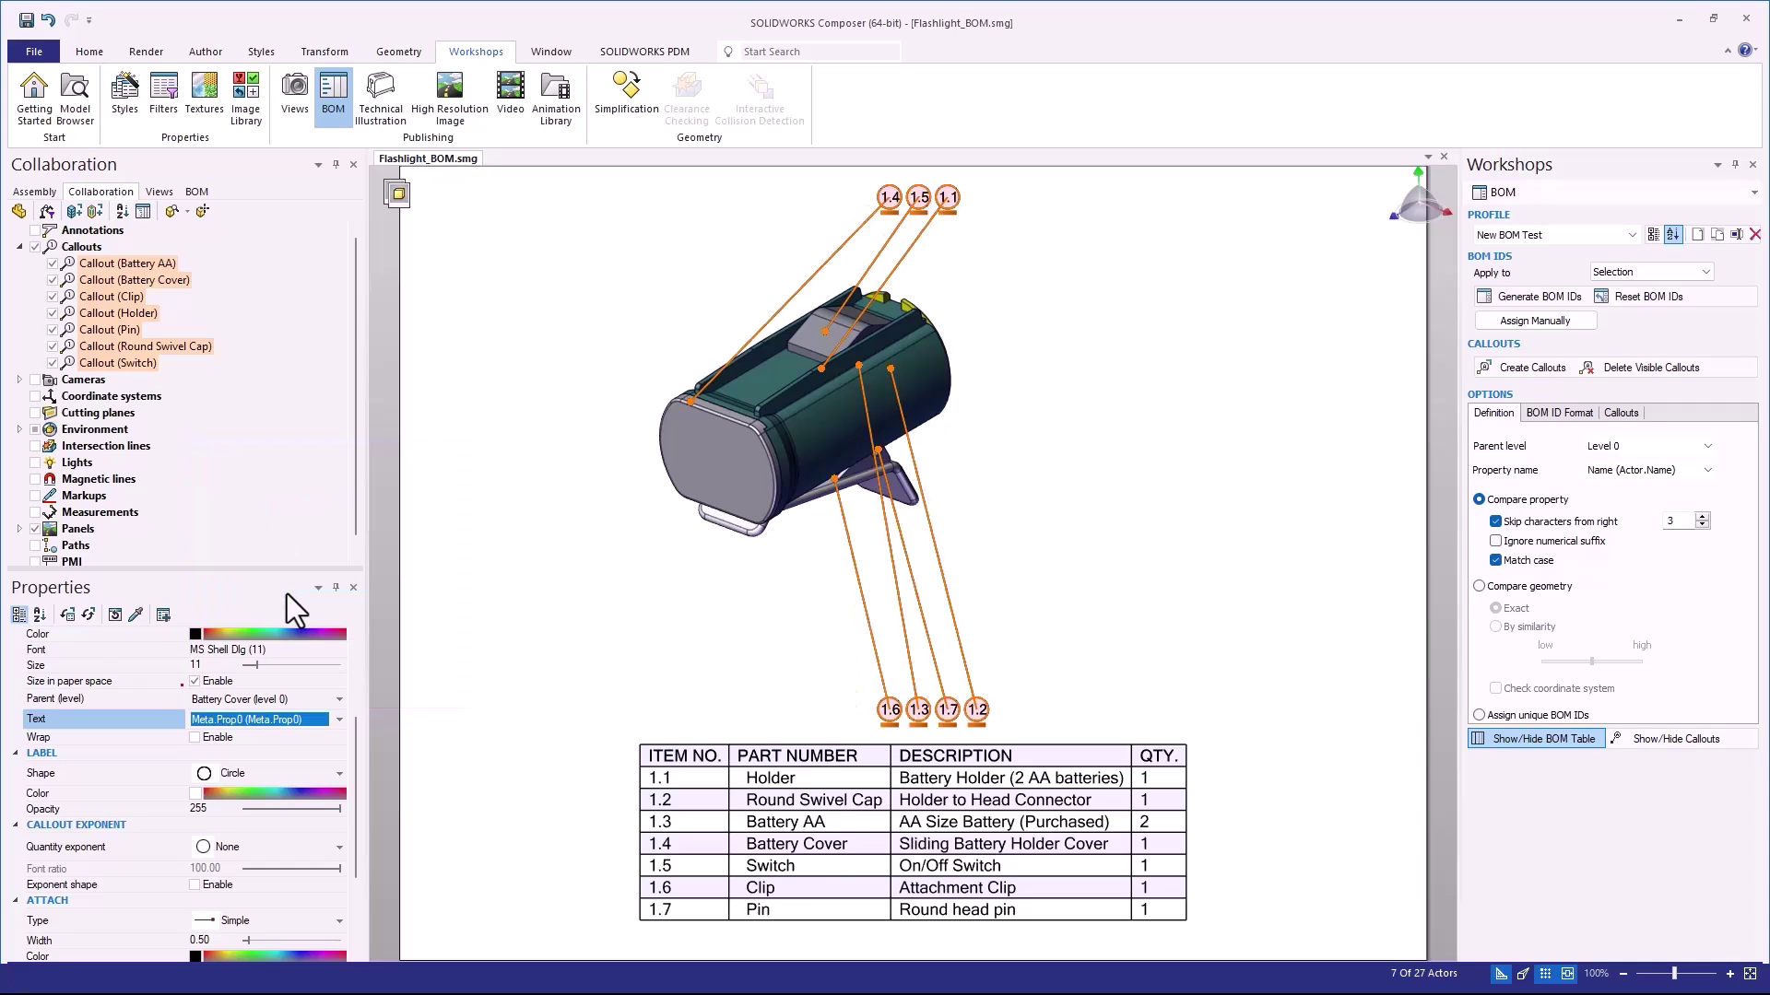